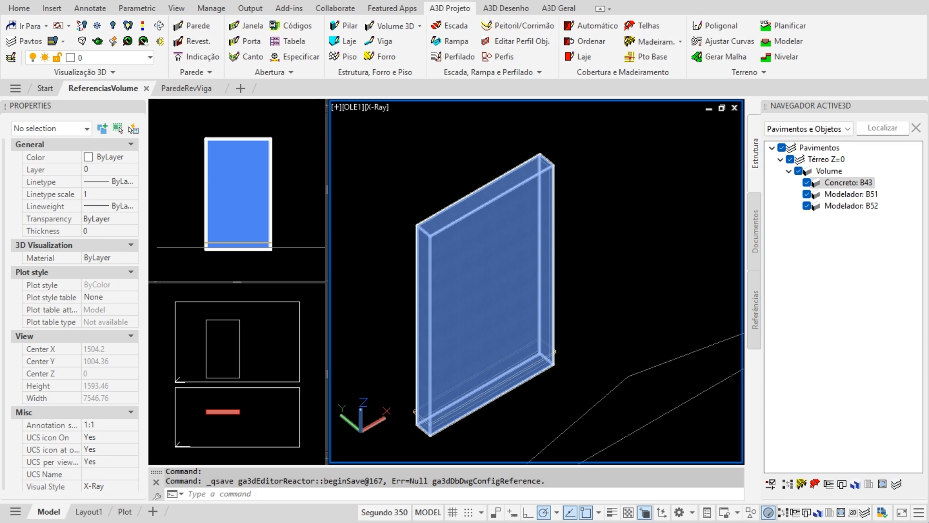
# - Cancel any pending commands, orbit the view slightly, and inspect the concrete wall volume
pyautogui.click(256, 494)
pyautogui.press('Escape')
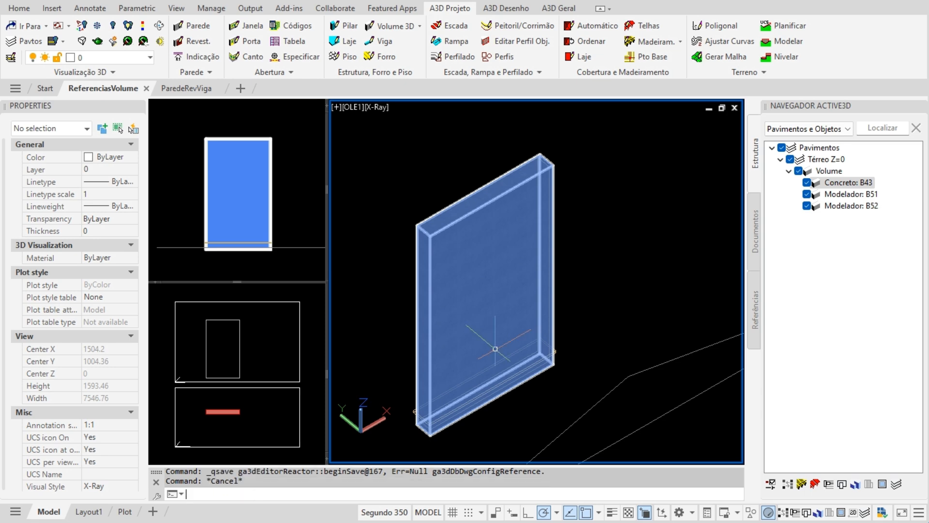
pyautogui.click(235, 494)
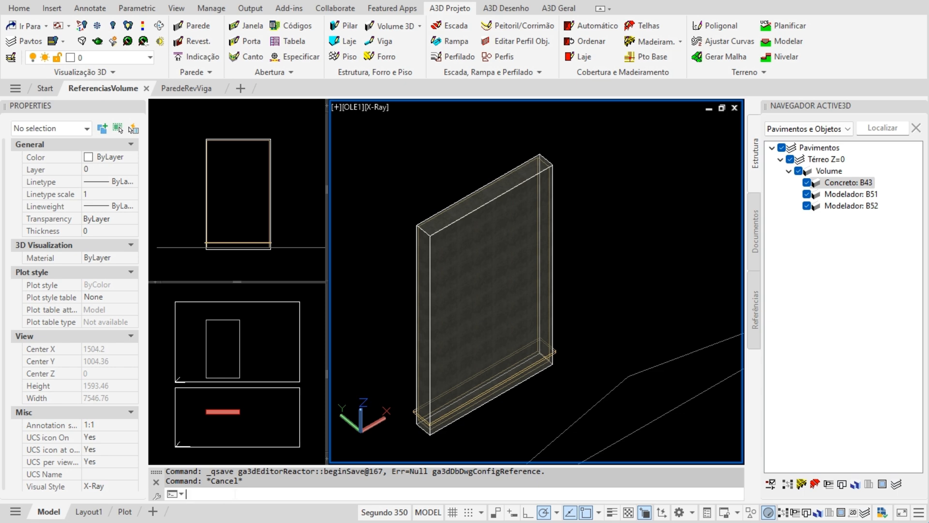
pyautogui.press('Escape')
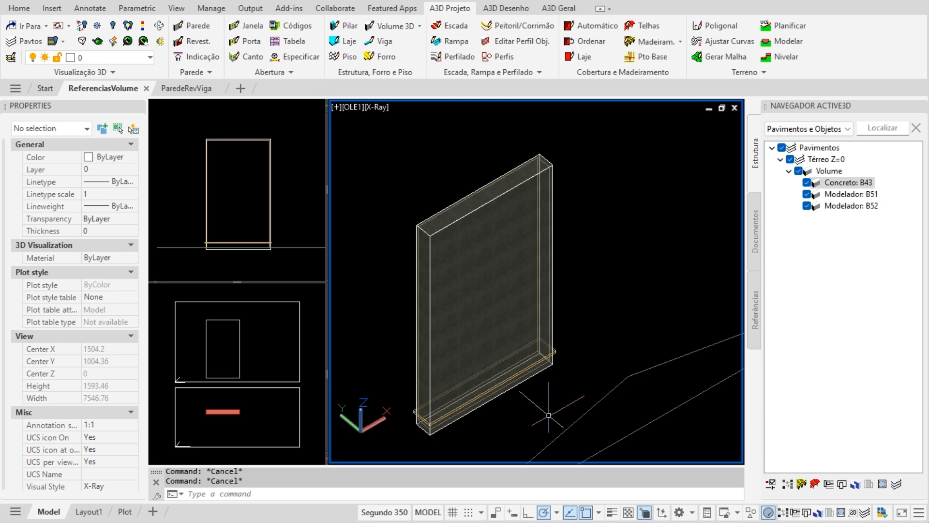
pyautogui.keyDown('shift'); pyautogui.moveTo(551, 404); pyautogui.dragTo(536, 416, button='middle'); pyautogui.keyUp('shift')
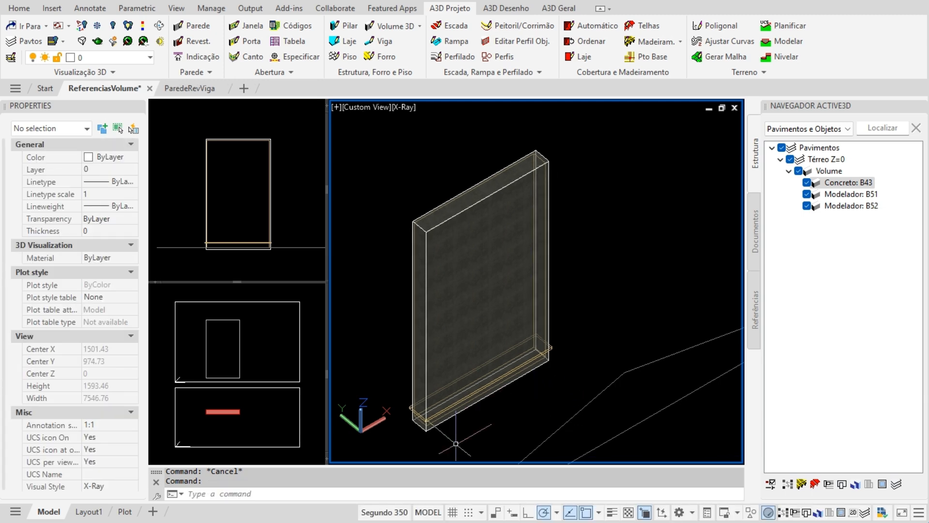
pyautogui.click(499, 245)
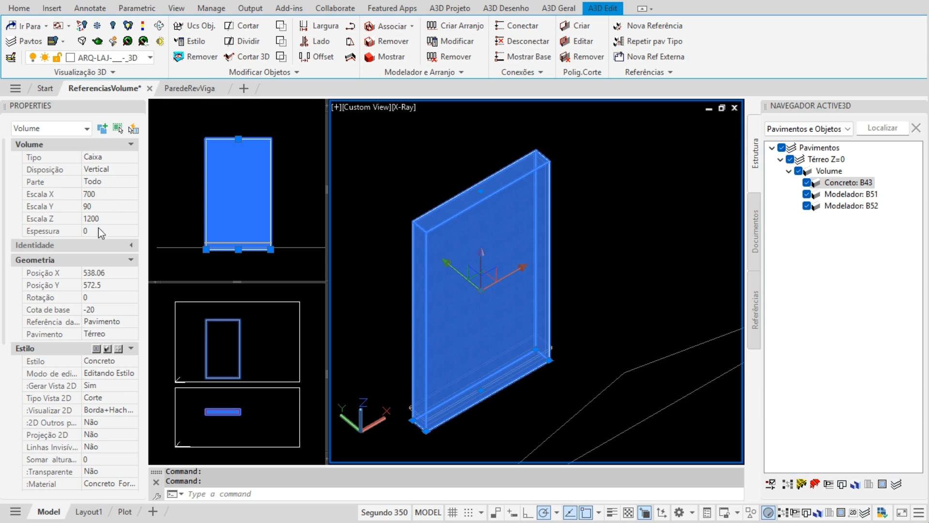
pyautogui.press('Escape')
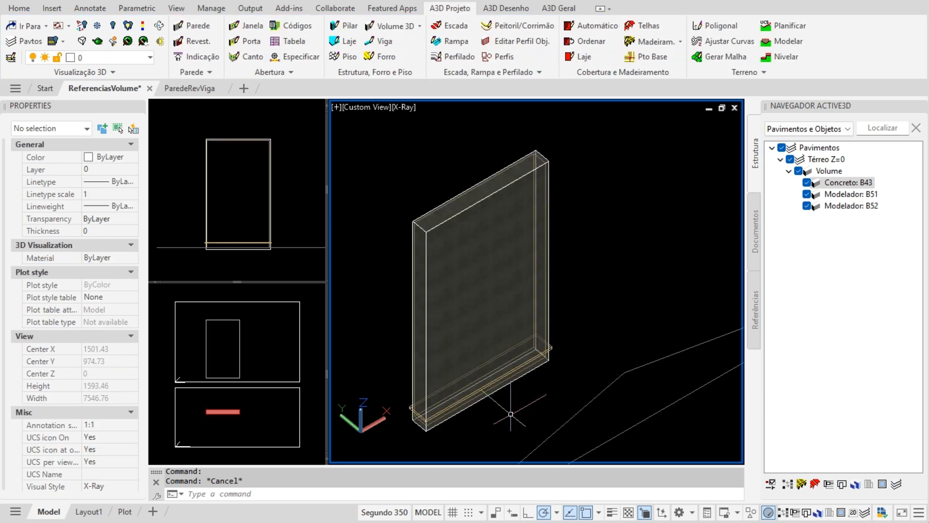
# - Inspect the thin base volume's Modelador style and transparency setting
pyautogui.scroll(9, 393, 360)
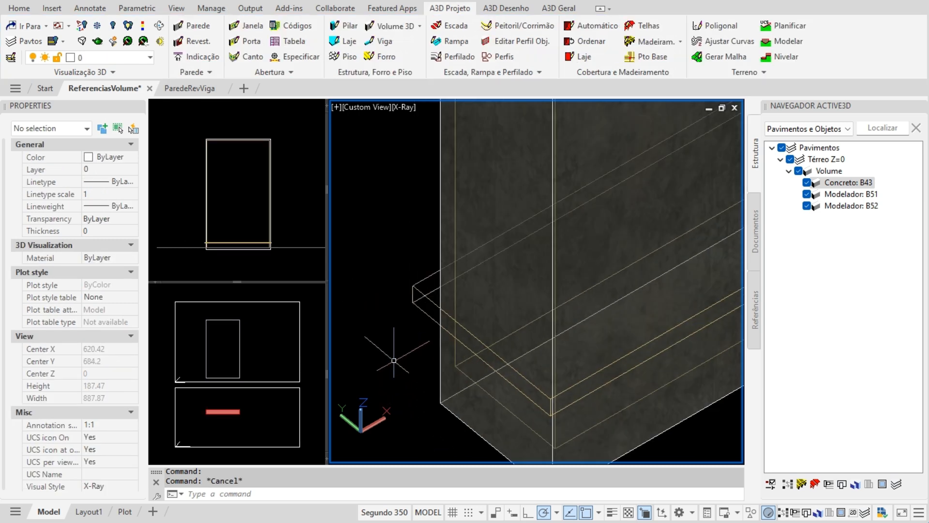
pyautogui.click(413, 285)
pyautogui.scroll(-2, 383, 333)
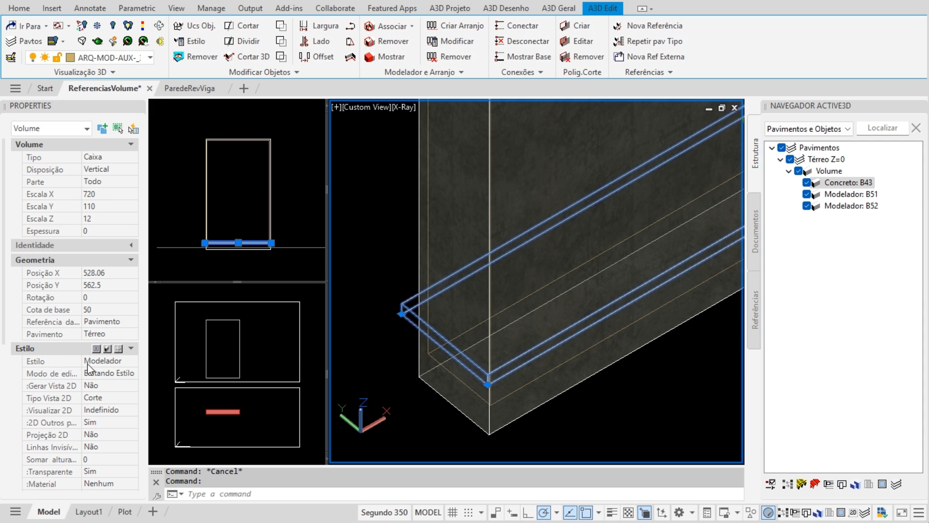
pyautogui.click(124, 367)
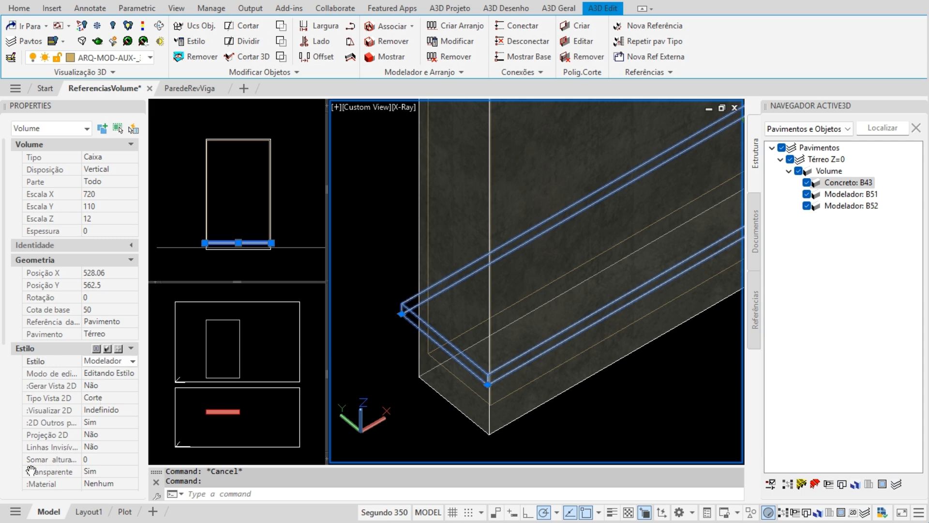
pyautogui.click(130, 472)
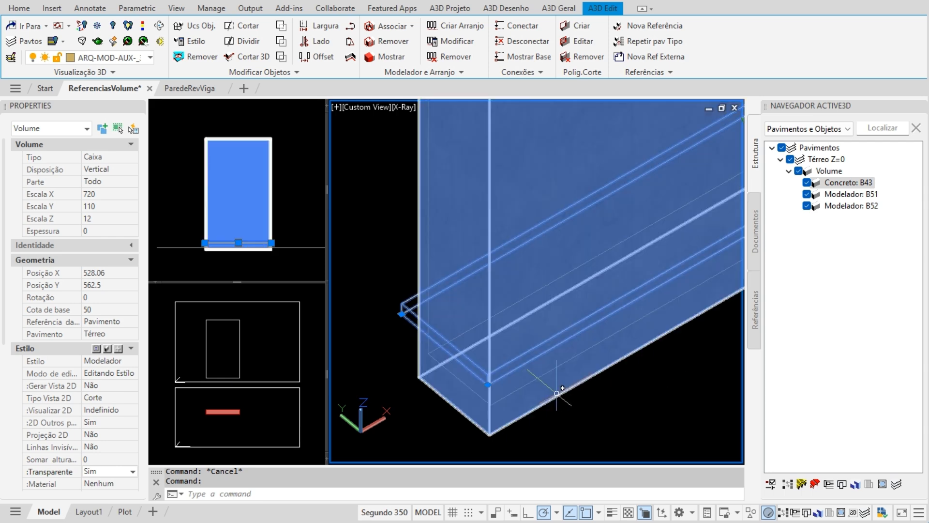
pyautogui.press('Escape')
# - Select the concrete wall and the tall modeler volume inside it, then clear the selection
pyautogui.scroll(3, 420, 376)
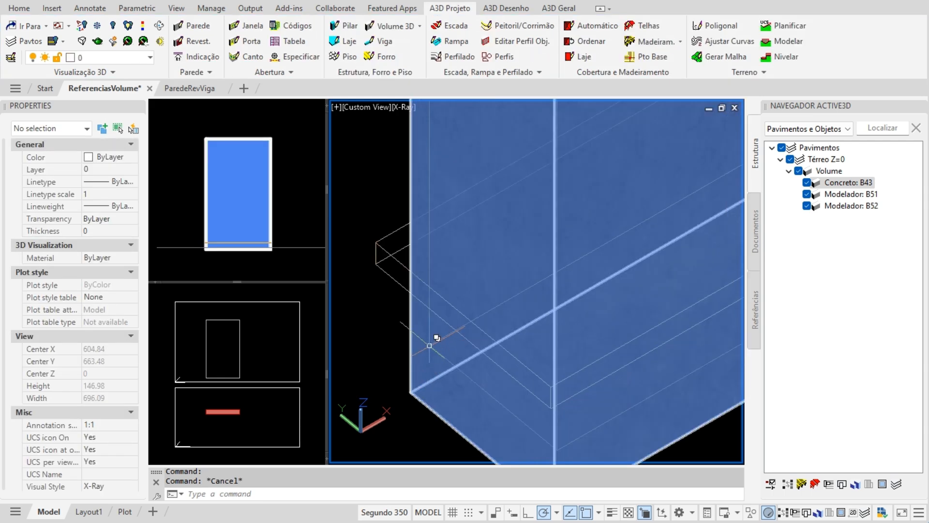
pyautogui.click(429, 345)
pyautogui.click(429, 346)
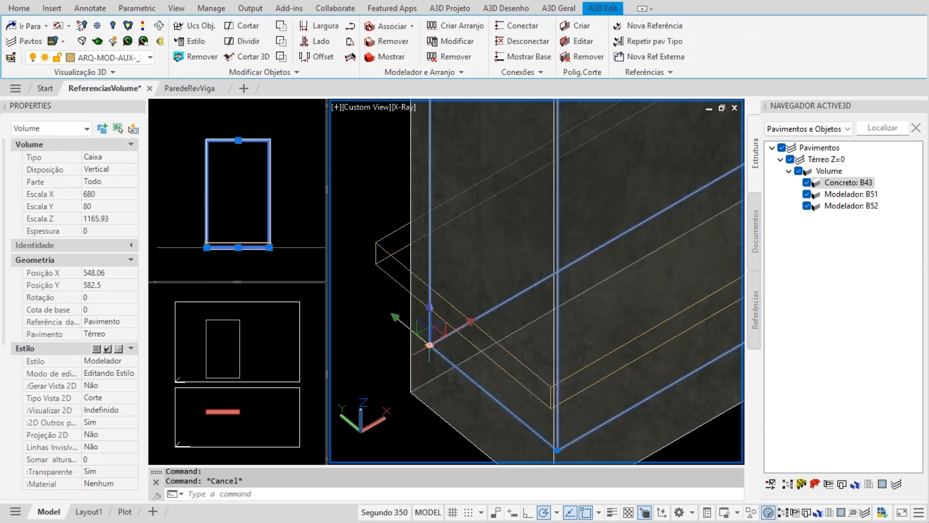
pyautogui.scroll(-6, 413, 388)
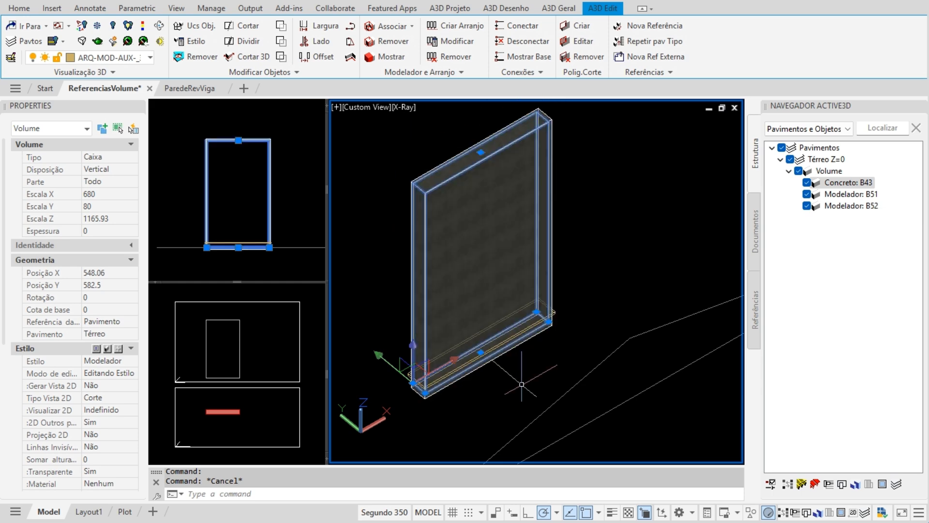
pyautogui.press('Escape')
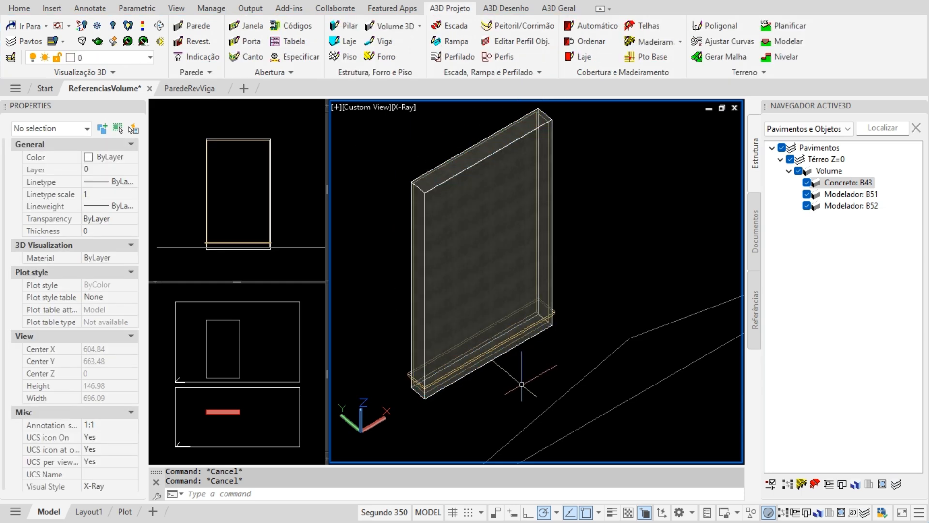
pyautogui.moveTo(501, 377); pyautogui.dragTo(501, 396, button='middle')
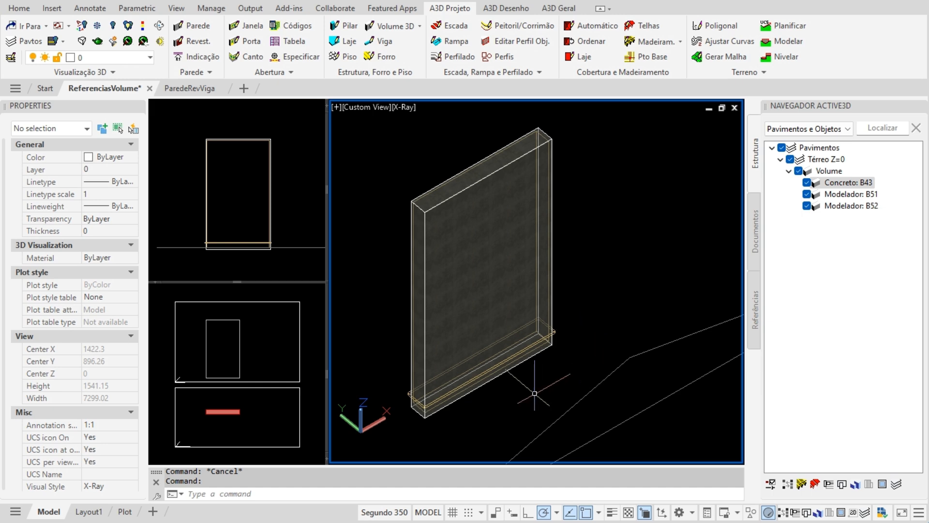
# - Start Associar > Subtrair on the concrete wall with the thin base volume as cutter
pyautogui.click(518, 232)
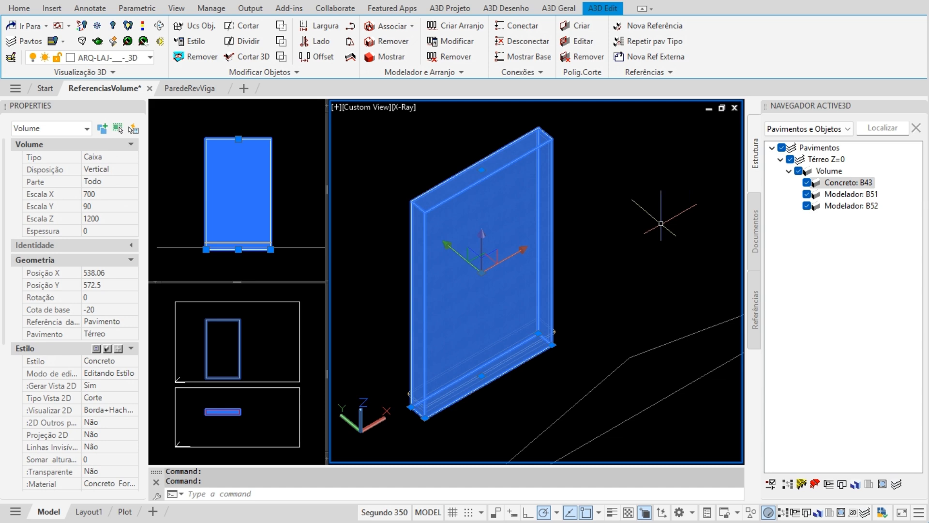
pyautogui.click(396, 29)
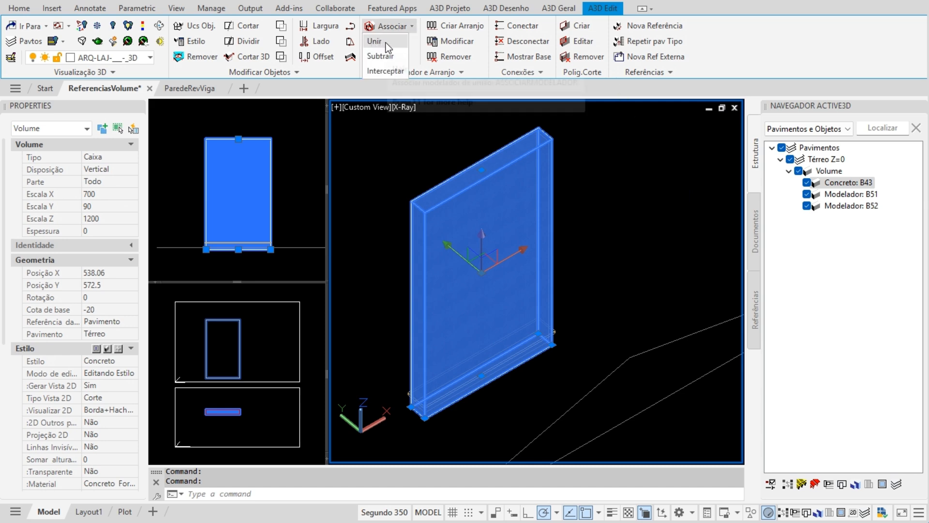
pyautogui.click(380, 56)
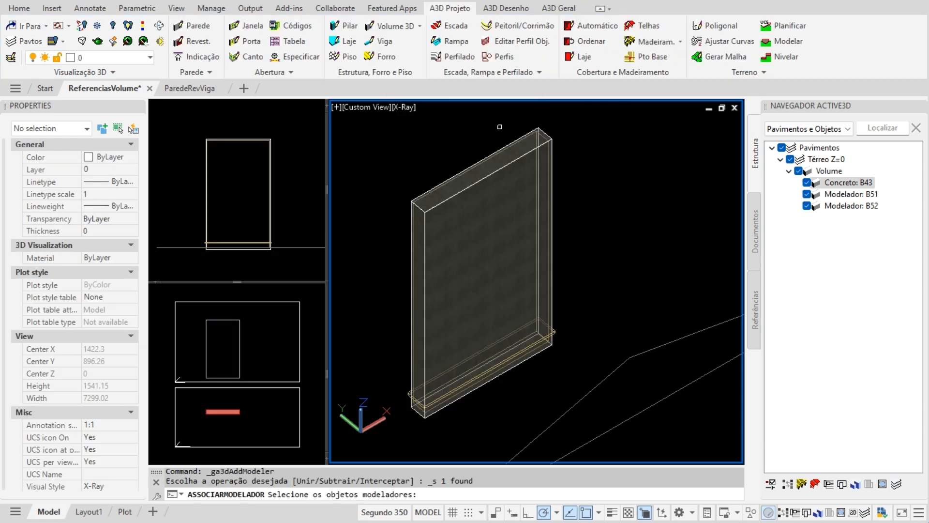
pyautogui.scroll(5, 560, 348)
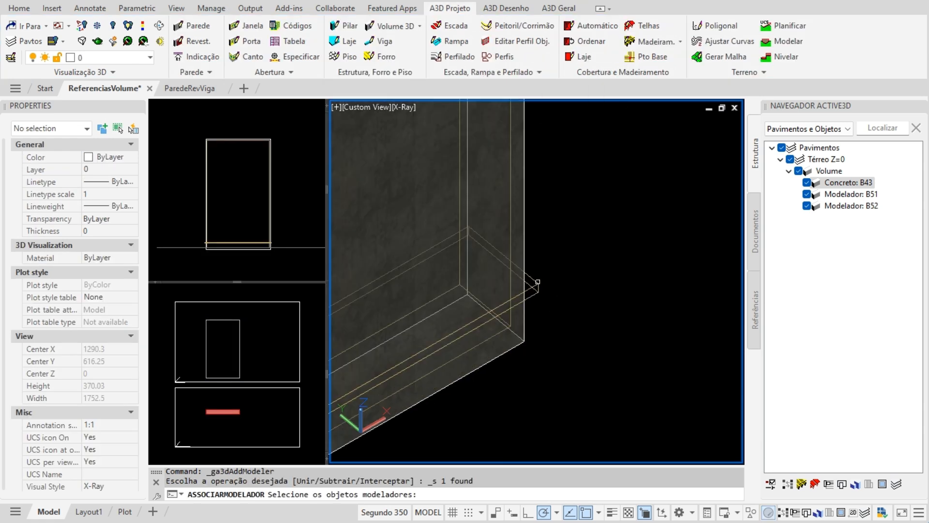
pyautogui.click(538, 284)
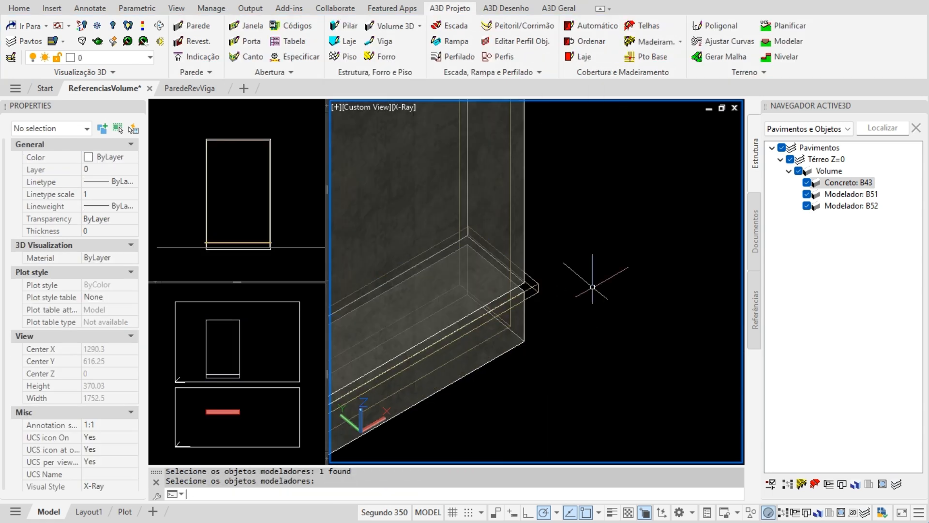
pyautogui.scroll(-4, 584, 317)
# - Reframe the wall's base and zoom the Front view to check the cut
pyautogui.moveTo(579, 345); pyautogui.dragTo(618, 336, button='middle')
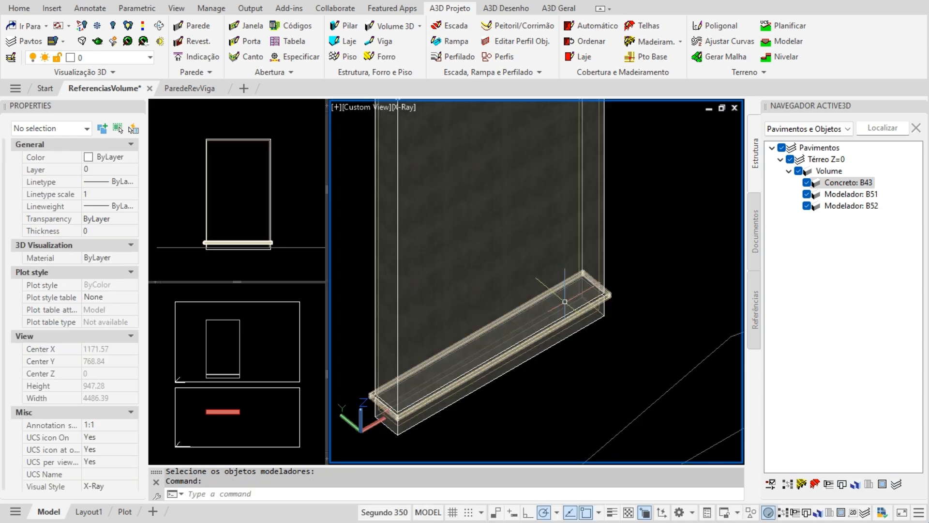
pyautogui.scroll(3, 606, 291)
pyautogui.scroll(-3, 659, 271)
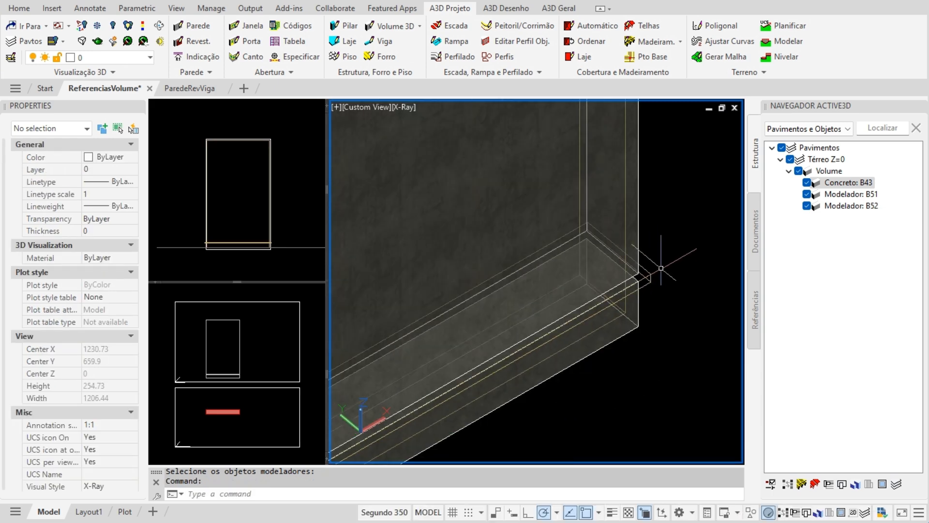
pyautogui.click(273, 263)
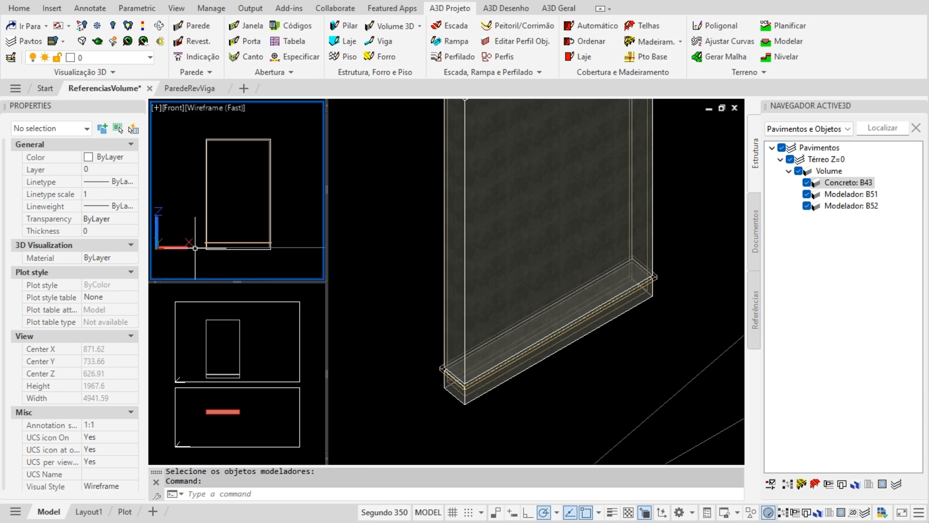
pyautogui.scroll(9, 204, 244)
pyautogui.scroll(-7, 193, 228)
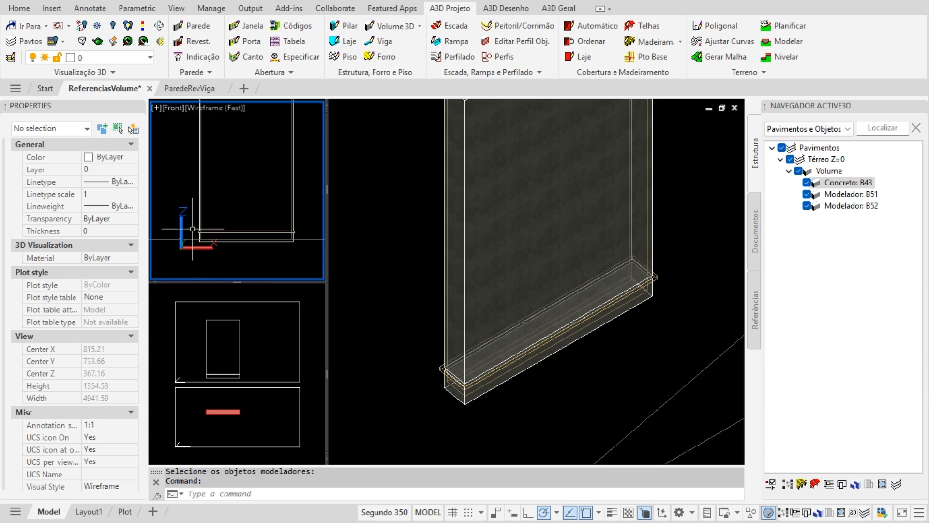
pyautogui.scroll(-4, 204, 225)
# - Zoom and pan the Top view to the wall section, then return to the 3D view
pyautogui.click(264, 356)
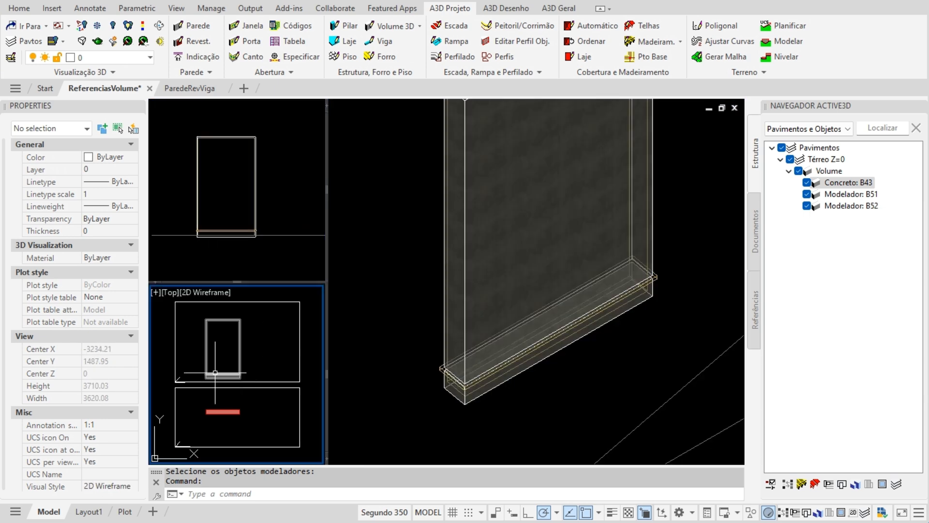
pyautogui.scroll(8, 215, 364)
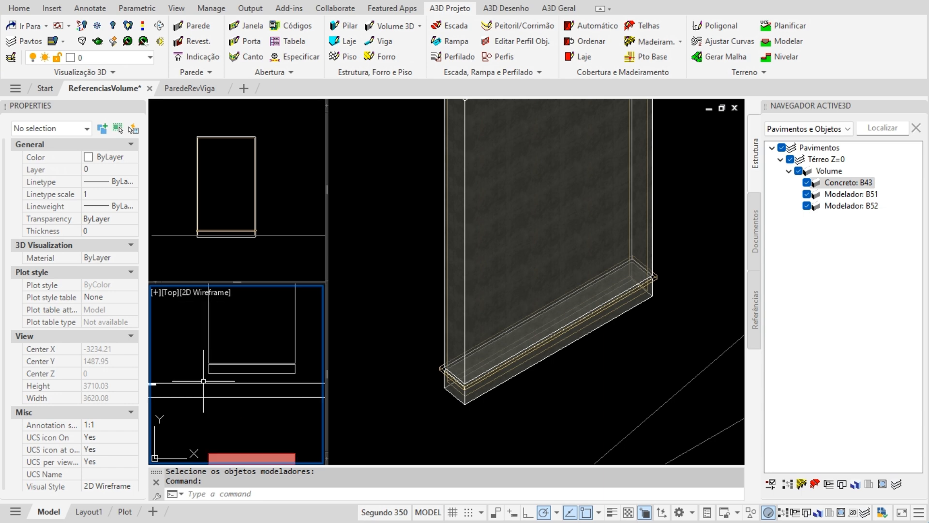
pyautogui.scroll(-4, 171, 334)
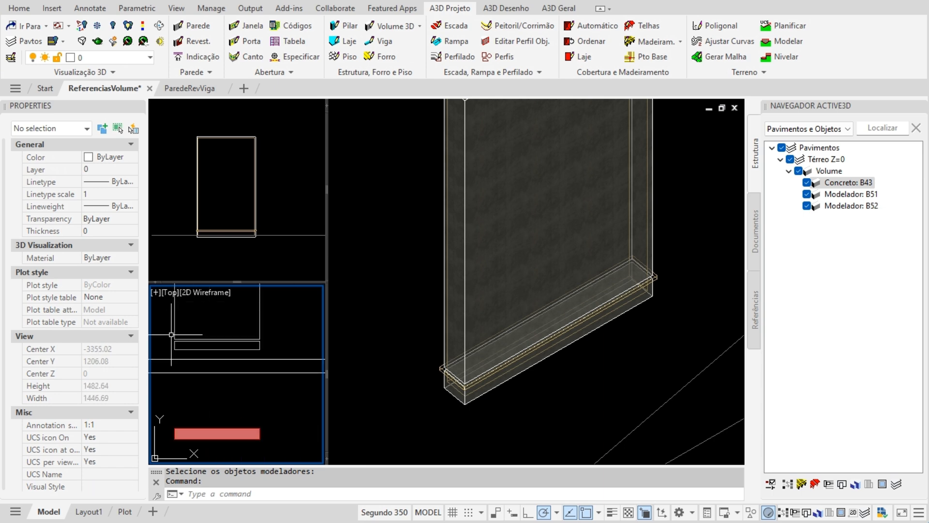
pyautogui.scroll(-1, 171, 335)
pyautogui.moveTo(203, 327); pyautogui.dragTo(238, 358, button='middle')
pyautogui.scroll(-1, 237, 349)
pyautogui.click(501, 420)
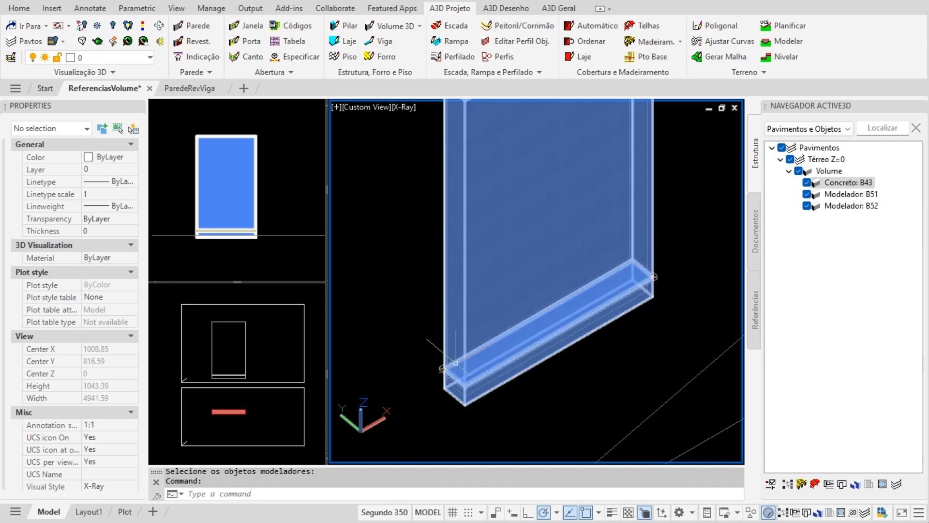
# - Select concrete wall B43 and inspect it in the 3D and Front views
pyautogui.scroll(3, 456, 362)
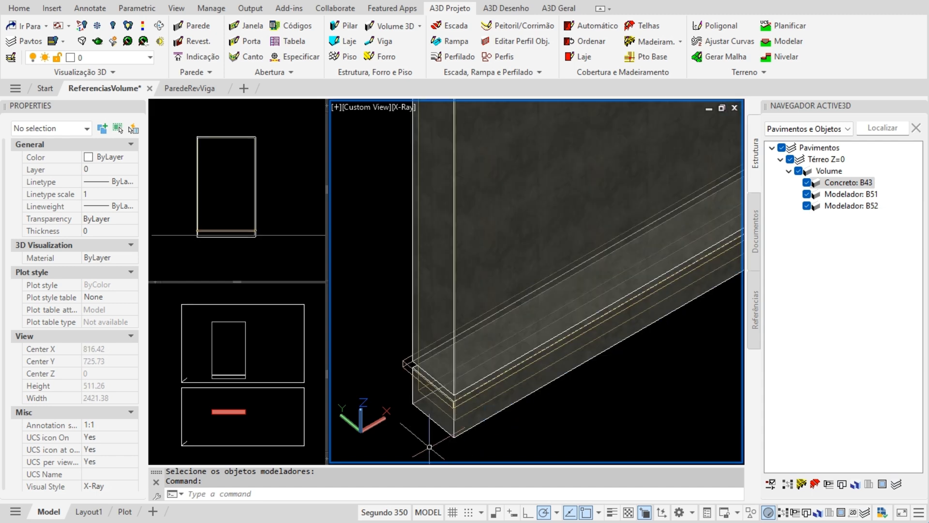
pyautogui.click(421, 393)
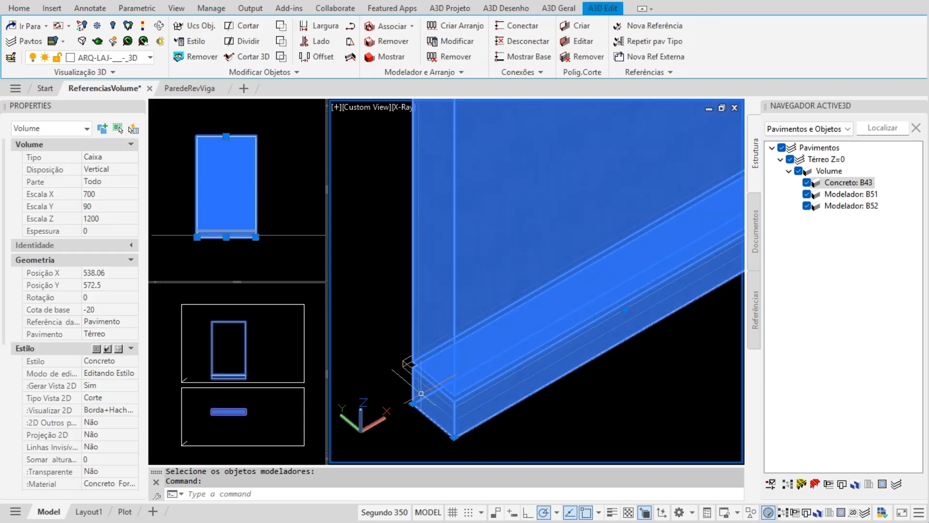
pyautogui.scroll(-5, 576, 435)
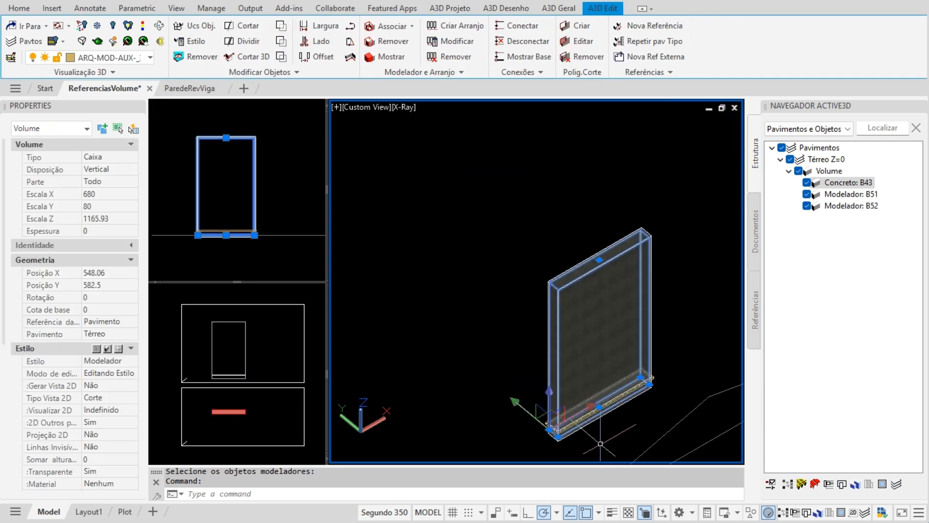
pyautogui.moveTo(658, 438); pyautogui.dragTo(585, 410, button='middle')
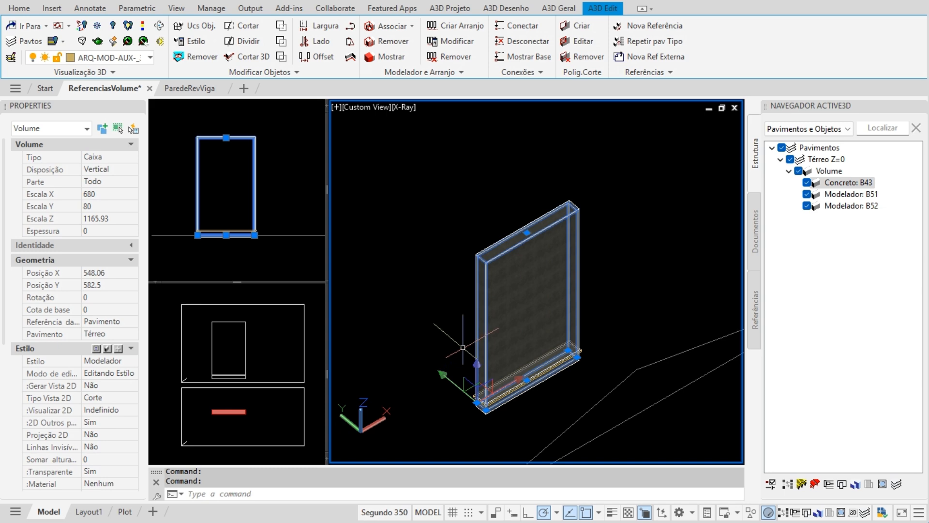
pyautogui.press('Escape')
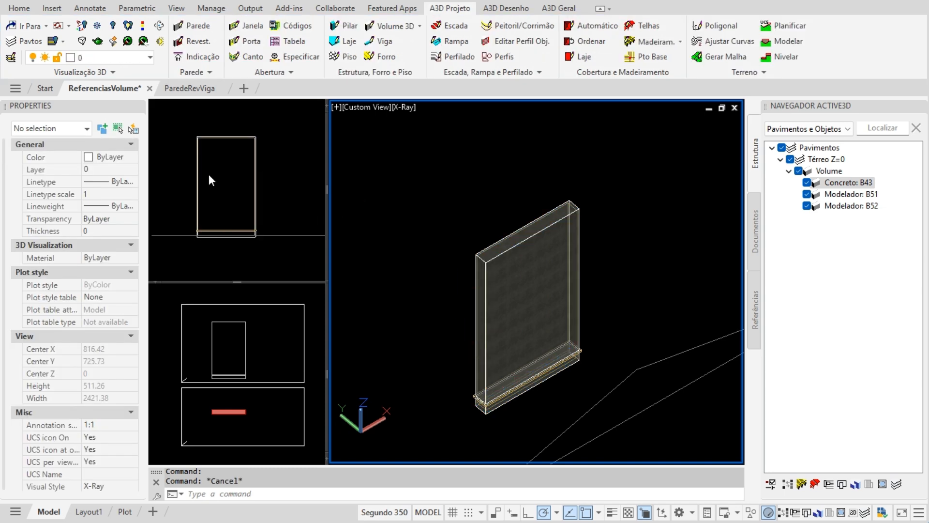
pyautogui.click(220, 175)
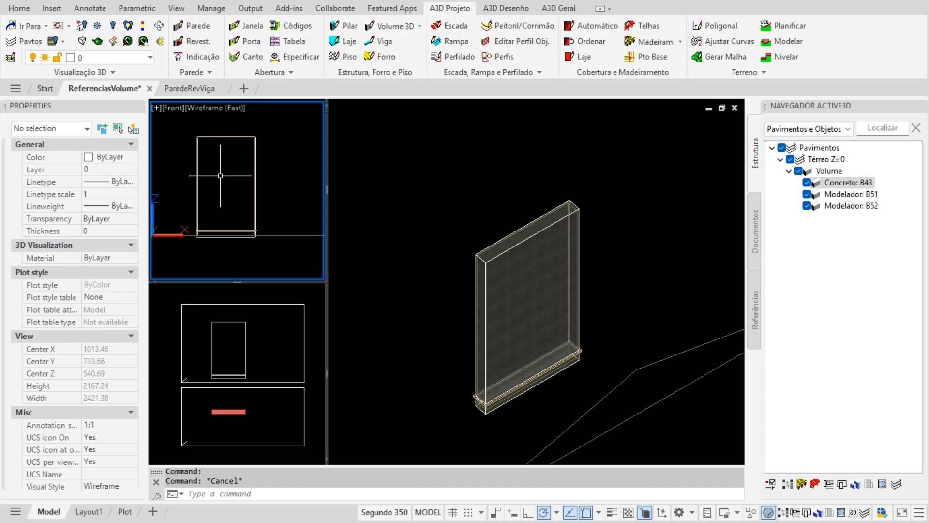
pyautogui.scroll(8, 219, 203)
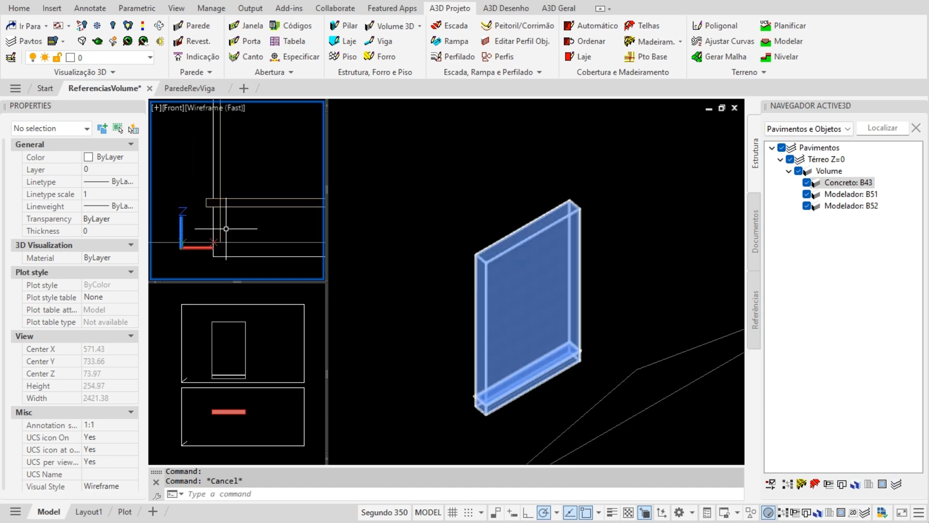
pyautogui.scroll(-8, 216, 247)
pyautogui.scroll(5, 225, 169)
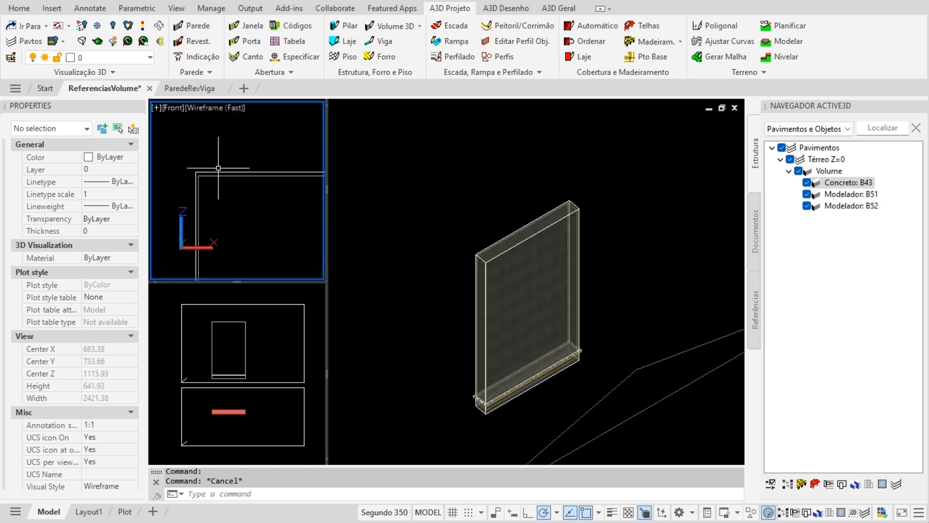
pyautogui.scroll(-7, 218, 168)
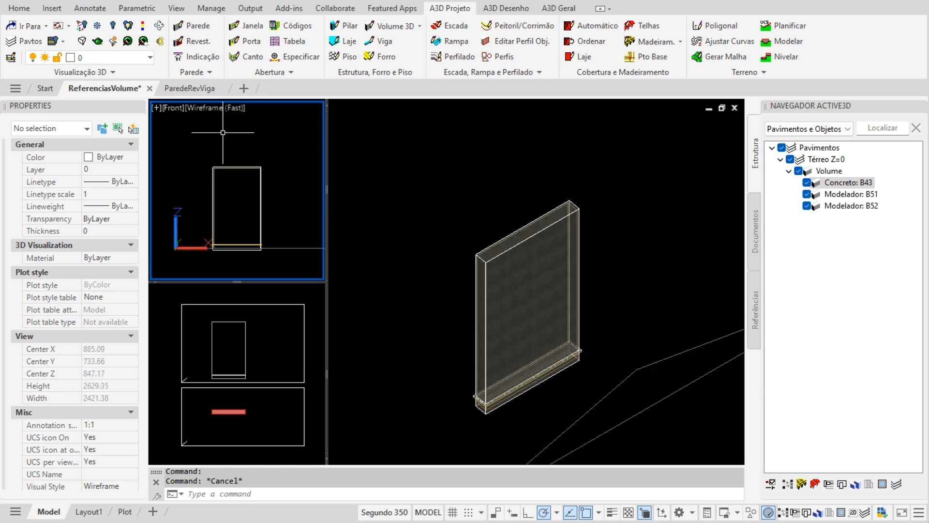
# - Switch the active view to Top plan and select the cut volume
pyautogui.hotkey('ctrl', 'shift', 'p')
pyautogui.scroll(7, 270, 210)
pyautogui.scroll(8, 261, 210)
pyautogui.click(171, 203)
pyautogui.scroll(3, 172, 204)
pyautogui.moveTo(180, 205); pyautogui.dragTo(254, 198, button='middle')
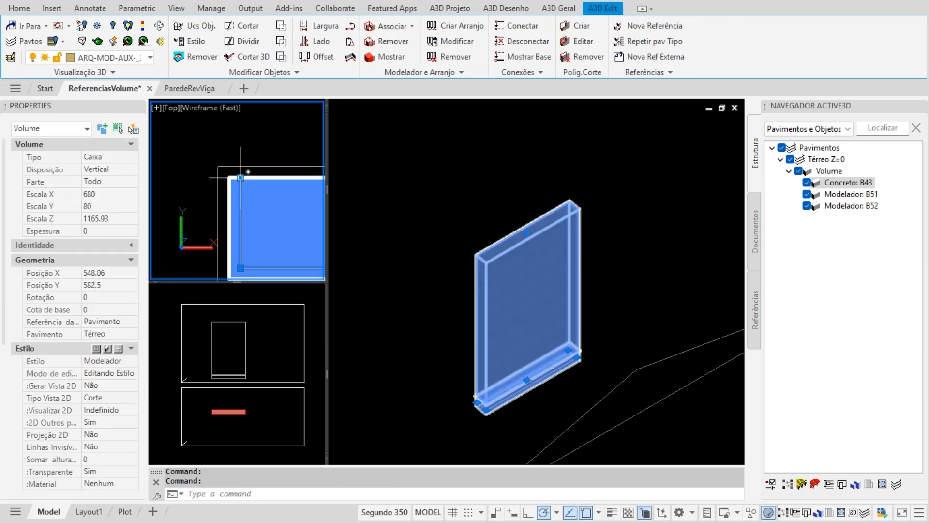
pyautogui.scroll(-4, 172, 151)
# - Pan along the 680×80 cut volume to check both ends sit inside the wall
pyautogui.scroll(3, 190, 192)
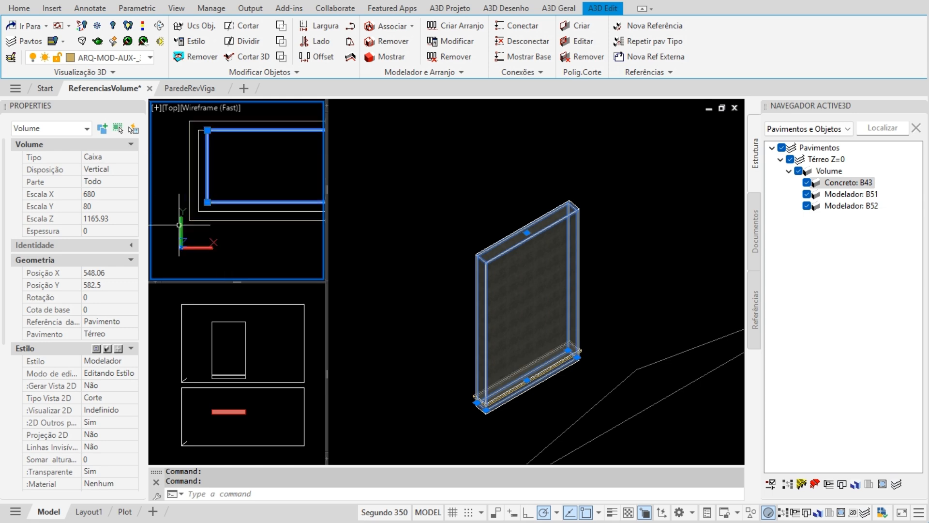
pyautogui.scroll(-6, 176, 218)
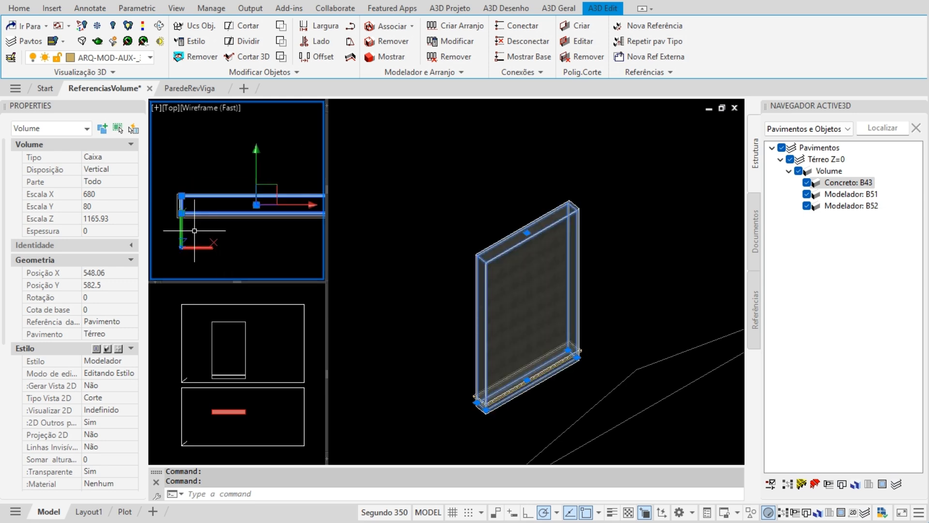
pyautogui.moveTo(258, 227); pyautogui.dragTo(173, 225, button='middle')
pyautogui.scroll(6, 250, 213)
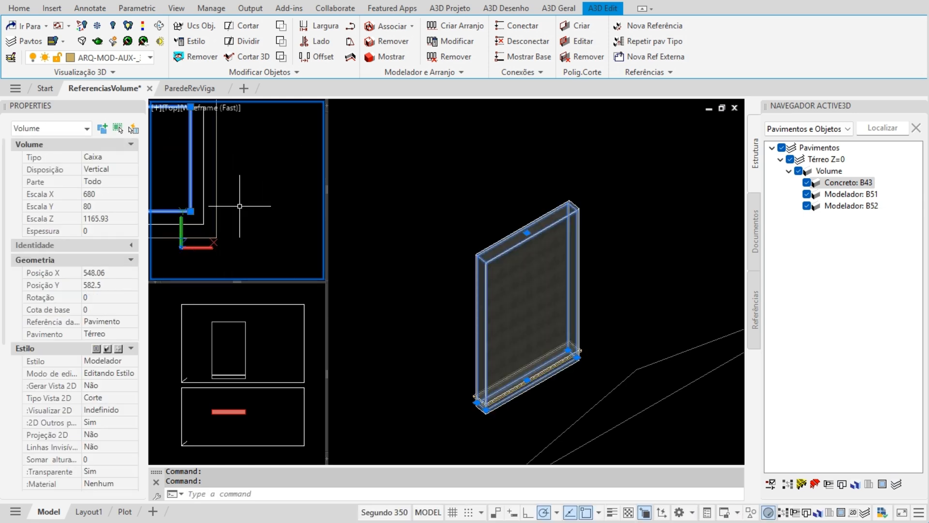
pyautogui.scroll(-6, 201, 211)
pyautogui.moveTo(218, 232); pyautogui.dragTo(259, 212, button='middle')
pyautogui.scroll(2, 258, 211)
# - Select the concrete wall in the 3D X-Ray view for editing
pyautogui.click(471, 282)
pyautogui.press('Escape')
pyautogui.scroll(2, 554, 292)
pyautogui.click(555, 291)
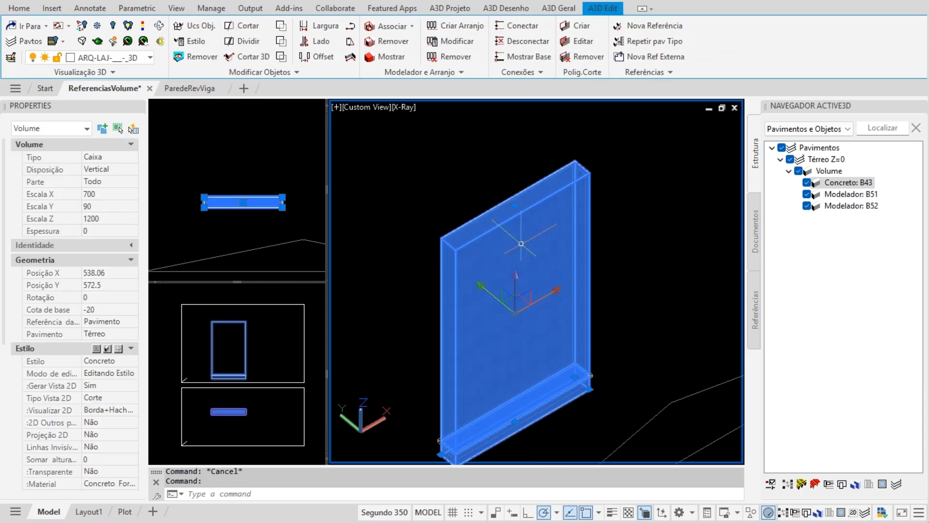
pyautogui.moveTo(521, 243); pyautogui.dragTo(450, 207, button='middle')
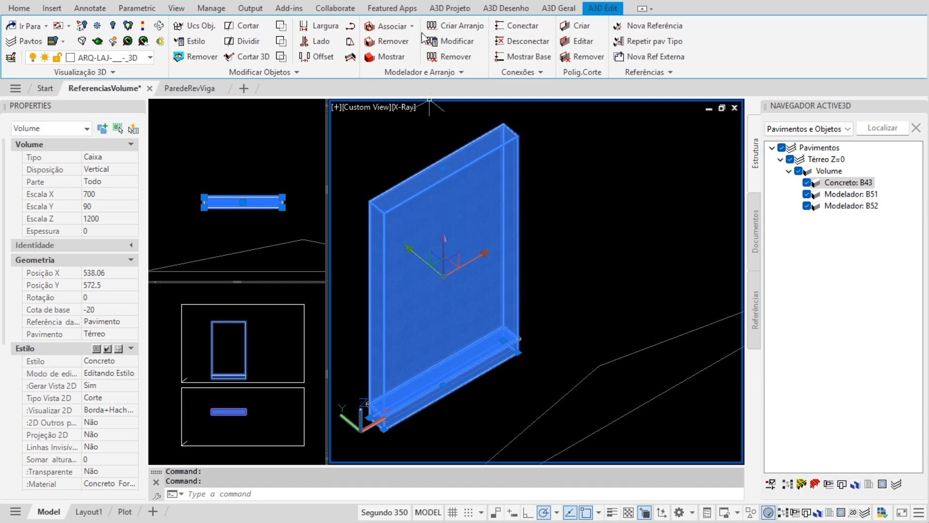
# - Use Associar > Unir to join the picked modeler volume with the wall
pyautogui.click(411, 24)
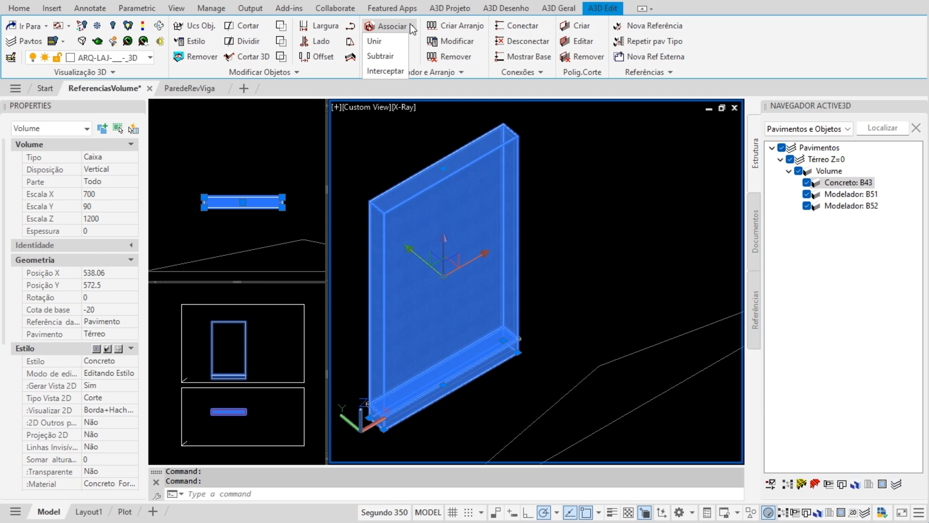
pyautogui.click(392, 45)
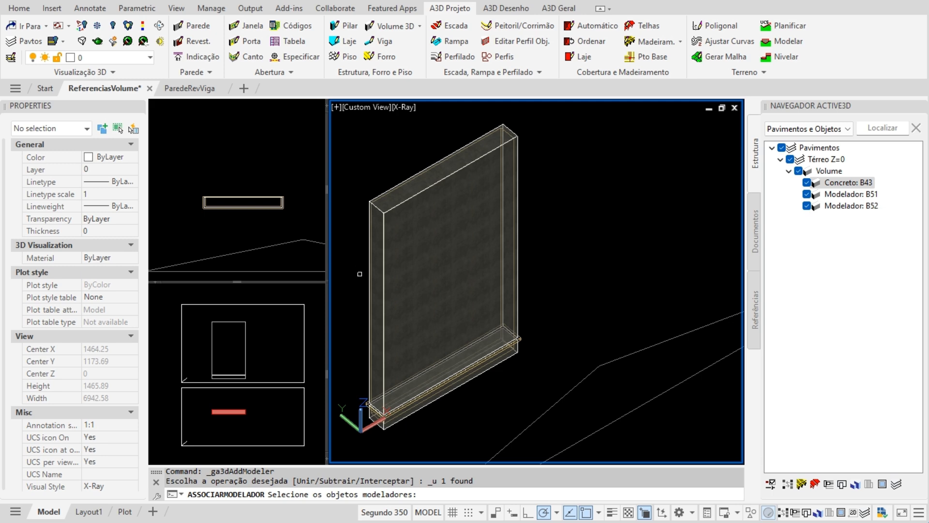
pyautogui.scroll(10, 366, 211)
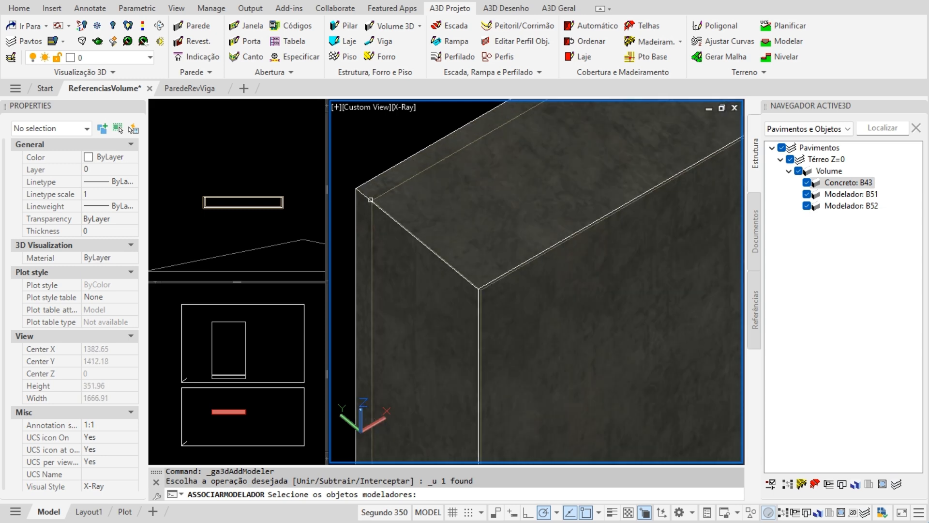
pyautogui.click(408, 180)
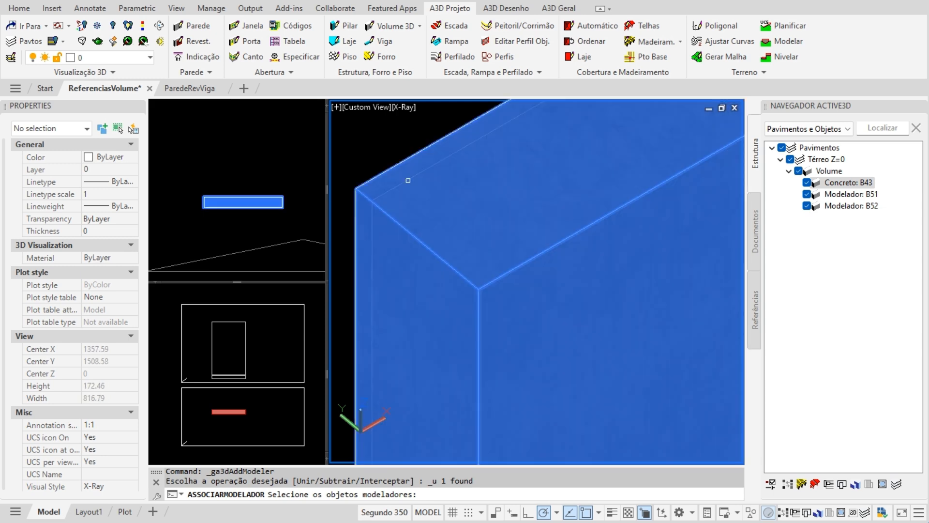
pyautogui.scroll(-8, 404, 189)
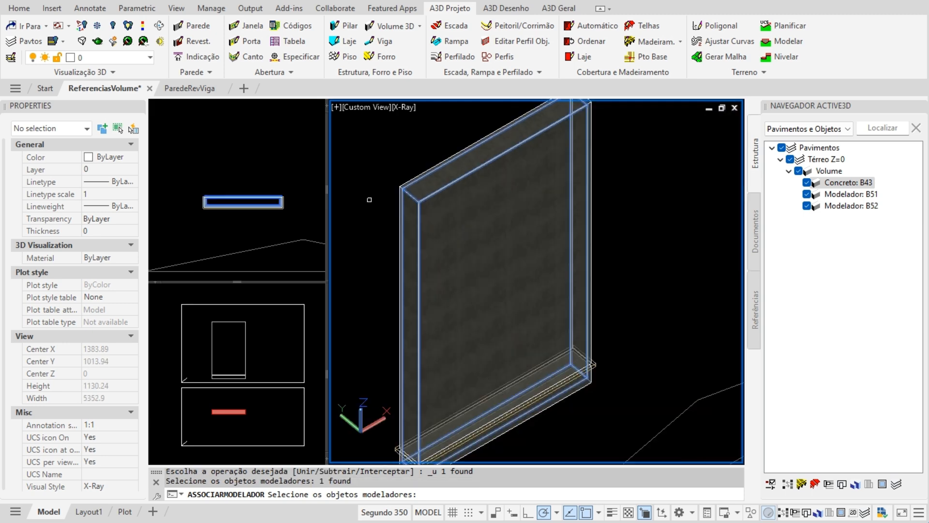
pyautogui.press('Return')
# - Reselect the concrete wall to check the new association, then deselect it
pyautogui.scroll(-2, 369, 200)
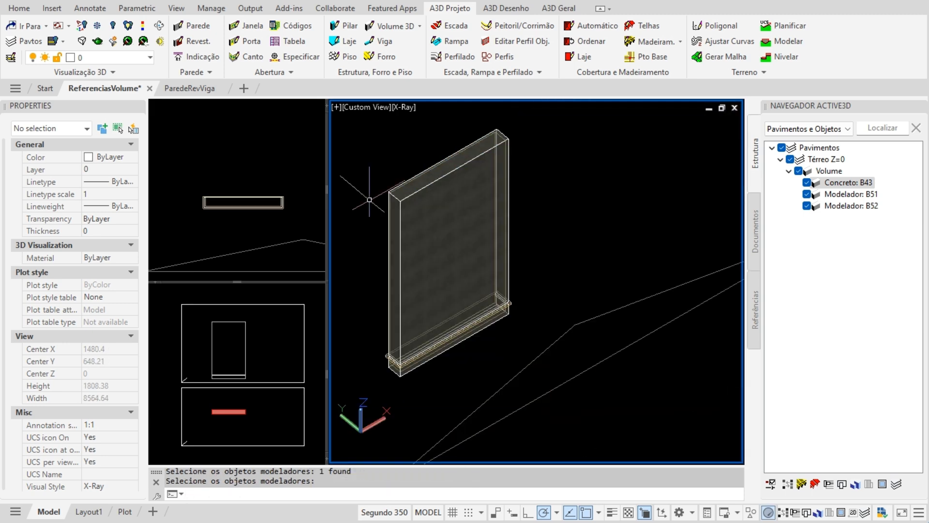
pyautogui.scroll(2, 369, 320)
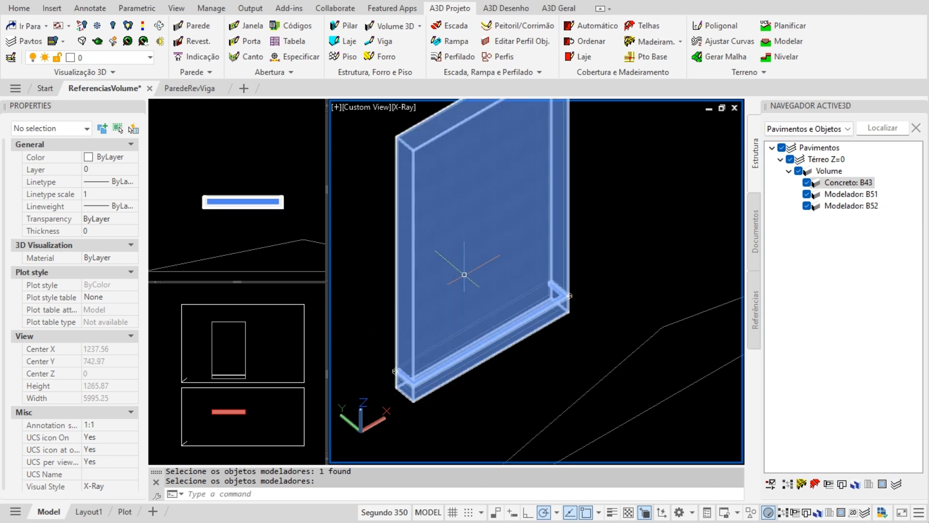
pyautogui.click(464, 274)
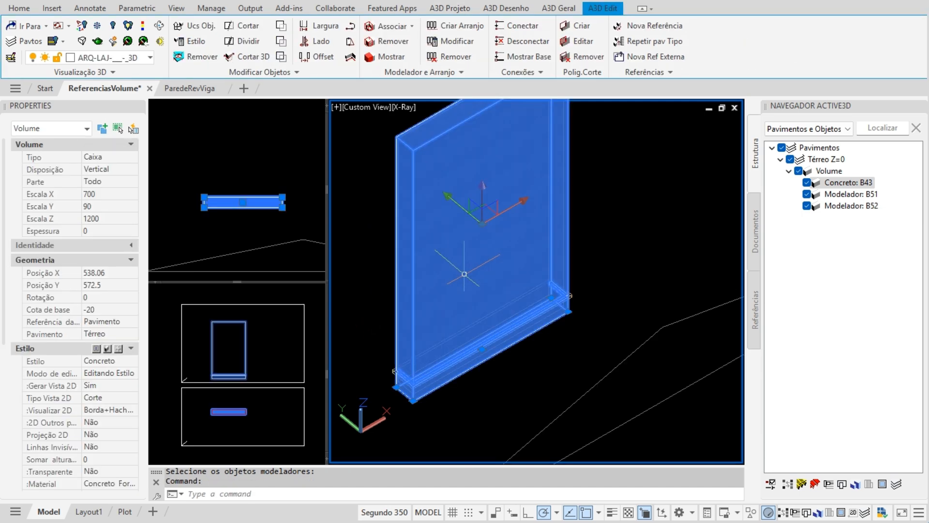
pyautogui.press('Escape')
pyautogui.scroll(2, 370, 367)
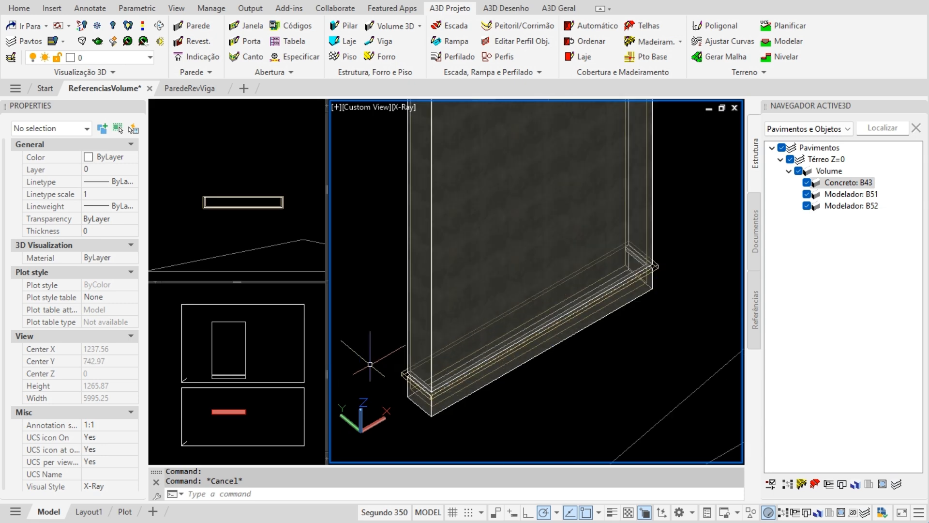
# - Switch the 3D viewport's visual style from X-Ray to Conceptual
pyautogui.click(404, 108)
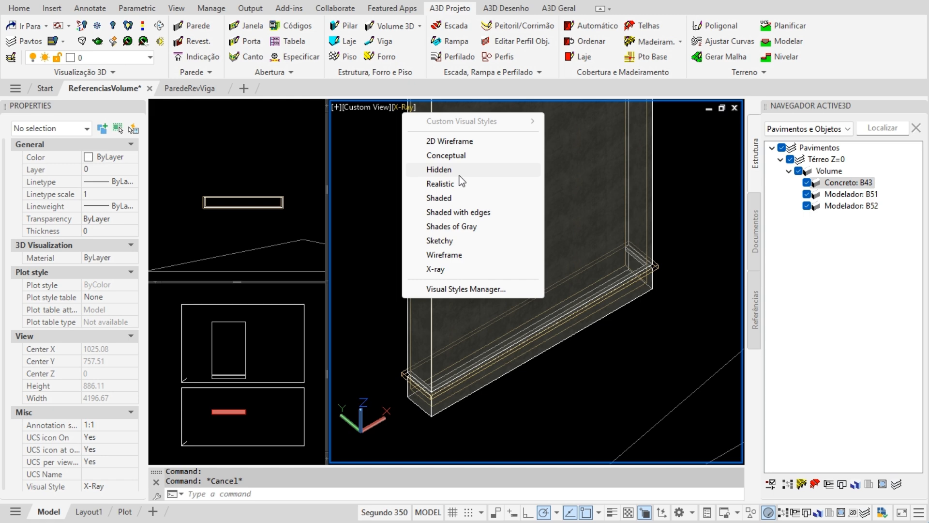
pyautogui.click(446, 155)
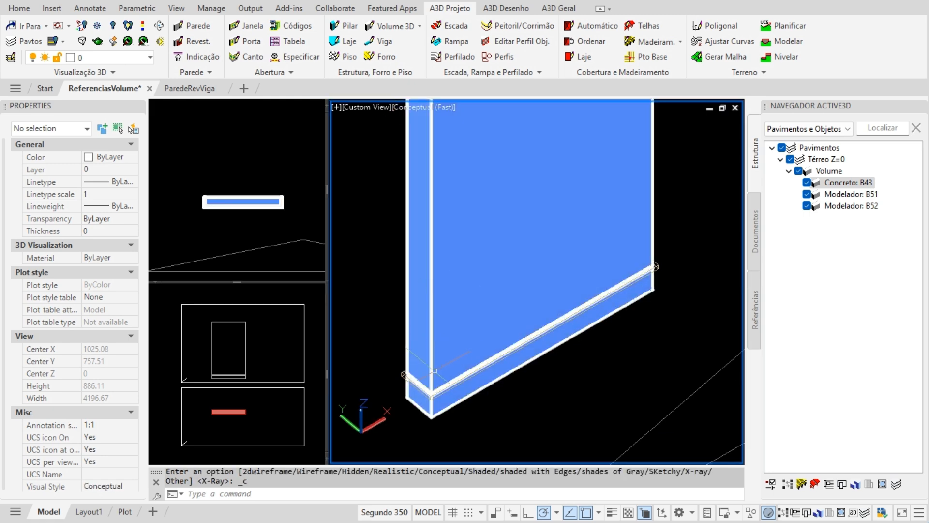
pyautogui.scroll(8, 445, 367)
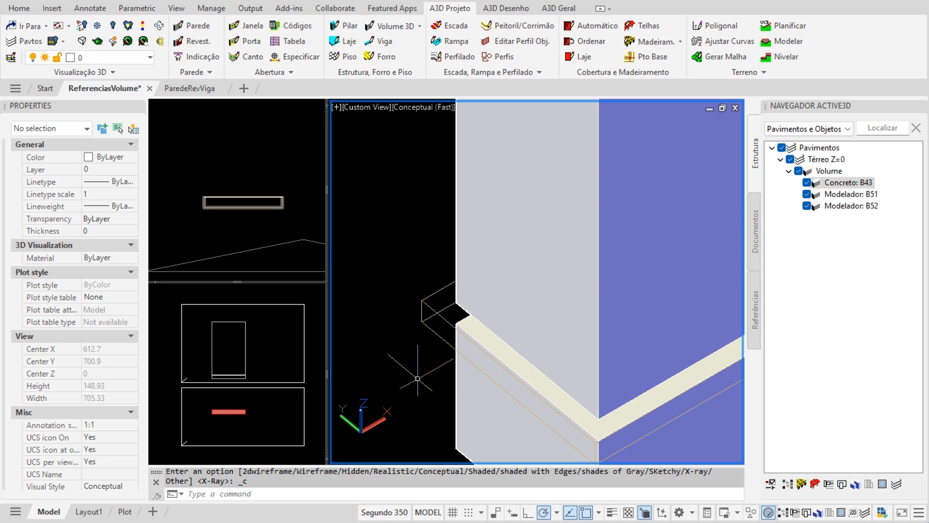
pyautogui.scroll(-2, 415, 379)
# - Orbit and pan the 3D view to frame the opaque wall slab
pyautogui.keyDown('shift'); pyautogui.moveTo(476, 399); pyautogui.dragTo(565, 372, button='middle'); pyautogui.keyUp('shift')
pyautogui.scroll(-2, 475, 352)
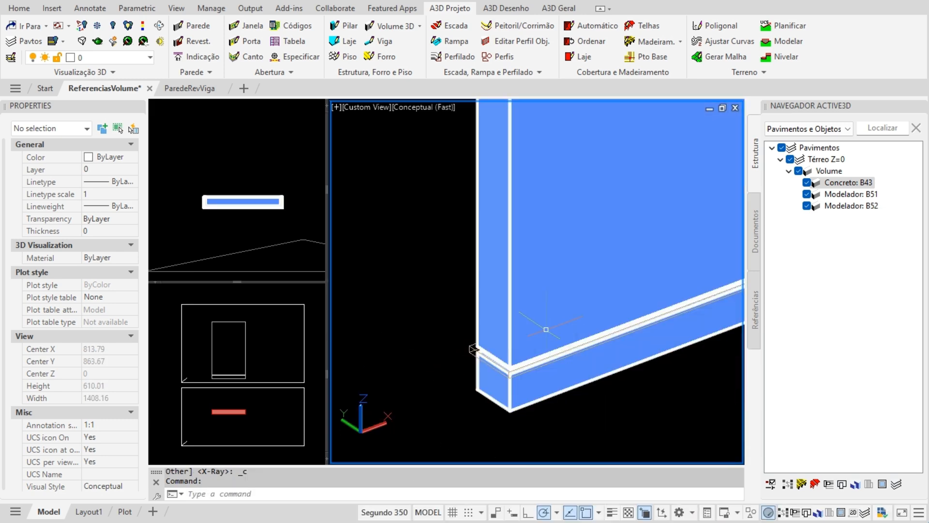
pyautogui.scroll(-4, 472, 371)
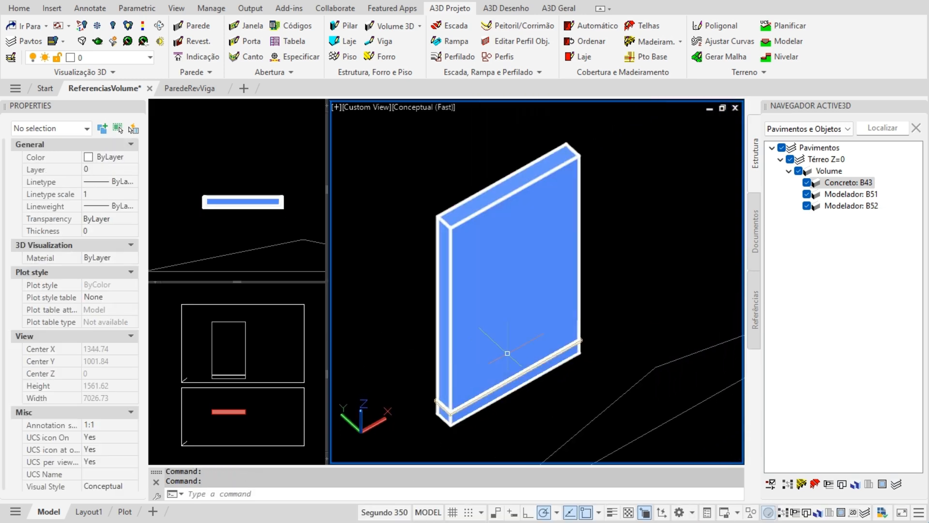
pyautogui.moveTo(533, 340); pyautogui.dragTo(506, 351, button='middle')
pyautogui.scroll(1, 491, 348)
pyautogui.scroll(-1, 492, 346)
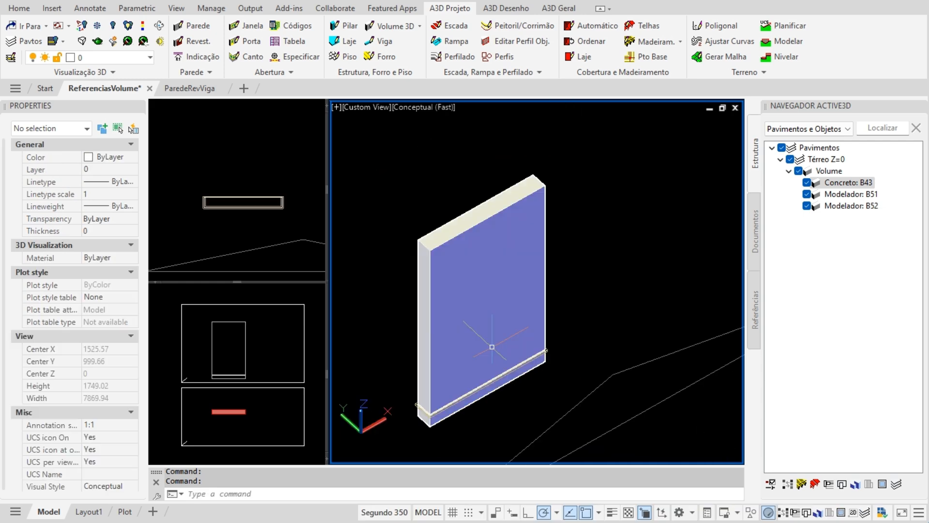
pyautogui.press('Escape')
pyautogui.moveTo(495, 336); pyautogui.dragTo(483, 329, button='middle')
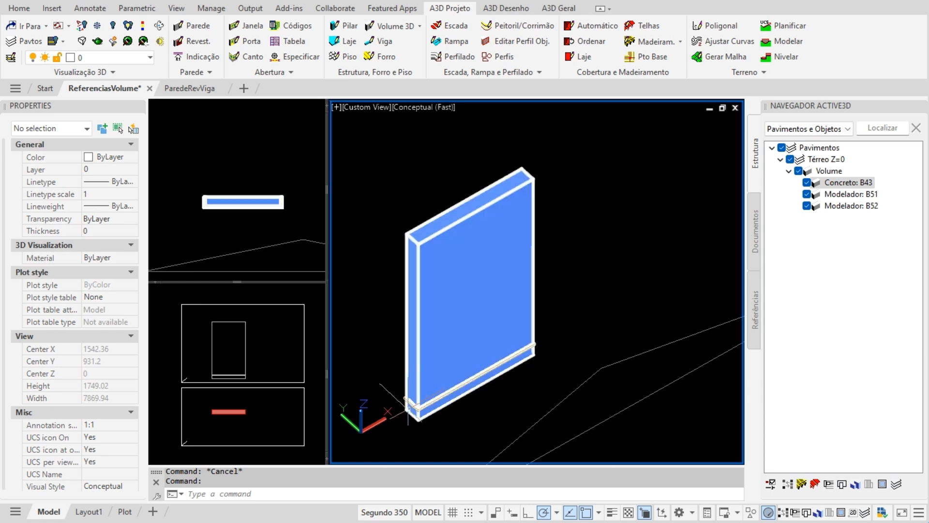
# - Set the thin base modeler volume's Gerar Vista 2D property to Sim
pyautogui.click(248, 341)
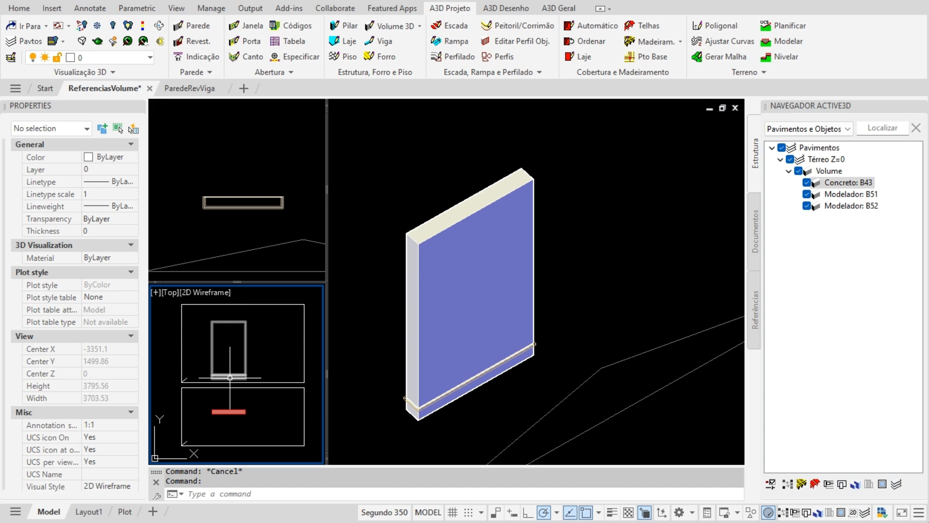
pyautogui.click(400, 400)
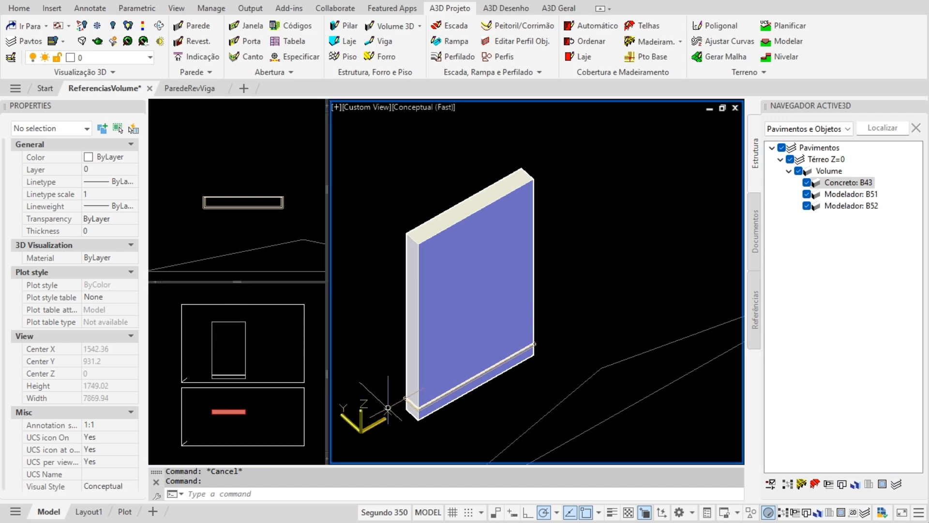
pyautogui.click(402, 398)
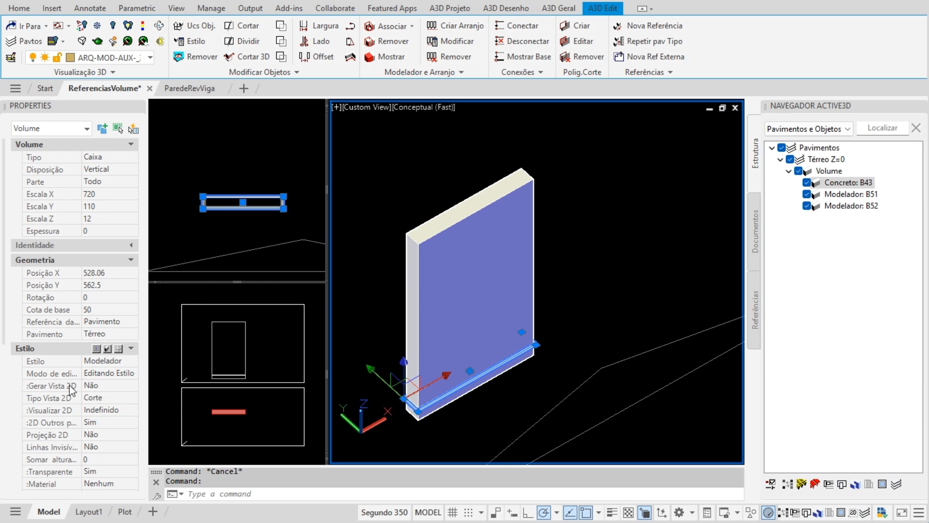
pyautogui.click(121, 385)
pyautogui.click(121, 384)
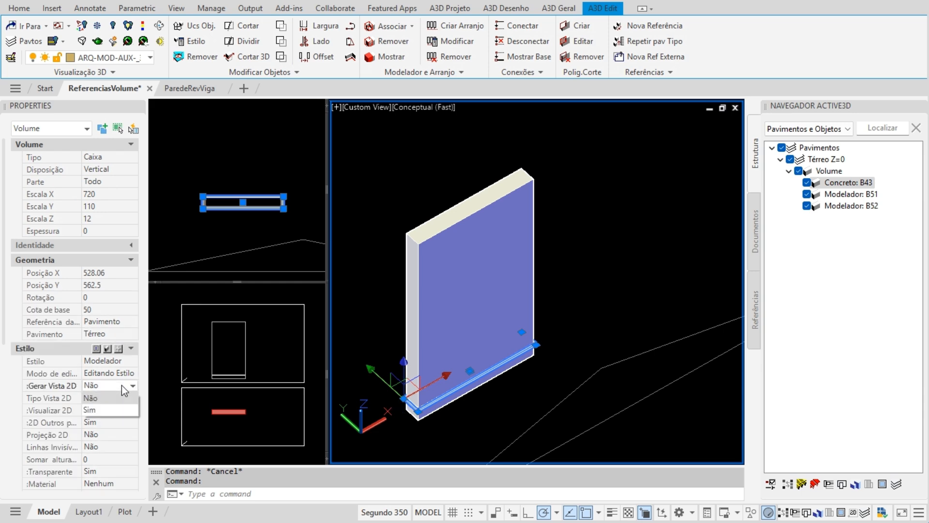
pyautogui.click(100, 408)
pyautogui.press('Escape')
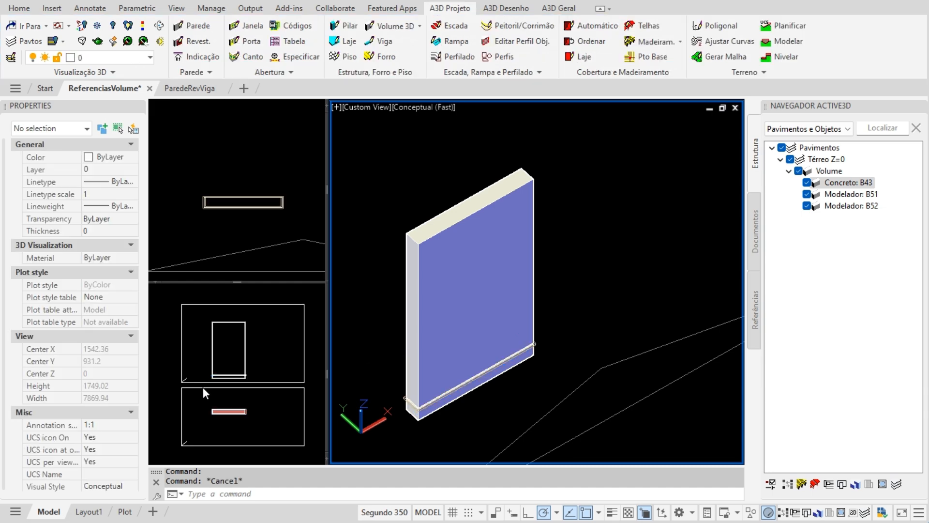
# - Select the cut volume's plan outline in the Top view to show its 680×80×1165.93 properties
pyautogui.click(203, 387)
pyautogui.scroll(12, 202, 387)
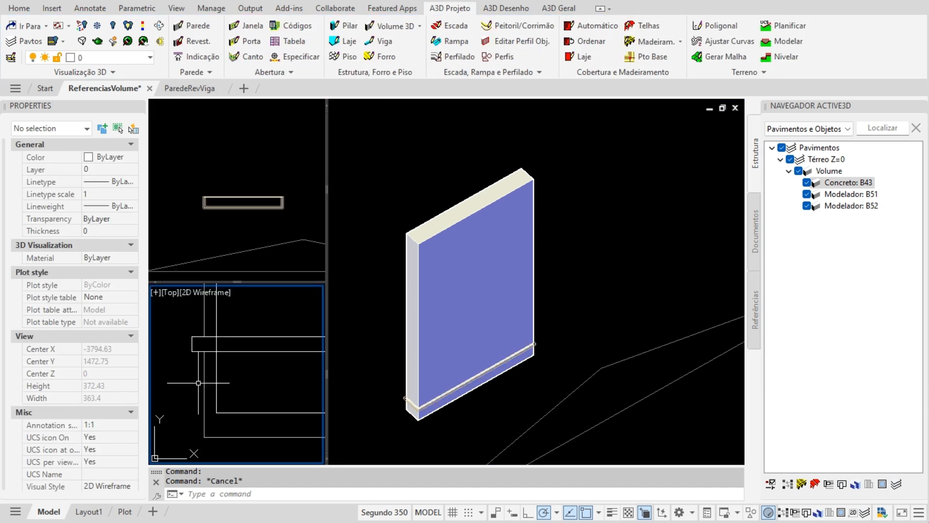
pyautogui.click(232, 413)
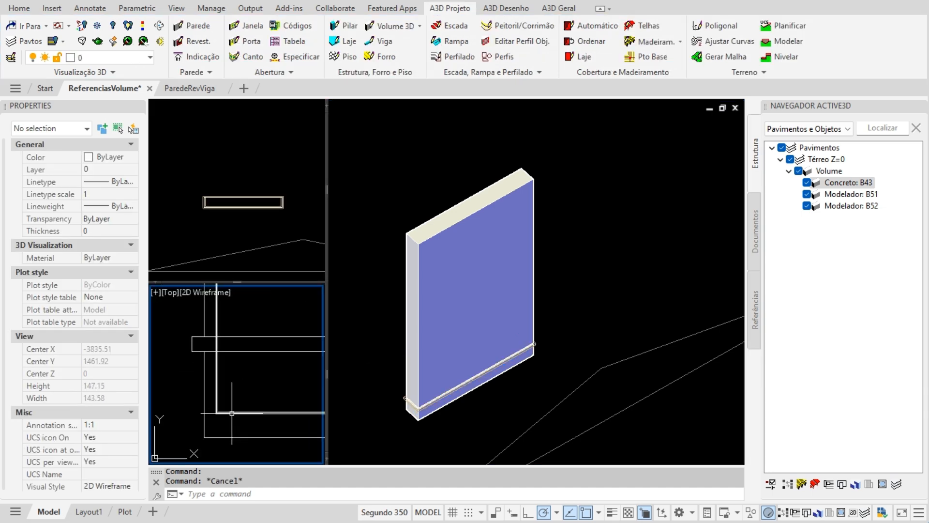
pyautogui.scroll(-9, 178, 409)
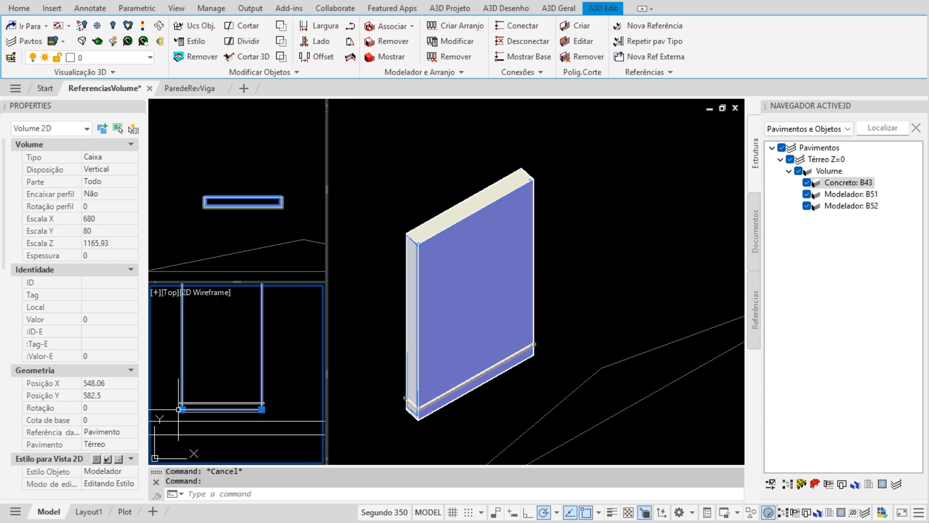
# - Frame the volume rectangle in plan and stretch its top edge upward, checking the 3D view
pyautogui.moveTo(199, 364); pyautogui.dragTo(218, 408, button='middle')
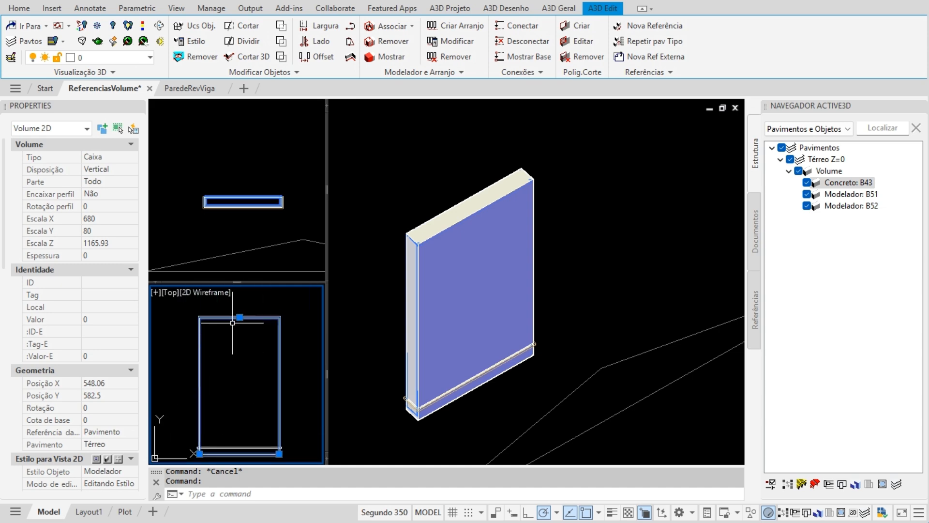
pyautogui.scroll(4, 207, 433)
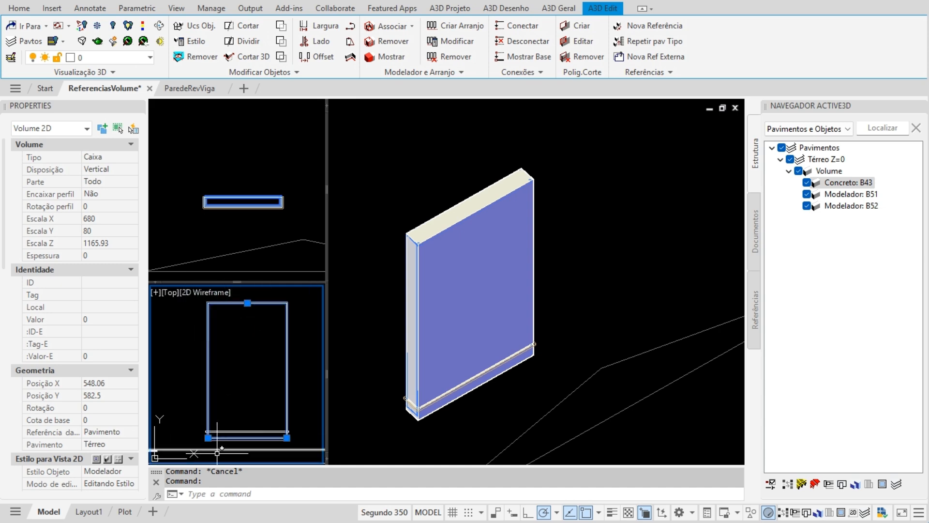
pyautogui.scroll(-5, 201, 399)
pyautogui.moveTo(247, 330); pyautogui.dragTo(236, 404, button='middle')
pyautogui.scroll(-4, 237, 404)
pyautogui.moveTo(242, 343); pyautogui.dragTo(239, 385, button='middle')
pyautogui.scroll(4, 240, 384)
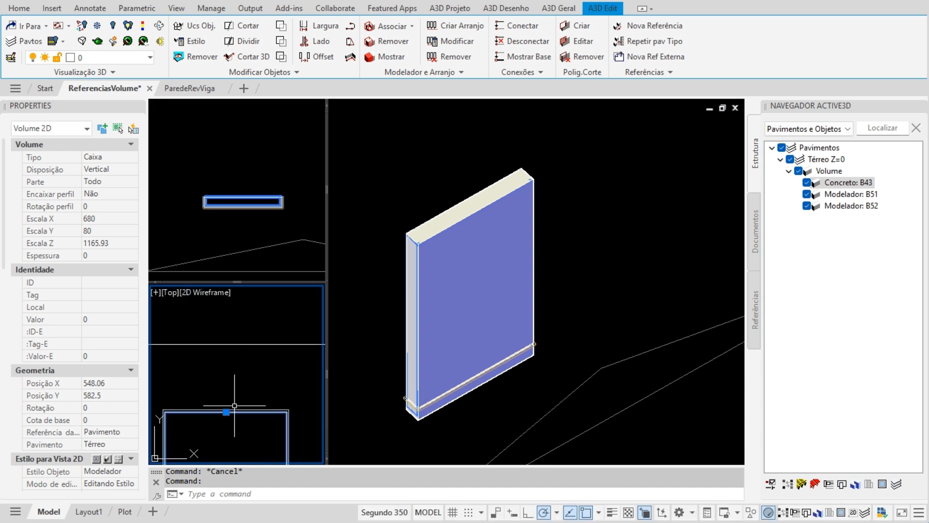
pyautogui.click(226, 411)
pyautogui.click(234, 389)
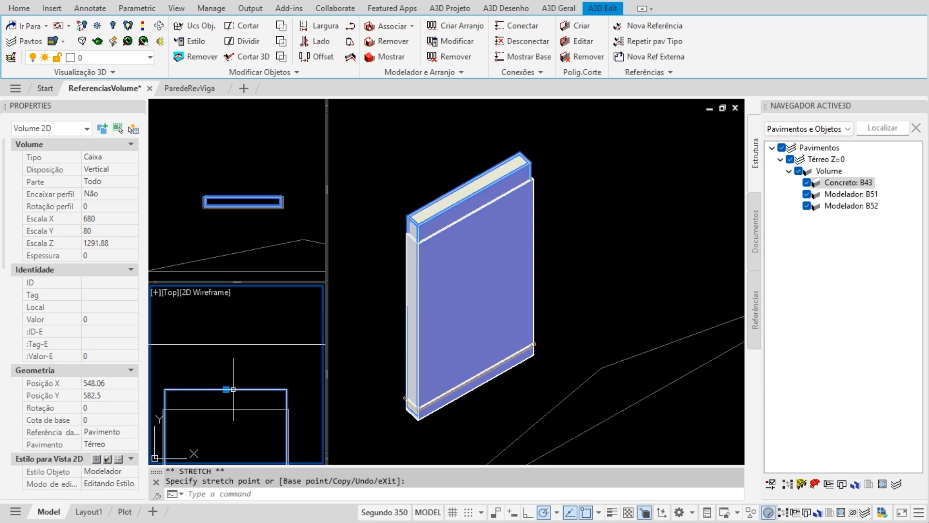
pyautogui.click(502, 243)
pyautogui.scroll(6, 513, 231)
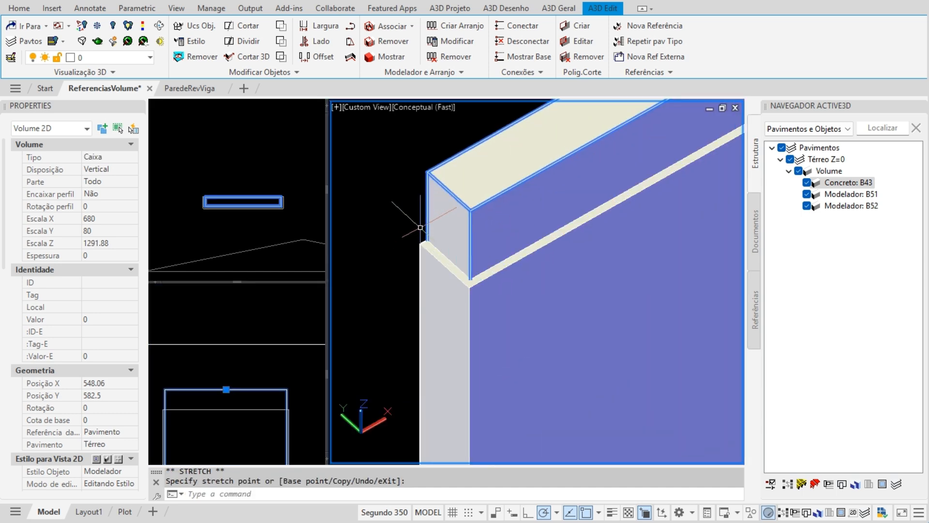
pyautogui.scroll(-6, 462, 259)
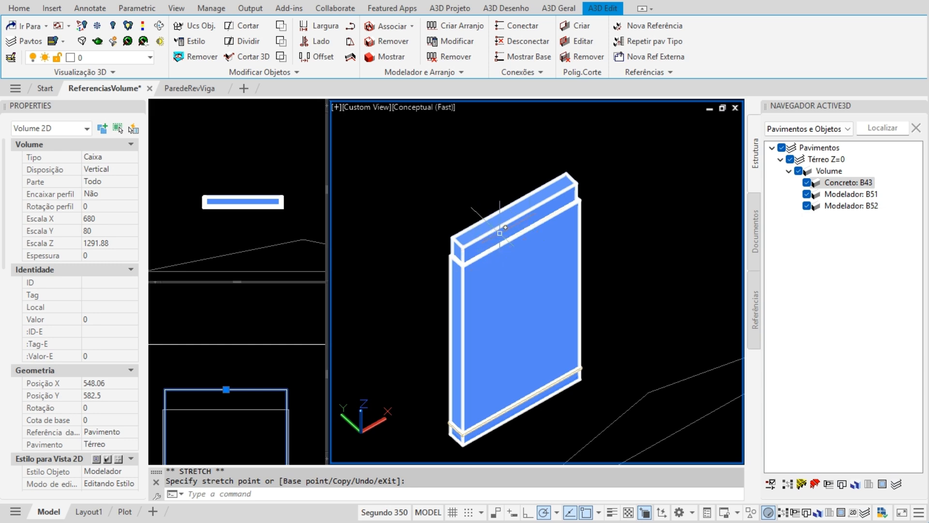
# - Pull the top edge back down in two passes so the Z scale ends at 1210.03
pyautogui.click(208, 389)
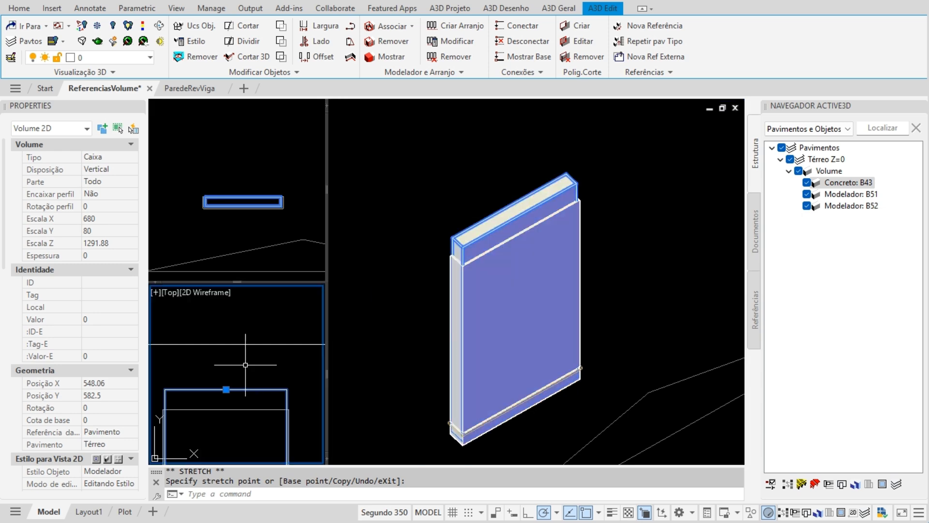
pyautogui.click(226, 399)
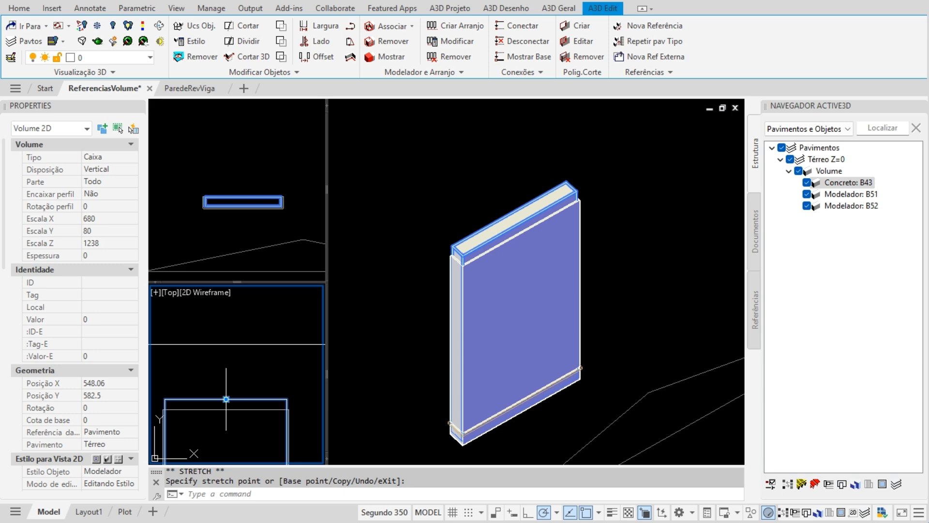
pyautogui.scroll(4, 212, 418)
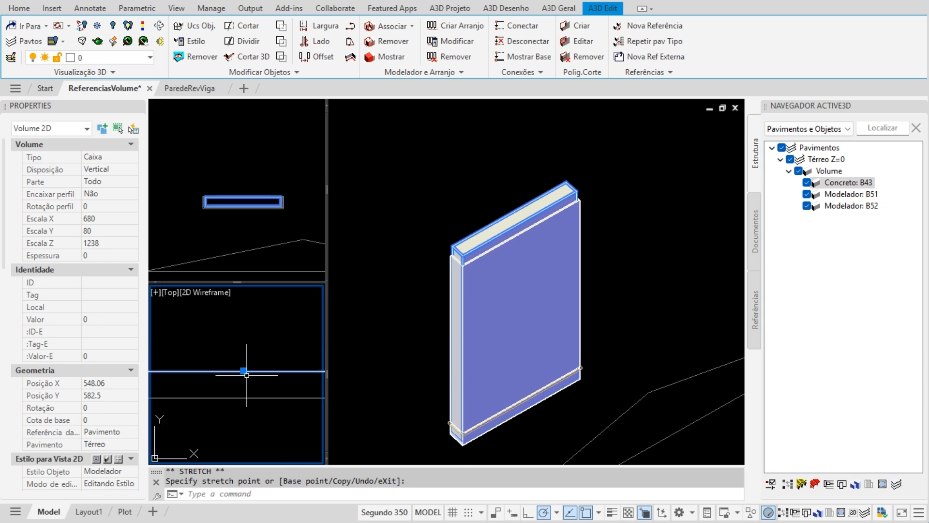
pyautogui.click(244, 371)
pyautogui.click(243, 394)
pyautogui.scroll(-2, 252, 342)
pyautogui.scroll(-4, 252, 342)
pyautogui.press('Escape')
pyautogui.click(420, 447)
pyautogui.scroll(5, 421, 387)
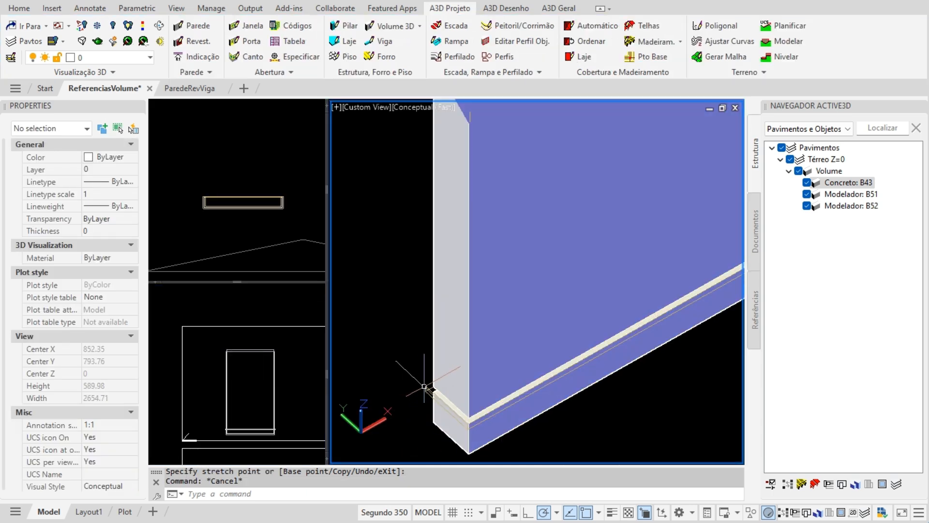
# - Select the thin 720×110 base volume and frame the hatched section in the plan view
pyautogui.click(422, 387)
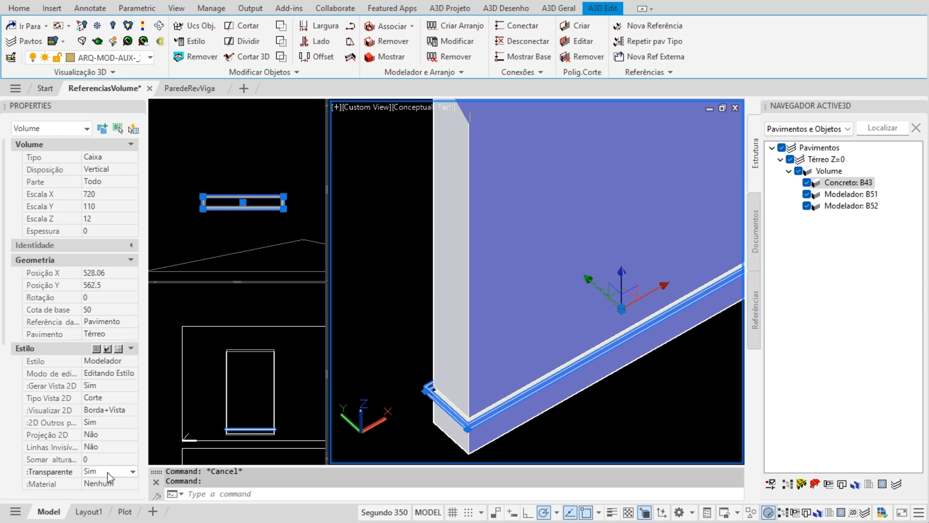
pyautogui.click(251, 363)
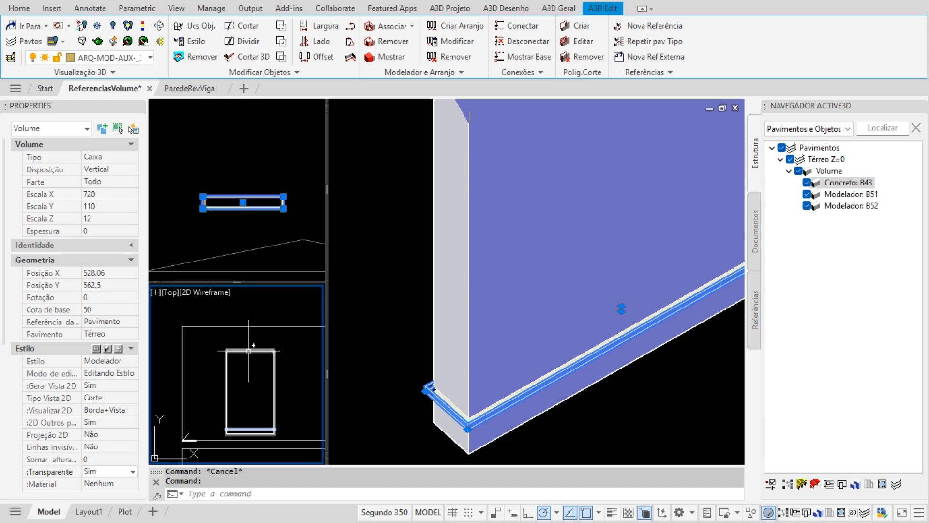
pyautogui.scroll(-3, 244, 354)
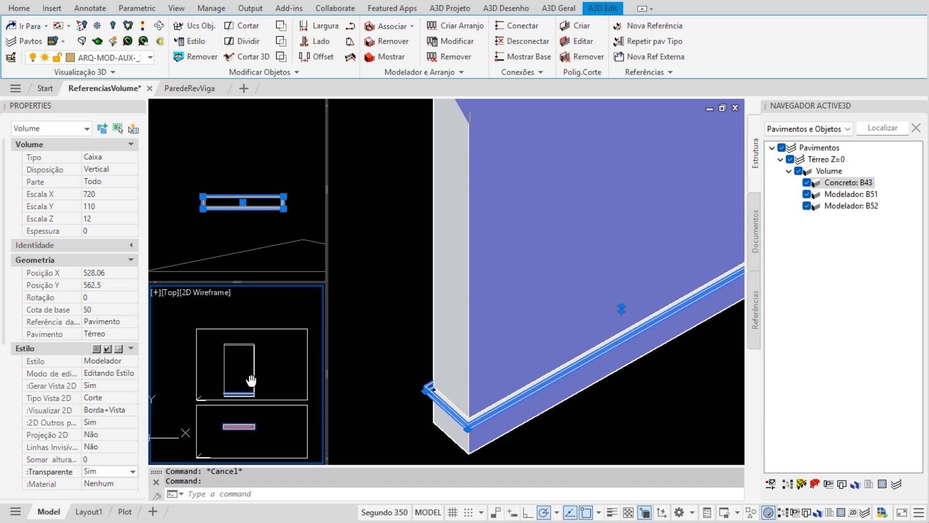
pyautogui.scroll(2, 229, 353)
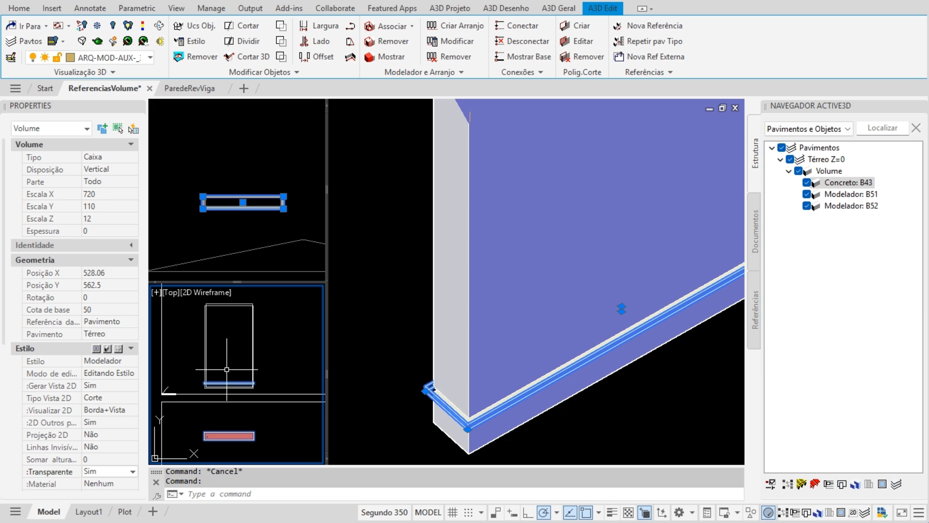
pyautogui.scroll(5, 211, 421)
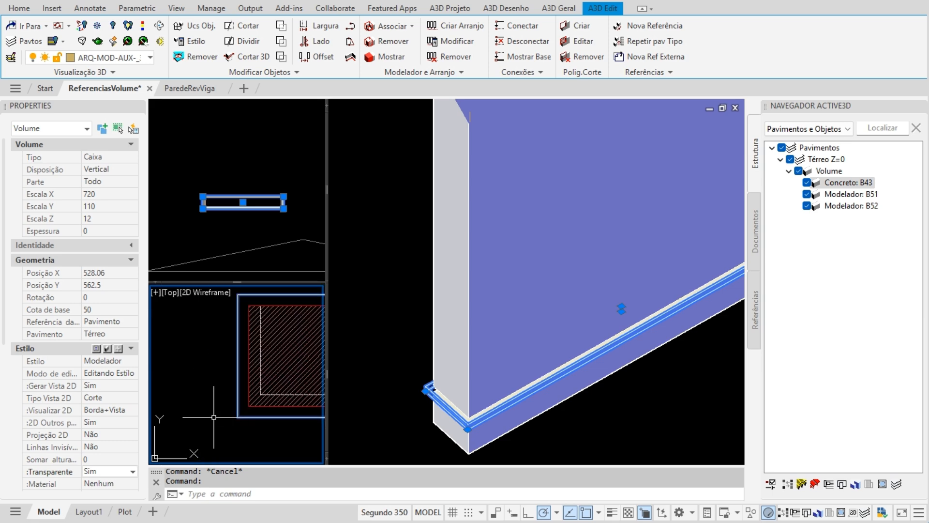
pyautogui.moveTo(241, 389); pyautogui.dragTo(225, 427, button='middle')
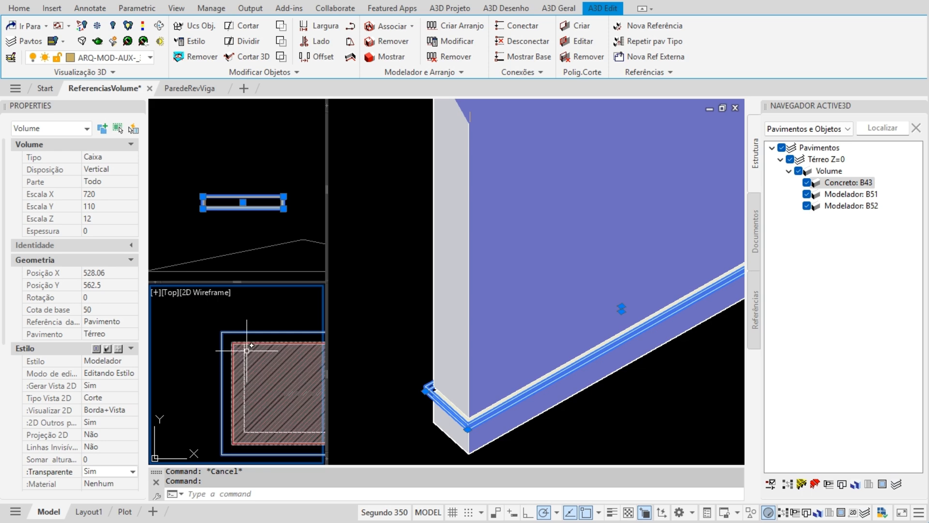
pyautogui.scroll(-3, 201, 430)
pyautogui.scroll(-2, 200, 430)
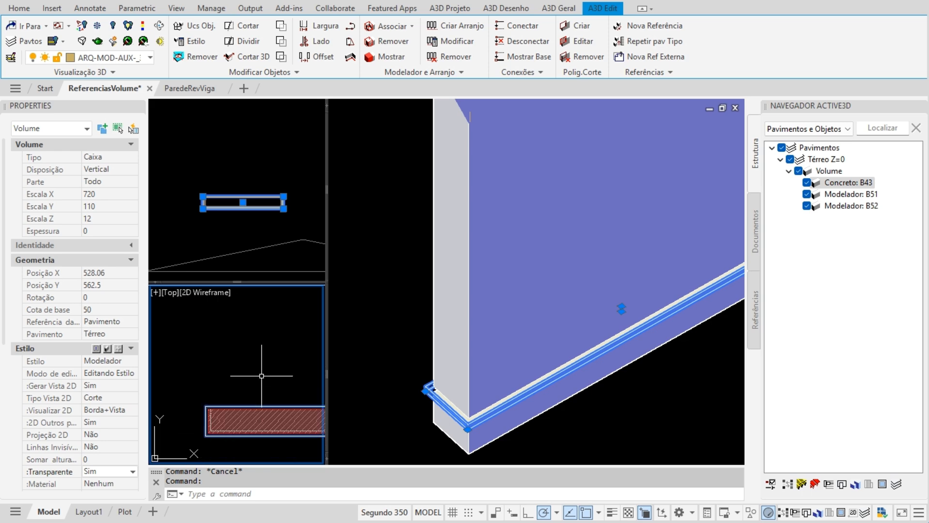
# - Change its Gerar Vista 2D from Sim to Não and deselect it
pyautogui.doubleClick(123, 389)
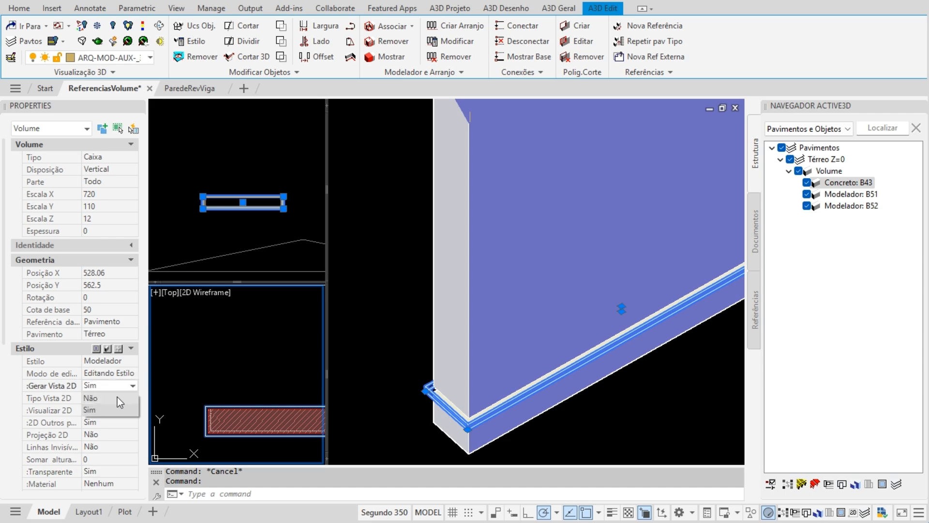
pyautogui.click(117, 397)
pyautogui.press('Escape')
pyautogui.scroll(-5, 245, 375)
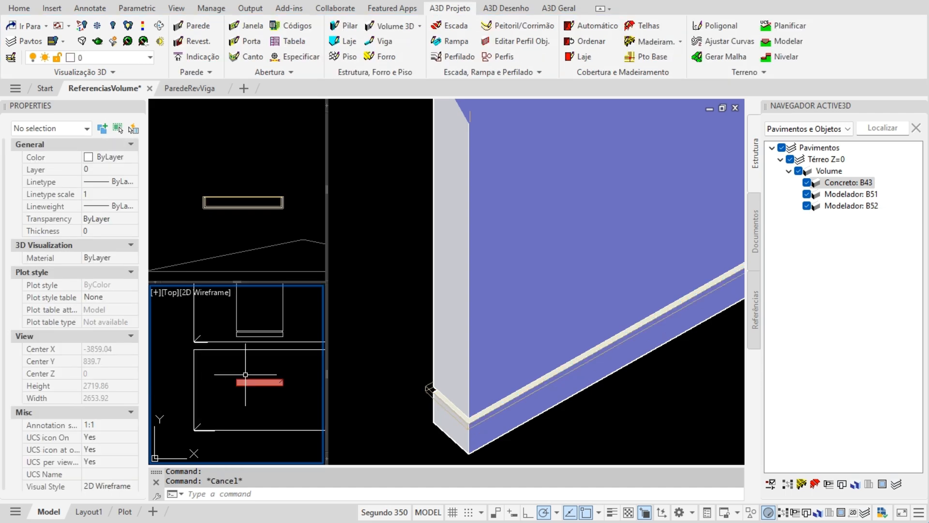
pyautogui.scroll(-2, 243, 391)
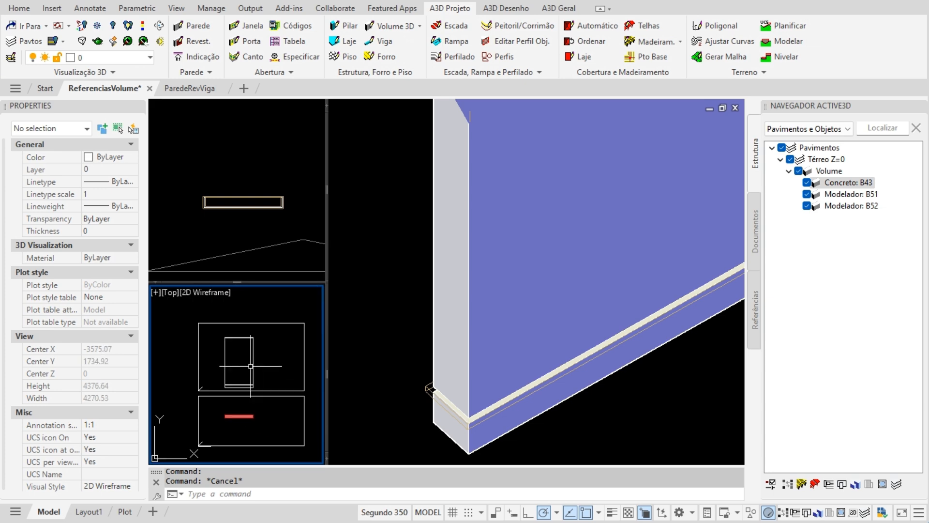
pyautogui.click(402, 389)
pyautogui.scroll(-3, 402, 389)
pyautogui.moveTo(468, 324); pyautogui.dragTo(463, 354, button='middle')
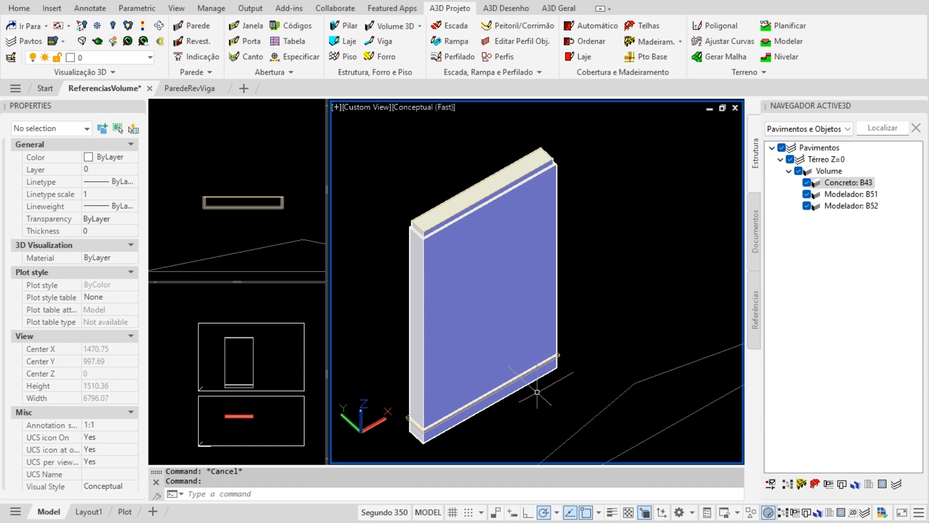
pyautogui.moveTo(532, 384); pyautogui.dragTo(505, 382, button='middle')
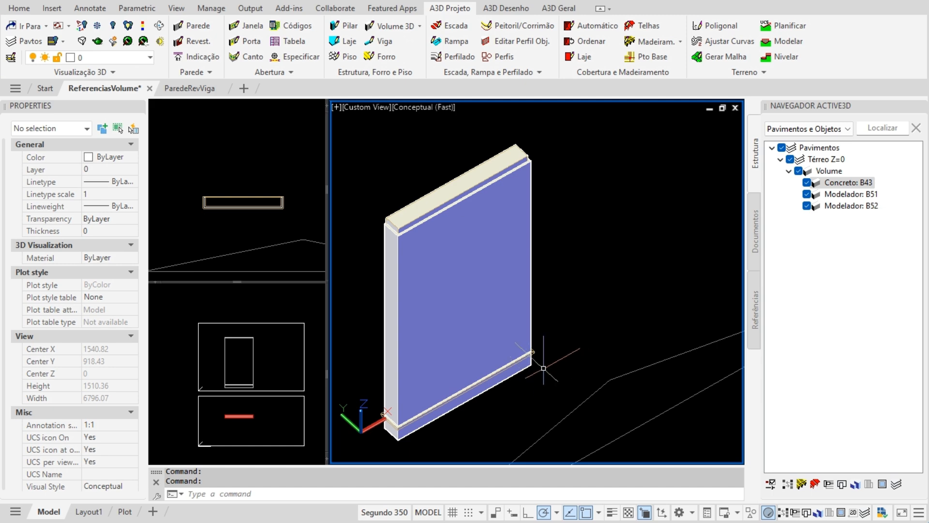
pyautogui.scroll(5, 537, 363)
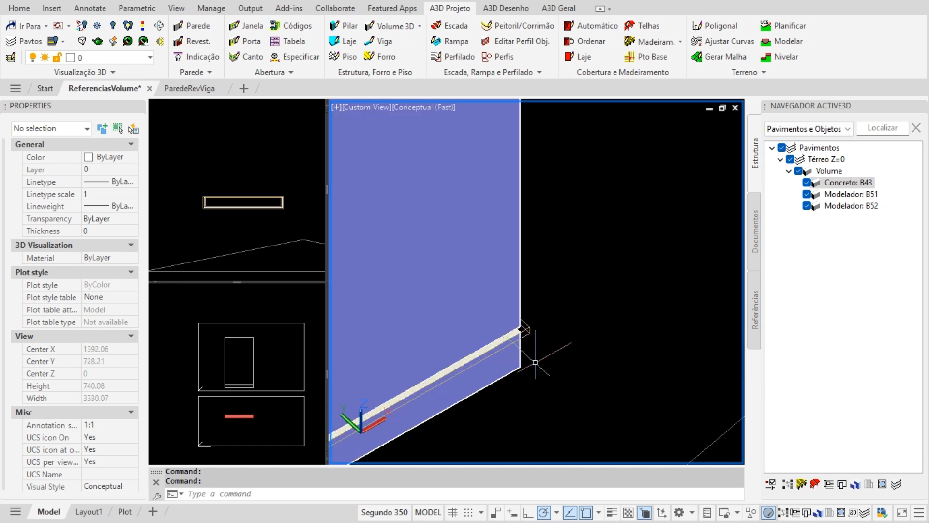
pyautogui.scroll(-6, 586, 338)
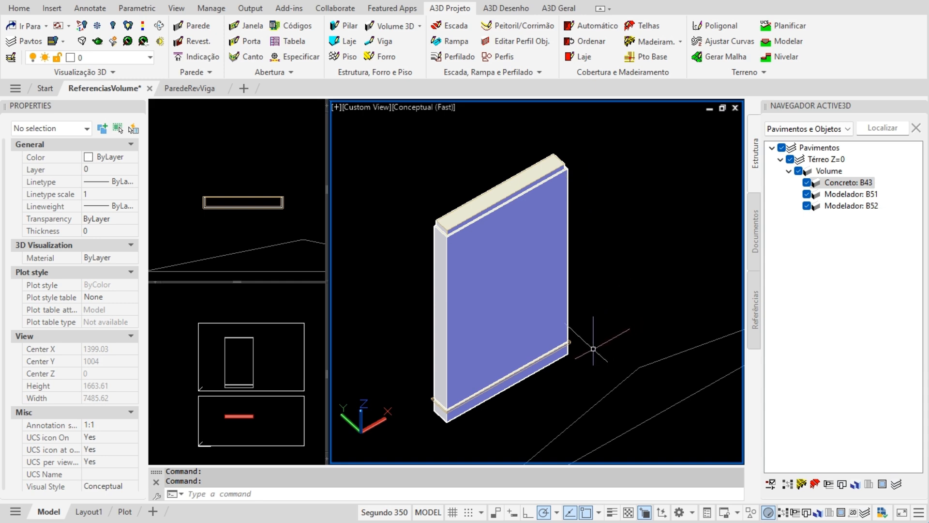
pyautogui.scroll(3, 585, 348)
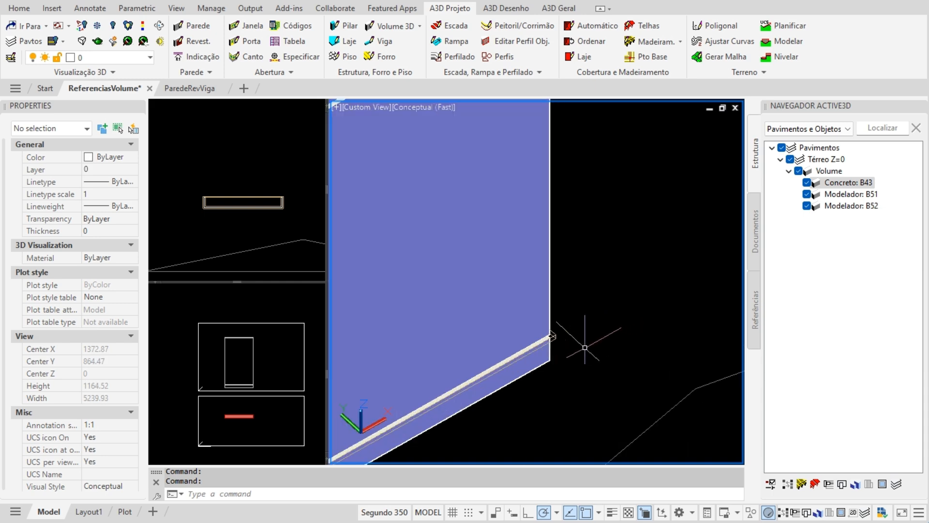
# - Select the thin volume along the wall's base and start Nova Referência to repeat it
pyautogui.click(557, 334)
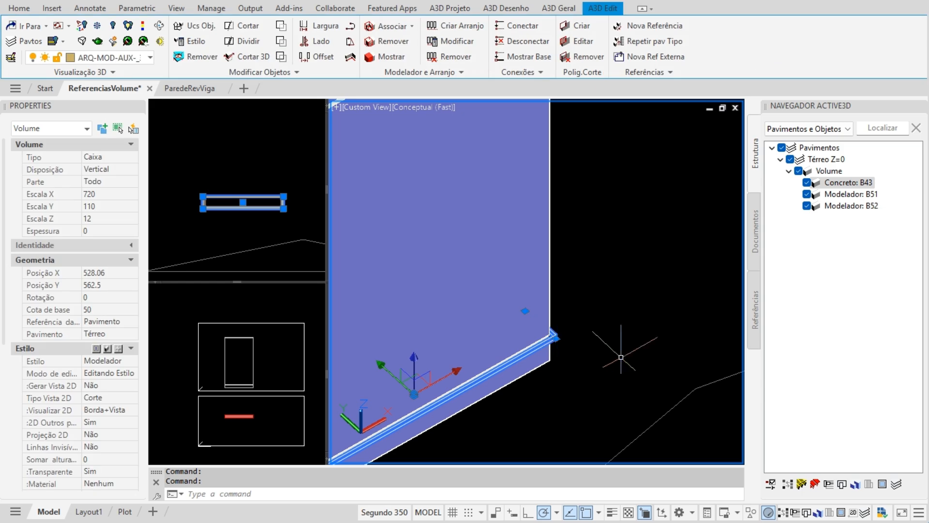
pyautogui.scroll(-3, 611, 349)
pyautogui.scroll(2, 609, 363)
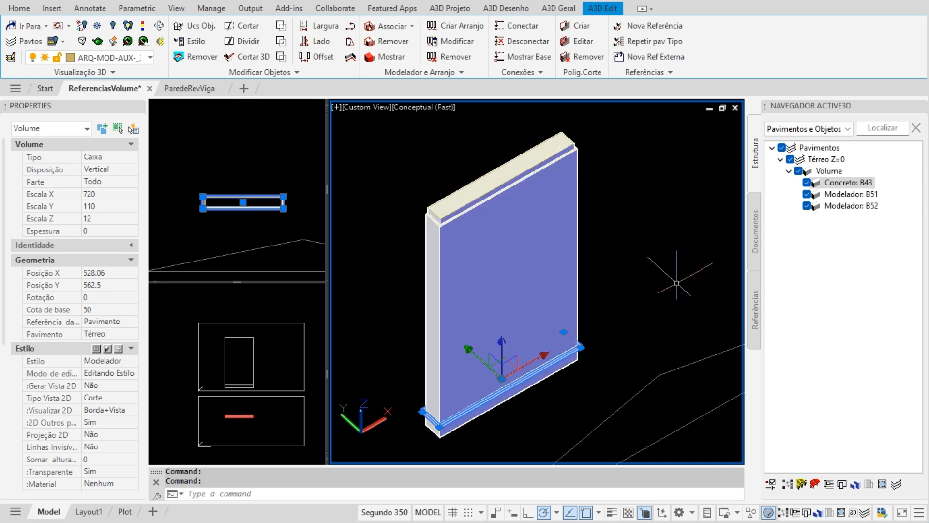
pyautogui.moveTo(681, 273); pyautogui.dragTo(666, 276, button='middle')
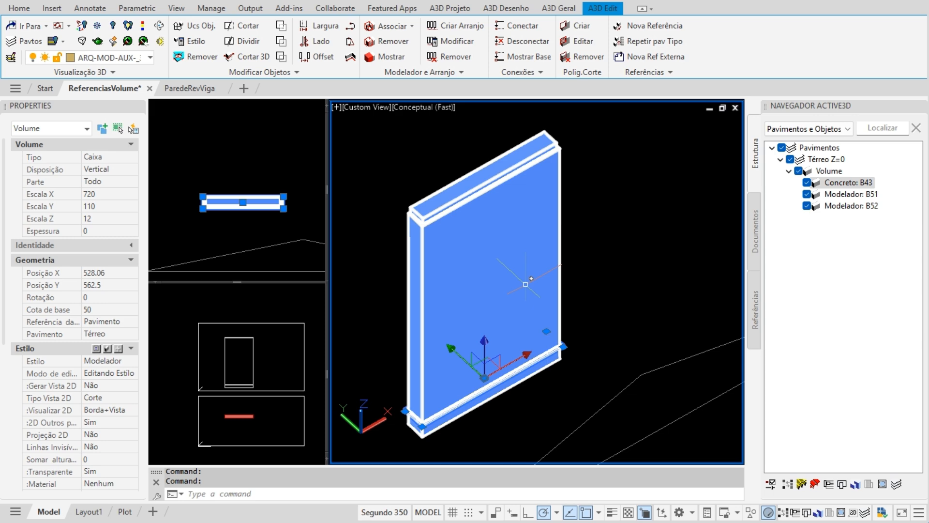
pyautogui.click(652, 24)
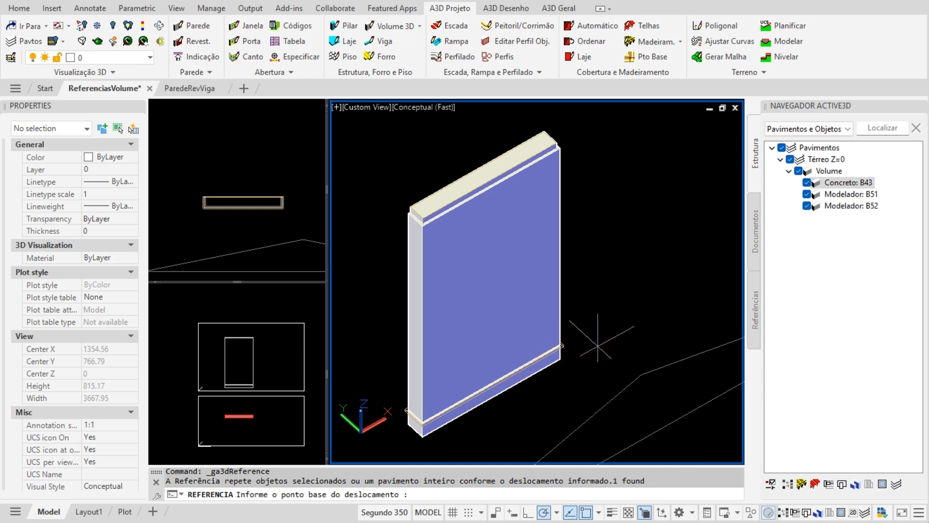
# - Pick a base point and place a reference copy of the base band 60 units higher
pyautogui.click(597, 332)
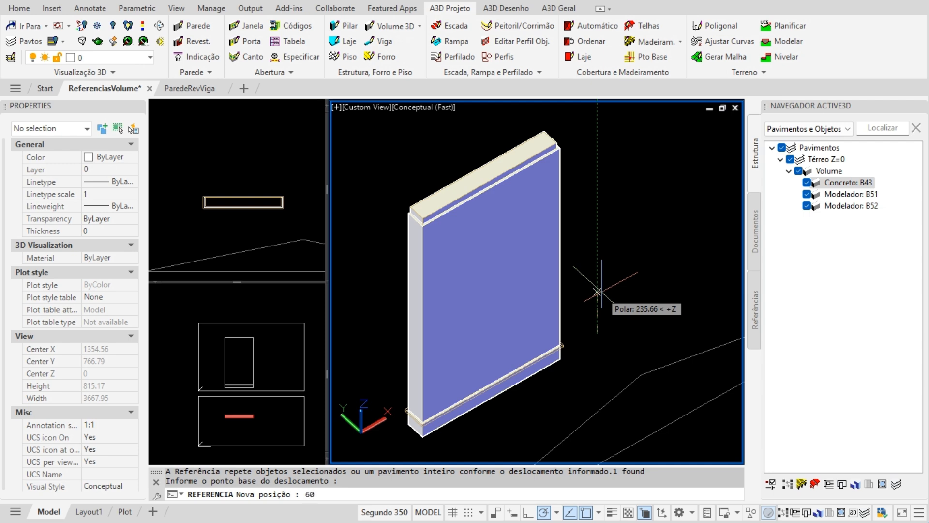
pyautogui.press('Return')
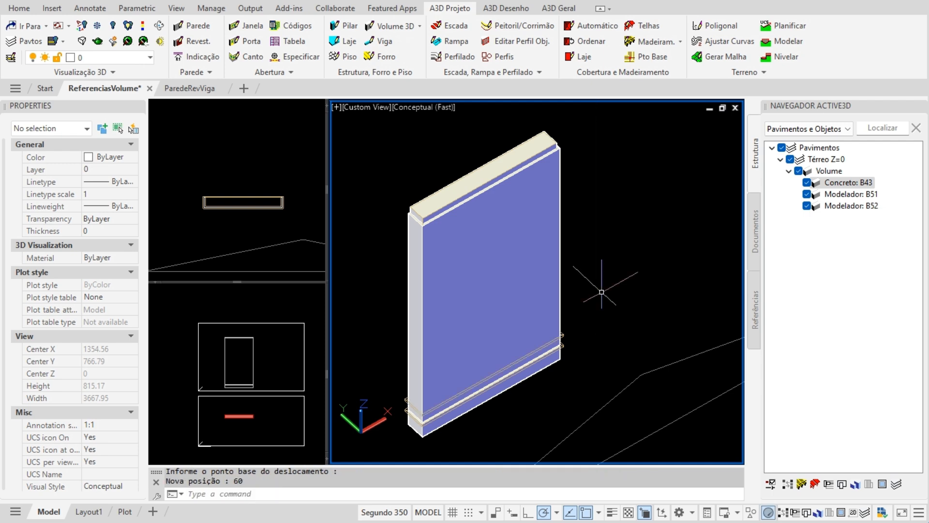
pyautogui.scroll(2, 580, 365)
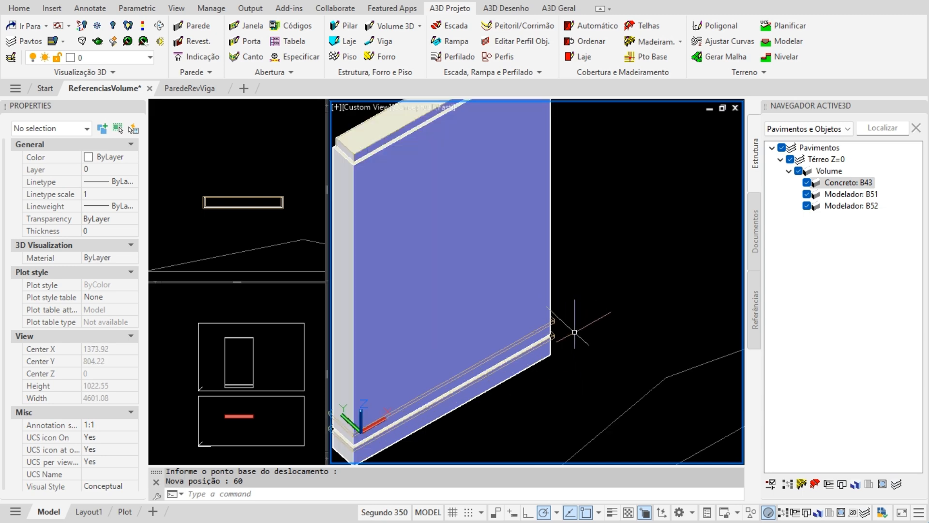
pyautogui.scroll(2, 557, 321)
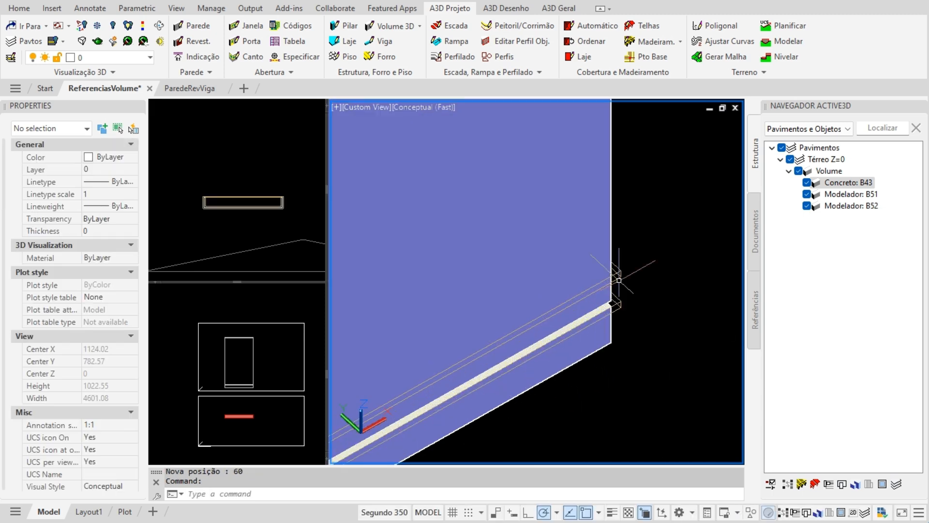
pyautogui.scroll(-3, 619, 270)
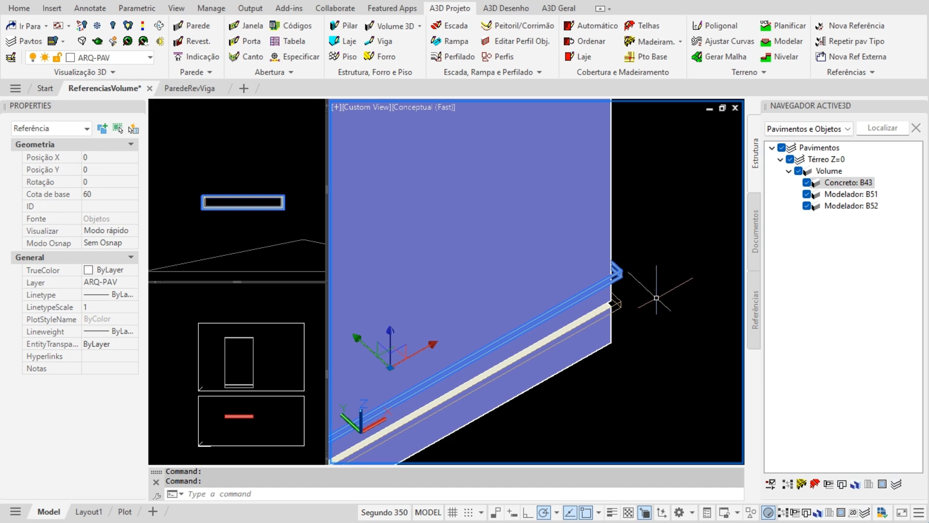
# - Set the new reference's Visualizar display mode to Modo completo in Properties
pyautogui.click(129, 233)
pyautogui.click(129, 233)
pyautogui.click(121, 266)
pyautogui.press('Escape')
# - Check the lower beam and raised band, then orbit to inspect the wall's end face
pyautogui.scroll(4, 644, 276)
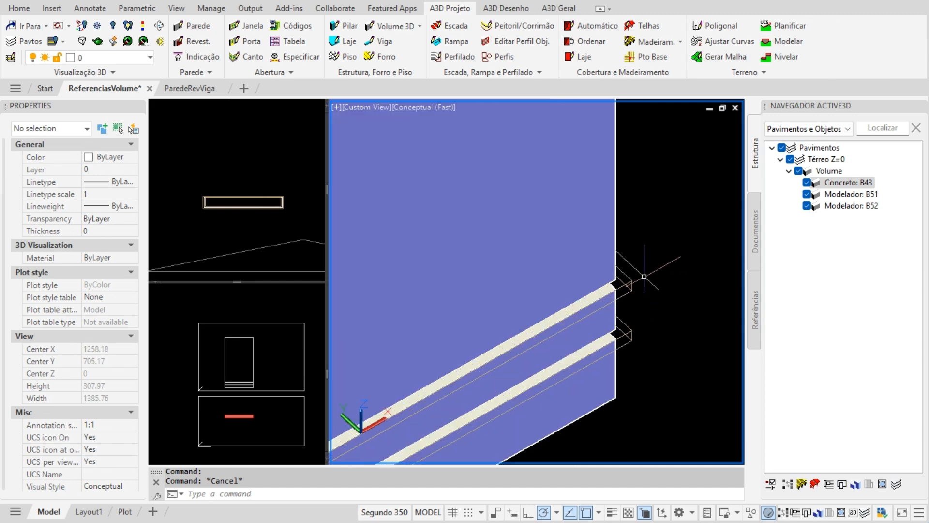
pyautogui.scroll(-4, 644, 277)
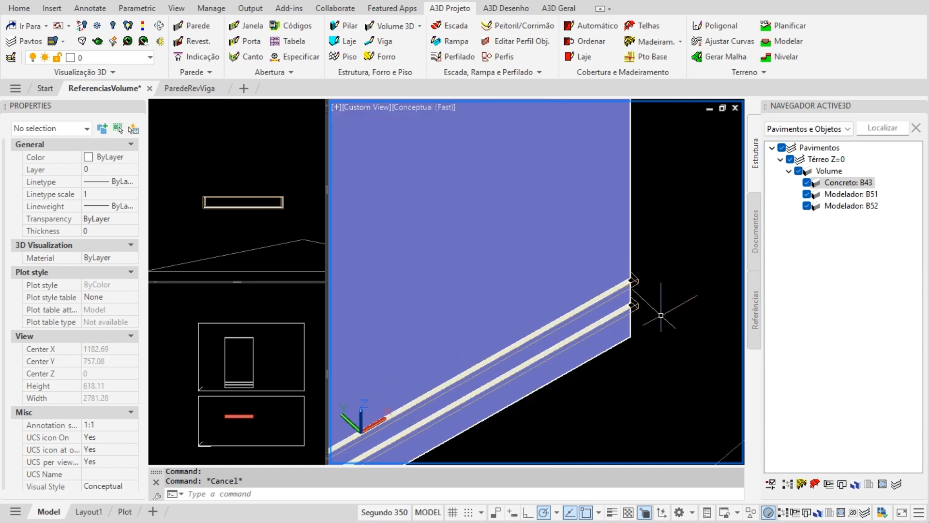
pyautogui.click(636, 304)
pyautogui.press('Escape')
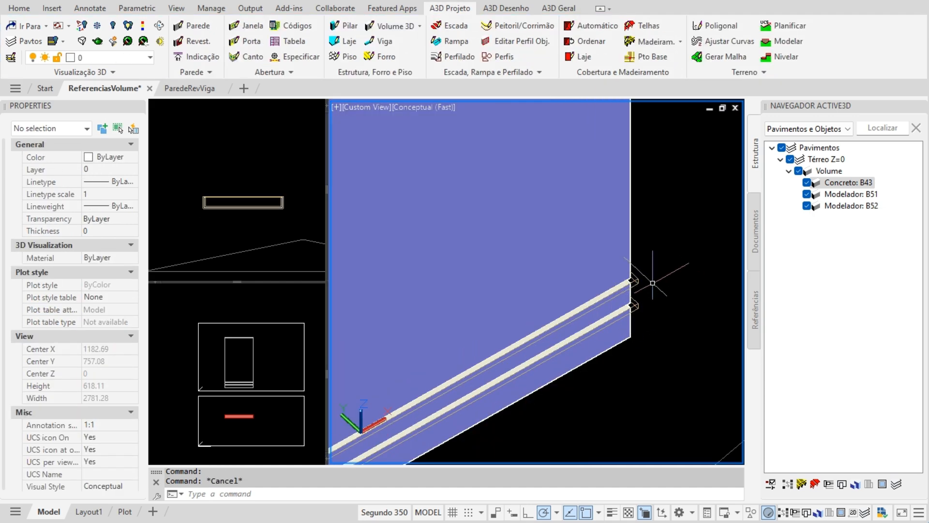
pyautogui.click(635, 280)
pyautogui.press('Escape')
pyautogui.keyDown('shift'); pyautogui.moveTo(672, 270); pyautogui.dragTo(537, 301, button='middle'); pyautogui.keyUp('shift')
pyautogui.scroll(10, 516, 322)
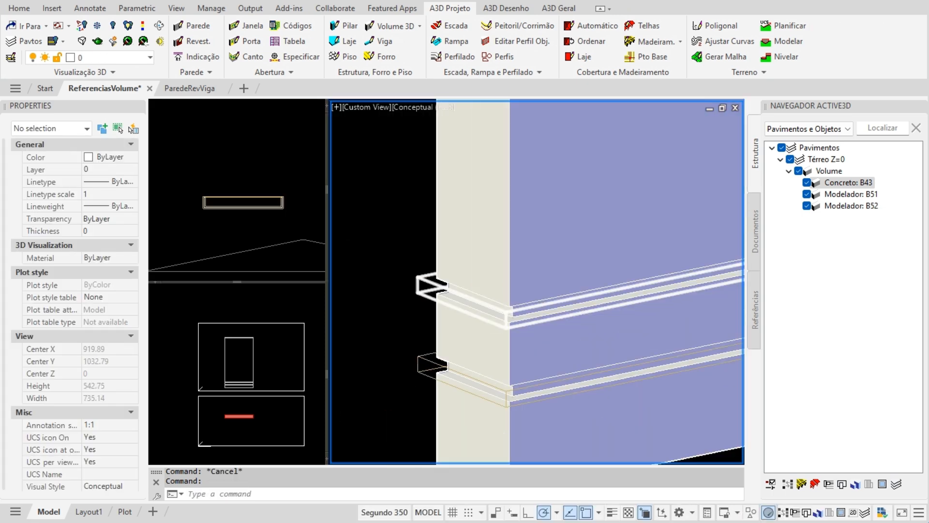
pyautogui.scroll(-10, 385, 309)
pyautogui.keyDown('shift'); pyautogui.moveTo(495, 309); pyautogui.dragTo(502, 327, button='middle'); pyautogui.keyUp('shift')
pyautogui.scroll(3, 544, 300)
# - Copy the raised band with C and place the first copy 100 units above
pyautogui.click(542, 297)
pyautogui.write('c')
pyautogui.press('Return')
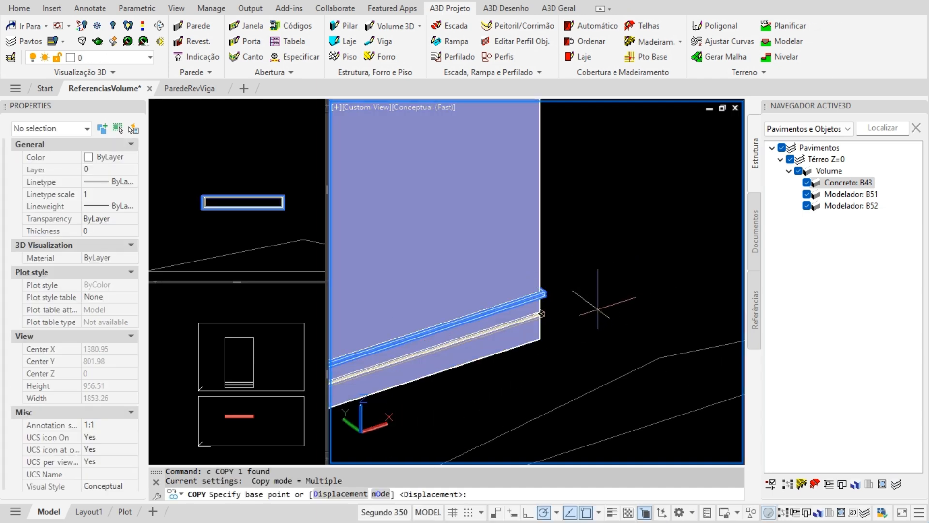
pyautogui.click(614, 303)
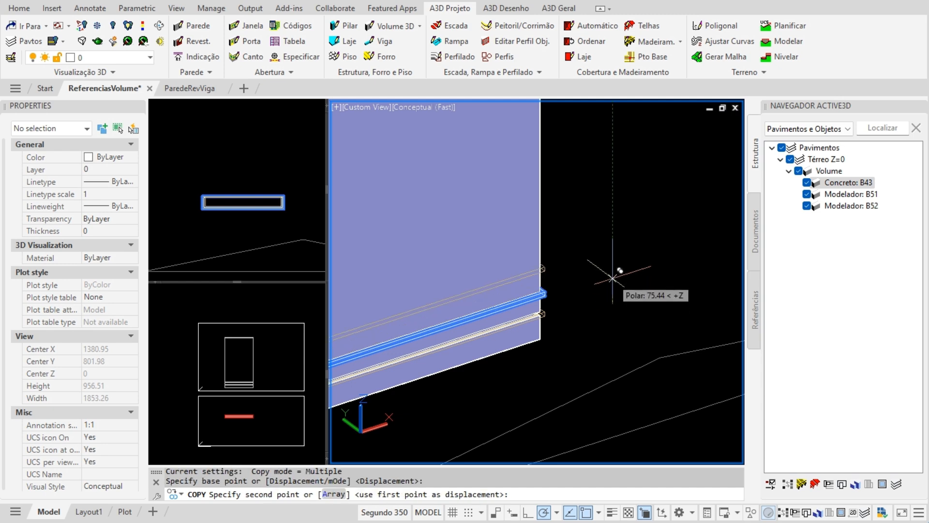
pyautogui.press('Return')
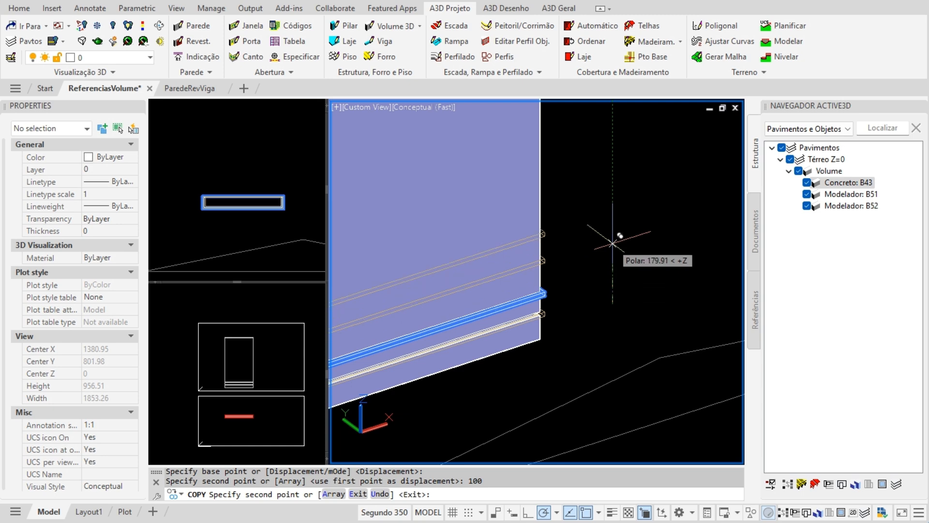
# - Place further band copies at 160, 300 and 360 units up, then end the copy
pyautogui.write('160')
pyautogui.press('Return')
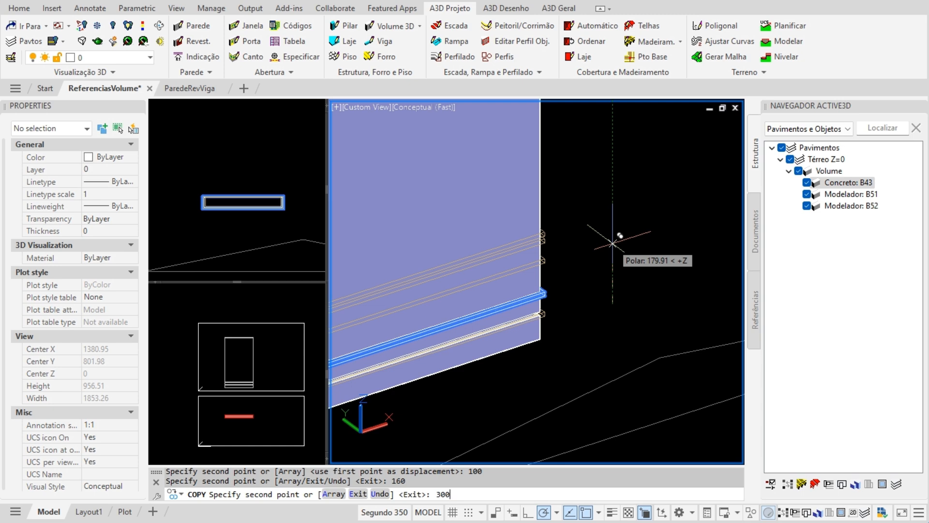
pyautogui.write('300')
pyautogui.press('Return')
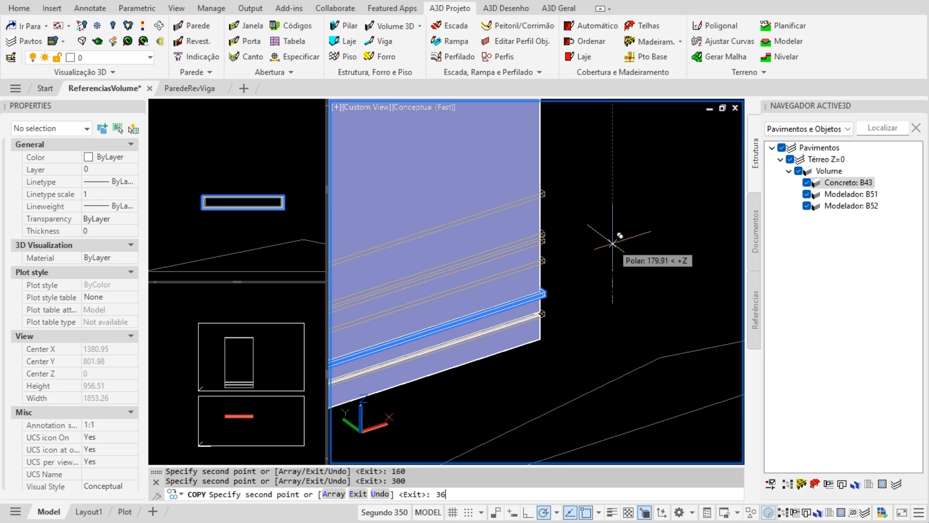
pyautogui.write('360')
pyautogui.press('Return')
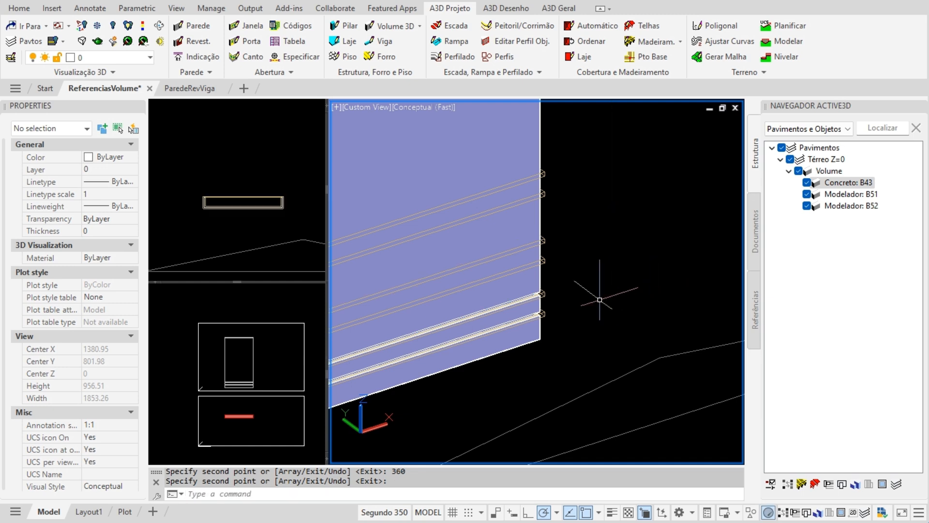
pyautogui.moveTo(613, 295); pyautogui.dragTo(721, 309, button='middle')
pyautogui.press('Return')
pyautogui.scroll(2, 678, 270)
pyautogui.scroll(-2, 678, 269)
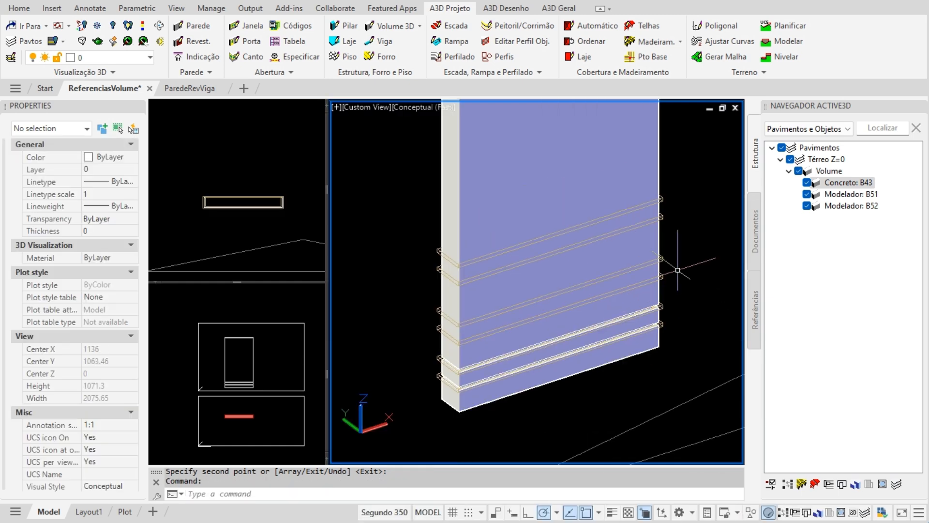
# - Show the Referências list, expand De Objetos and select the five band references
pyautogui.moveTo(677, 269); pyautogui.dragTo(649, 280, button='middle')
pyautogui.press('Escape')
pyautogui.click(757, 317)
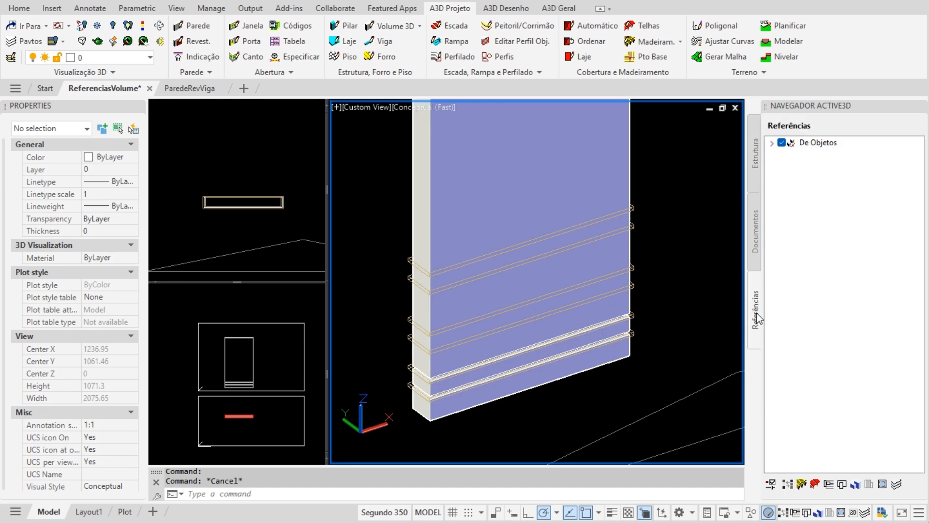
pyautogui.click(772, 144)
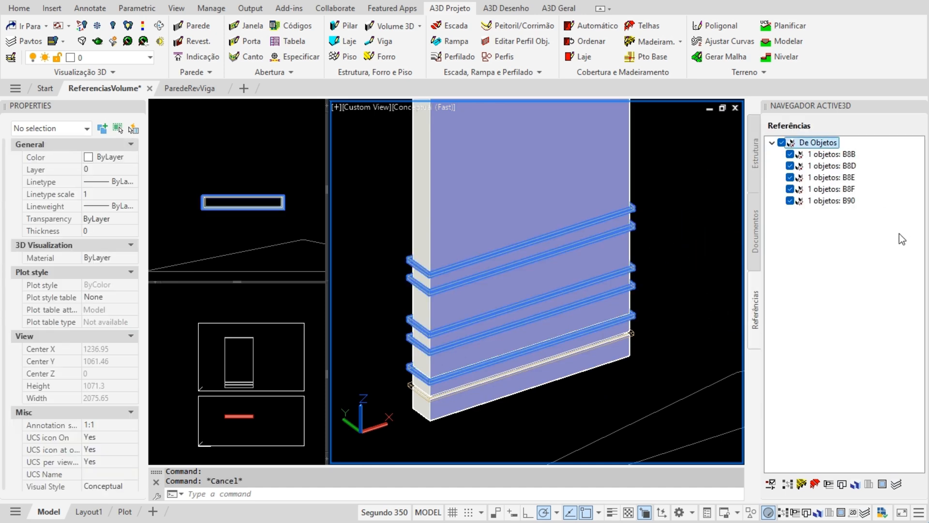
pyautogui.moveTo(875, 217); pyautogui.dragTo(810, 153)
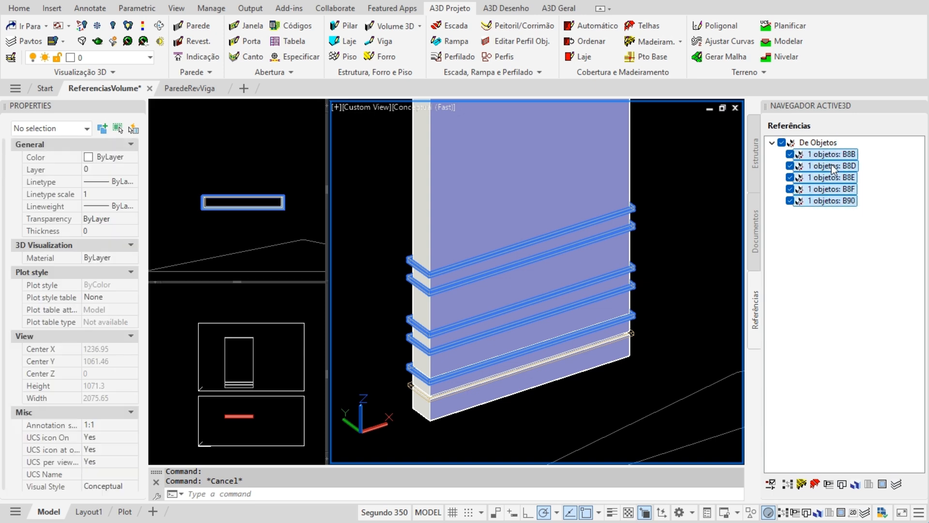
pyautogui.click(863, 238)
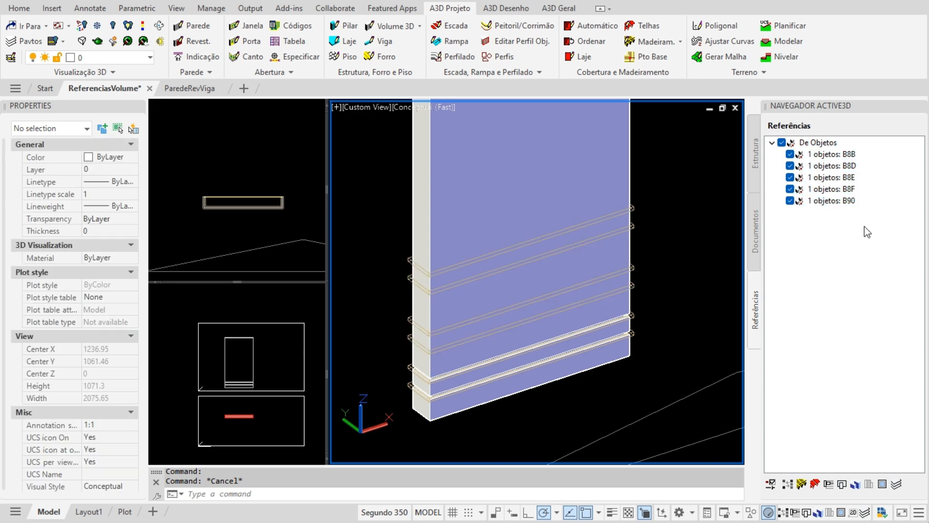
pyautogui.moveTo(864, 225); pyautogui.dragTo(810, 160)
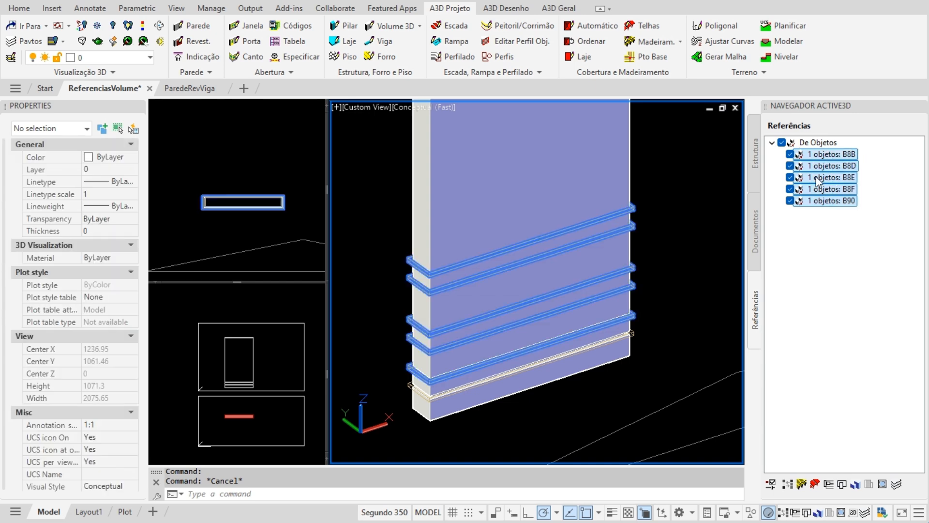
# - Set Visualizar to Modo completo for all five selected band references via Propriedades
pyautogui.rightClick(818, 177)
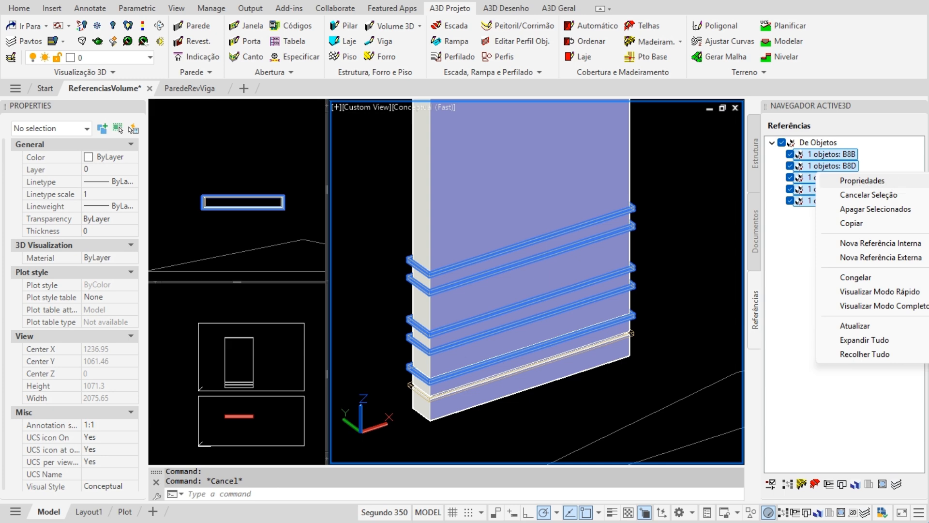
pyautogui.click(862, 180)
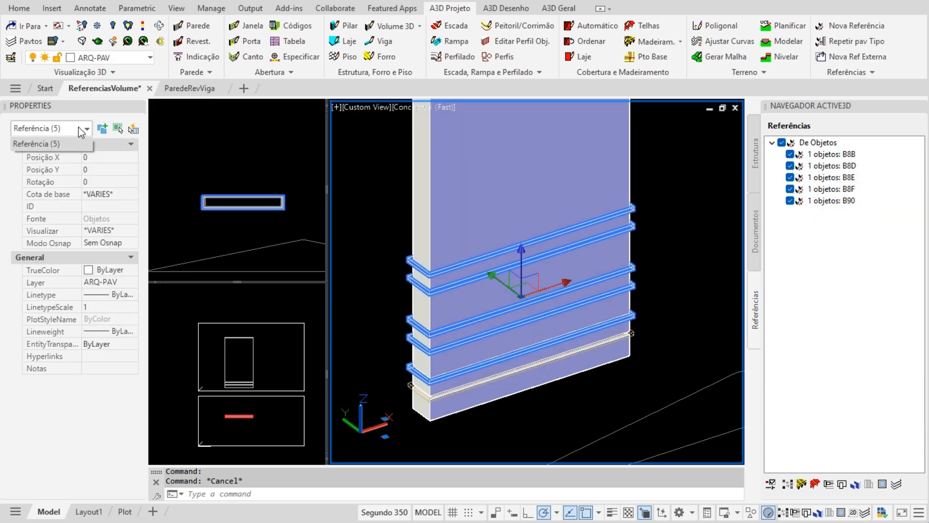
pyautogui.click(124, 231)
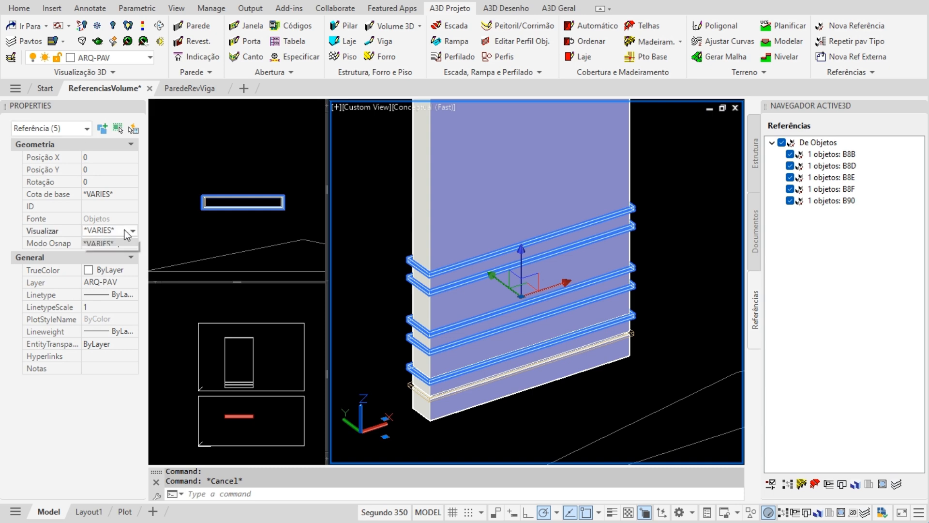
pyautogui.click(124, 230)
pyautogui.click(118, 266)
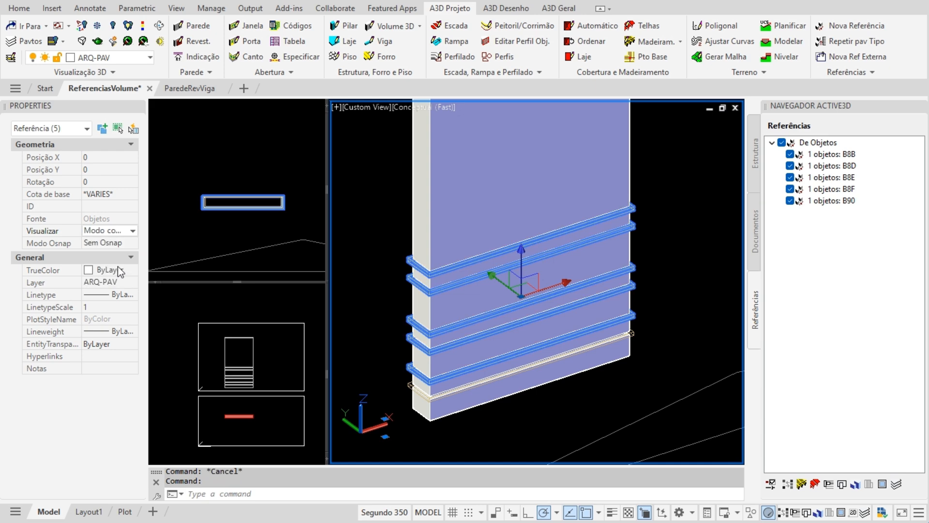
pyautogui.press('Escape')
pyautogui.moveTo(658, 344)
pyautogui.keyDown('shift'); pyautogui.mouseDown(button='middle')
pyautogui.moveTo(577, 350)
pyautogui.moveTo(658, 275)
pyautogui.moveTo(716, 264)
pyautogui.moveTo(629, 296)
pyautogui.moveTo(601, 351)
pyautogui.moveTo(578, 350)
pyautogui.moveTo(611, 367)
pyautogui.mouseUp(button='middle'); pyautogui.keyUp('shift')
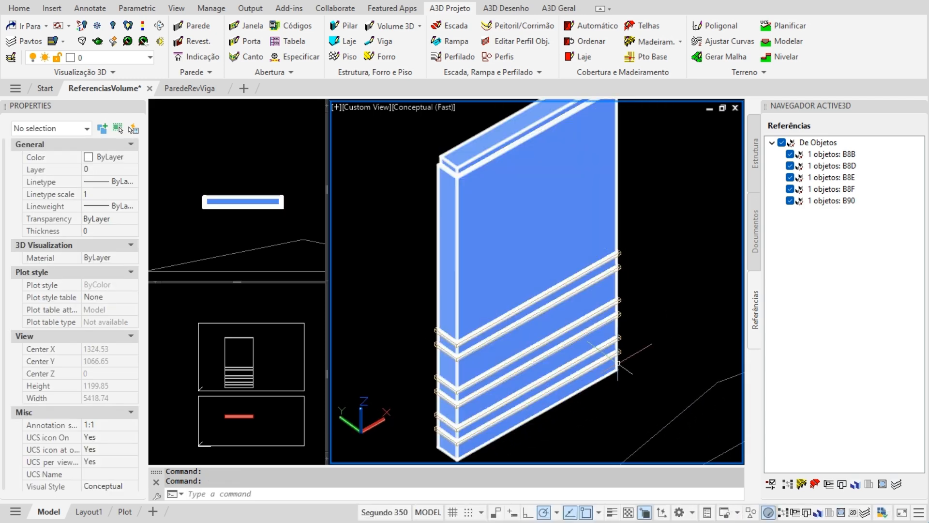
# - Switch off the ARQ-MOD-AUX-_3D layer and orbit to a low oblique view of the wall
pyautogui.click(136, 57)
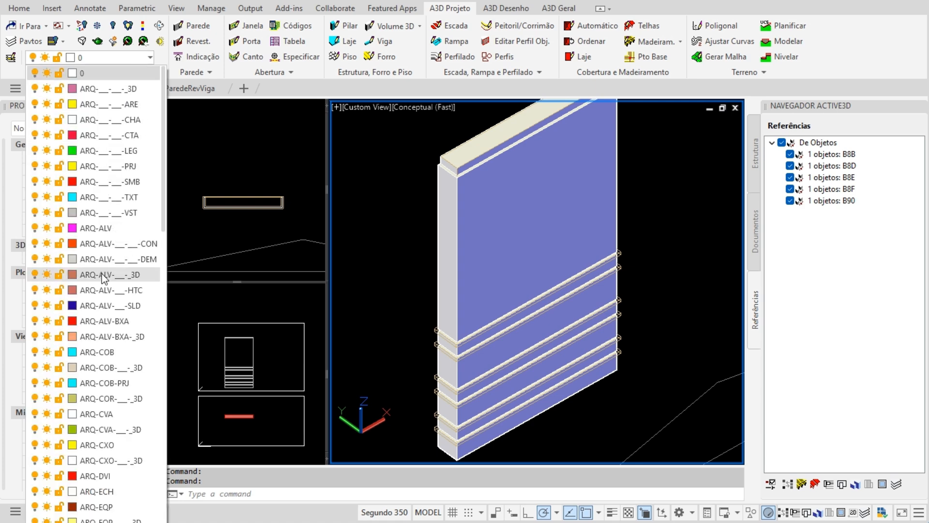
pyautogui.scroll(-3, 103, 274)
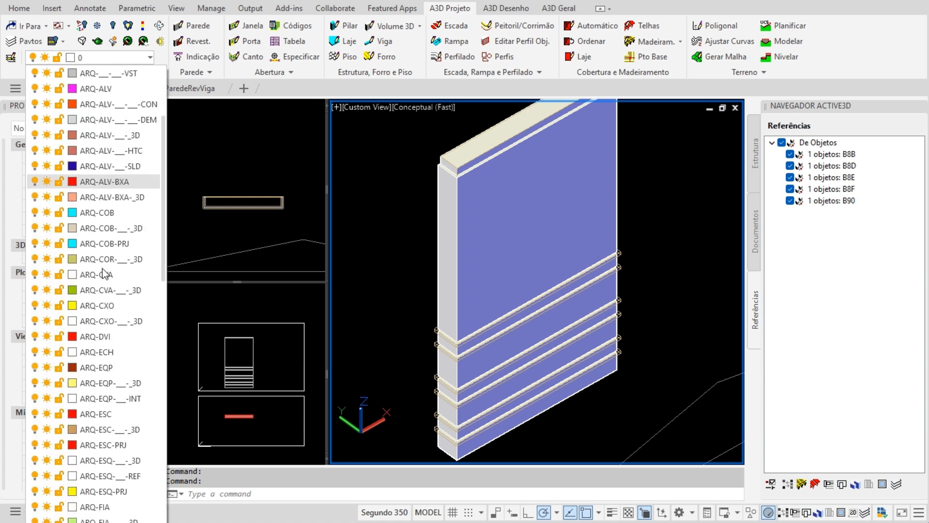
pyautogui.scroll(-6, 103, 274)
pyautogui.scroll(-2, 103, 274)
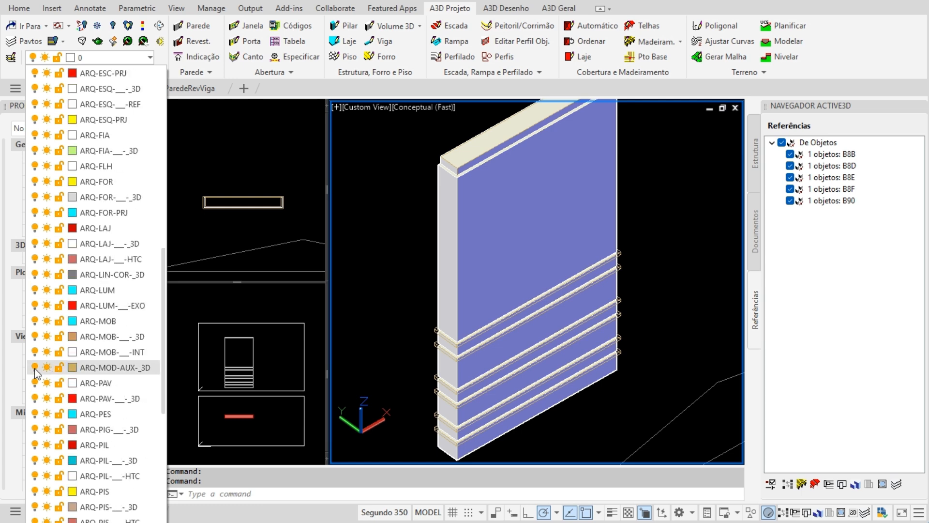
pyautogui.click(34, 369)
pyautogui.click(568, 402)
pyautogui.scroll(-2, 568, 401)
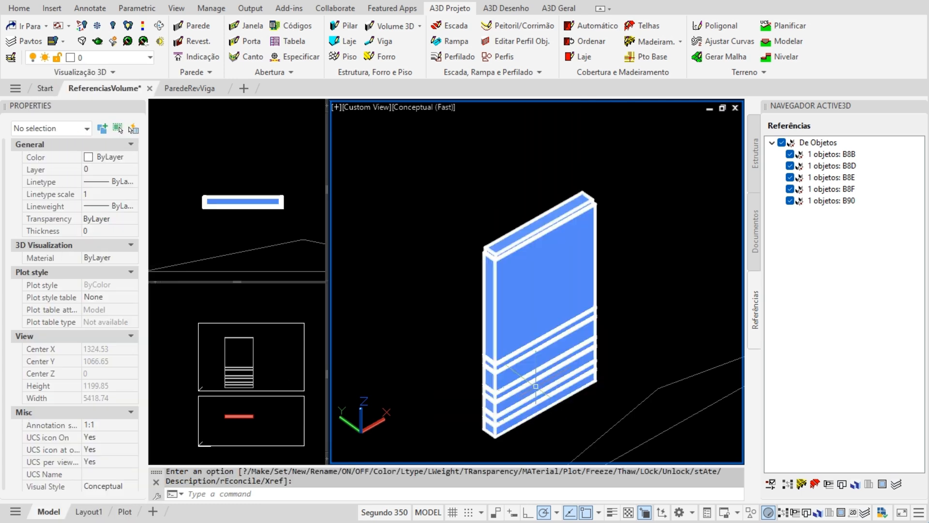
pyautogui.scroll(3, 534, 382)
pyautogui.keyDown('shift'); pyautogui.moveTo(533, 382); pyautogui.dragTo(494, 363, button='middle'); pyautogui.keyUp('shift')
pyautogui.moveTo(552, 335); pyautogui.dragTo(548, 329, button='middle')
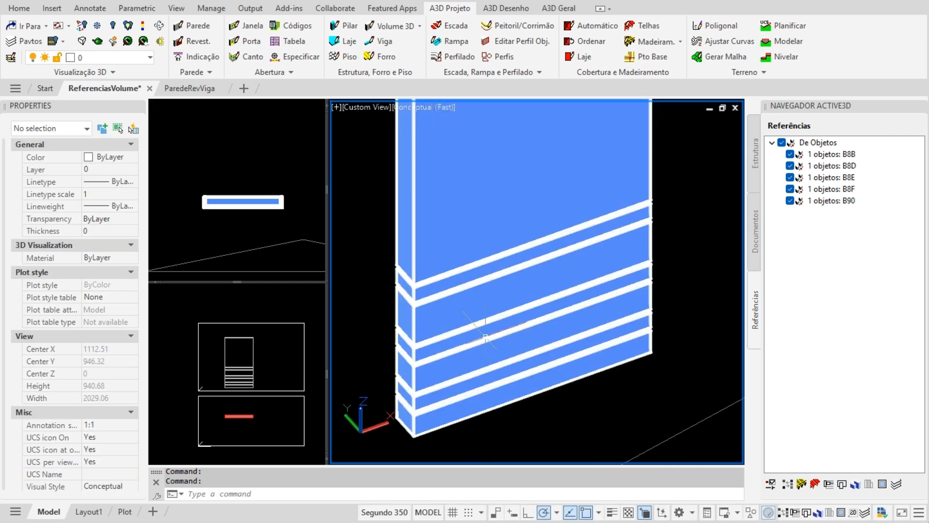
pyautogui.keyDown('shift'); pyautogui.moveTo(487, 339); pyautogui.dragTo(492, 342, button='middle'); pyautogui.keyUp('shift')
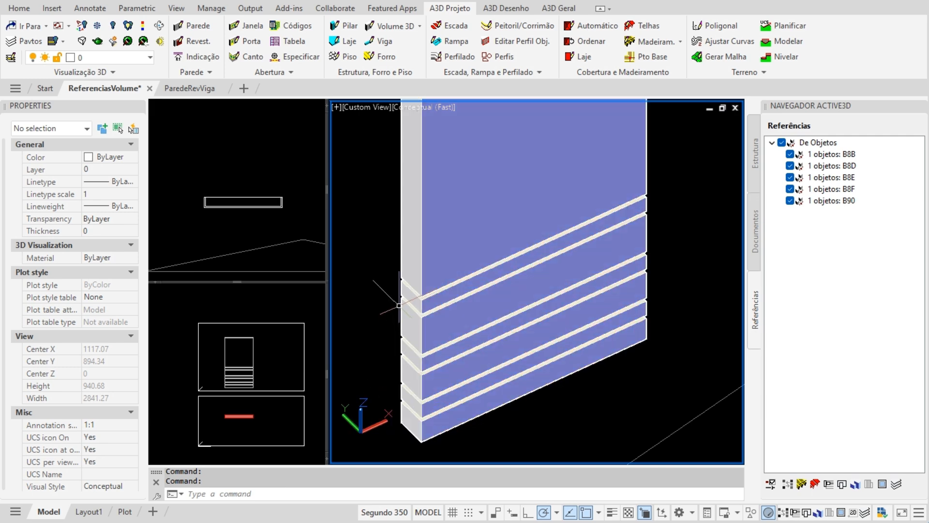
# - Turn the ARQ-MOD-AUX-_3D layer back on and select the lowest auxiliary profile rail
pyautogui.click(149, 57)
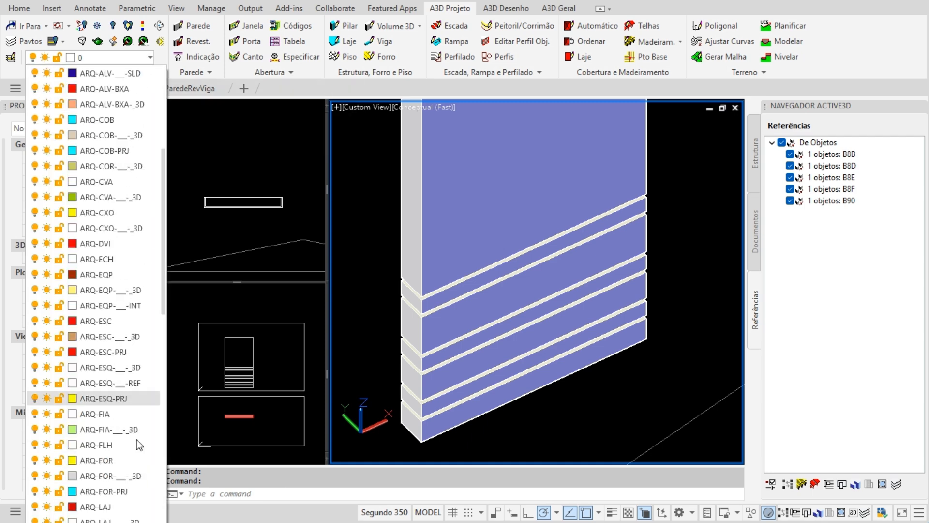
pyautogui.scroll(-3, 136, 439)
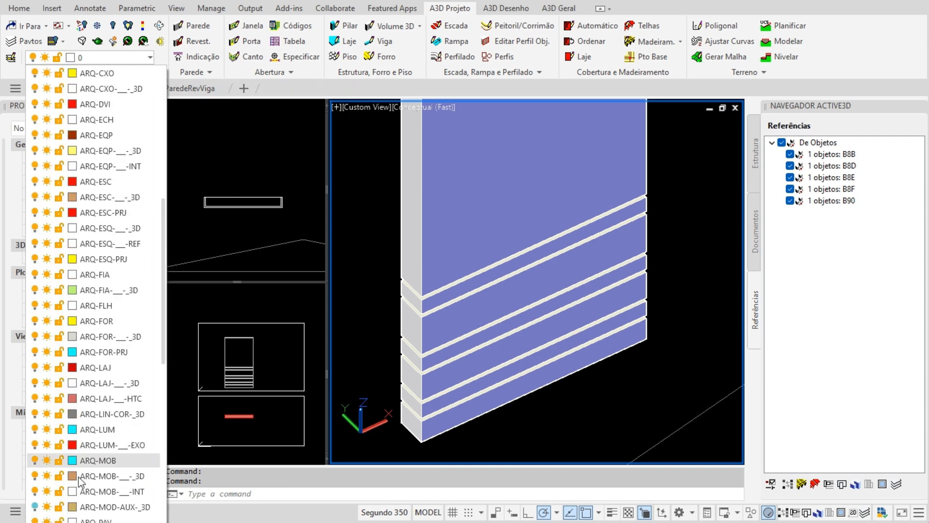
pyautogui.click(35, 507)
pyautogui.click(487, 432)
pyautogui.press('Escape')
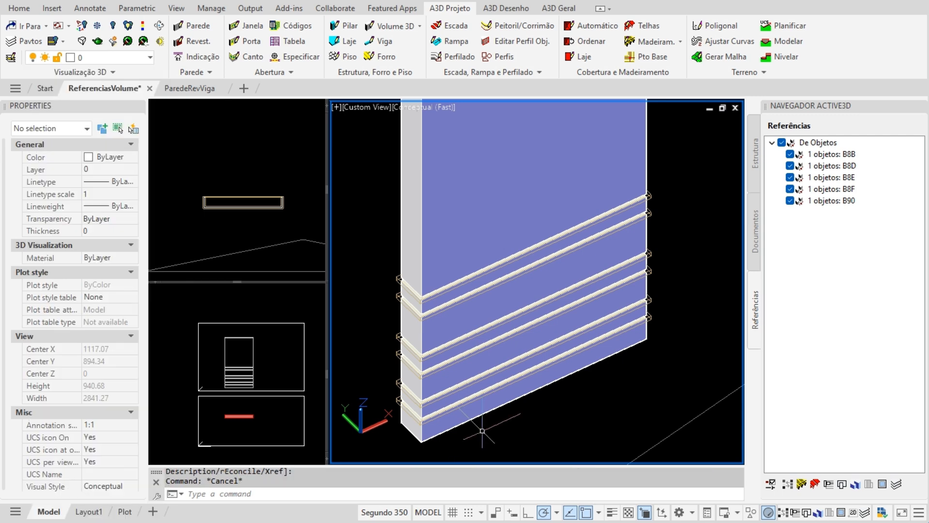
pyautogui.click(397, 401)
# - Stretch the lowest rail's corner grip, shortening its X scale from 720 to 673.76
pyautogui.scroll(5, 362, 359)
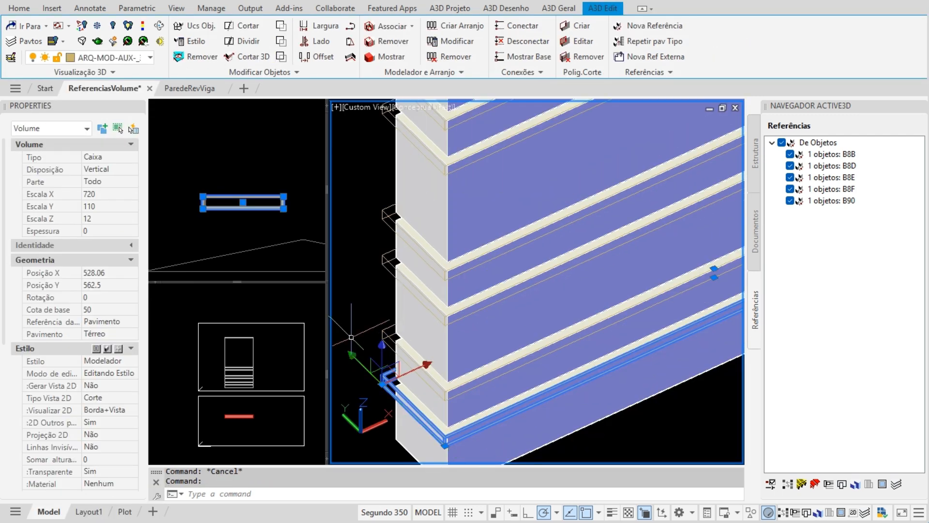
pyautogui.scroll(2, 362, 359)
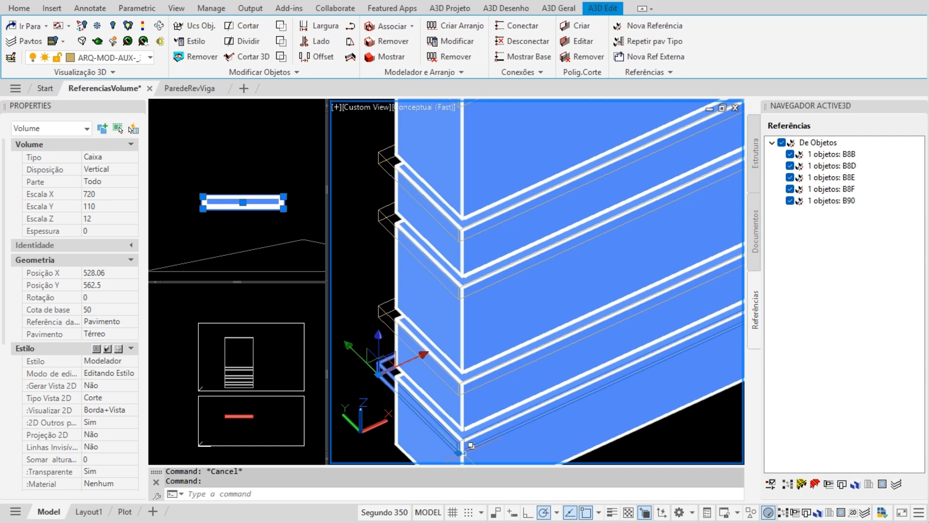
pyautogui.click(458, 453)
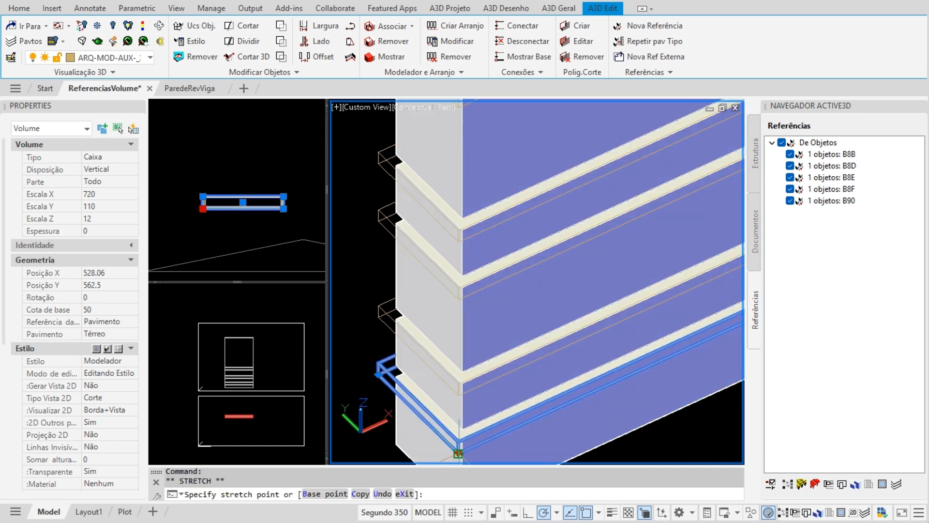
pyautogui.click(508, 430)
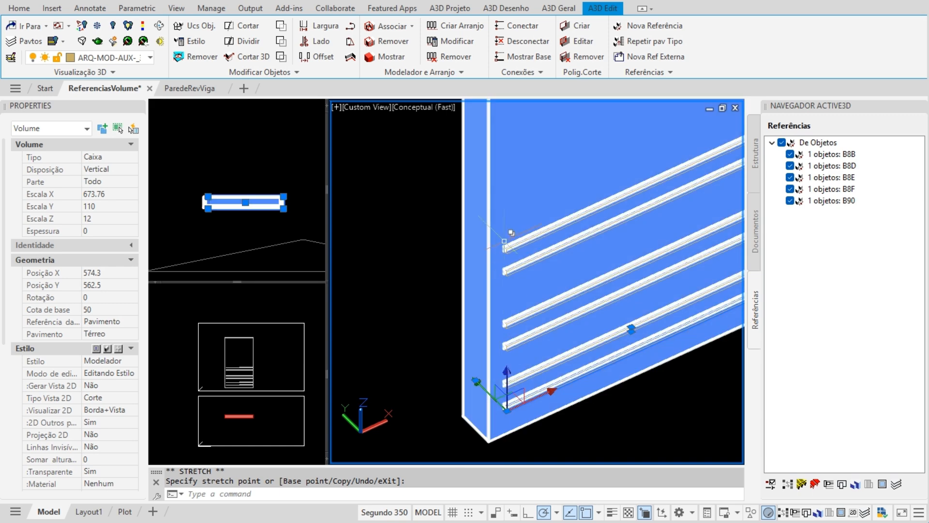
pyautogui.scroll(-3, 510, 232)
pyautogui.scroll(6, 516, 373)
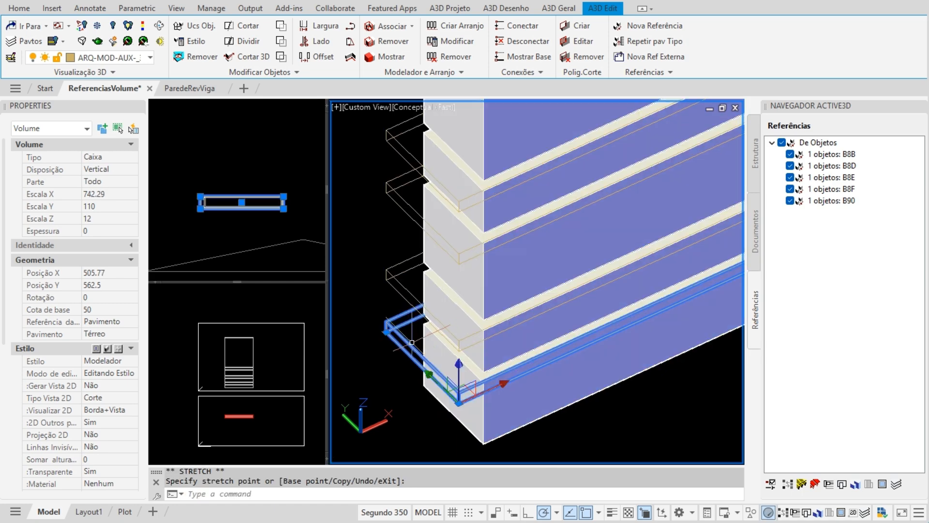
pyautogui.press('Escape')
pyautogui.press('Escape')
pyautogui.moveTo(469, 374)
pyautogui.keyDown('shift'); pyautogui.mouseDown(button='middle')
pyautogui.moveTo(558, 328)
pyautogui.moveTo(534, 362)
pyautogui.mouseUp(button='middle'); pyautogui.keyUp('shift')
pyautogui.scroll(-6, 528, 377)
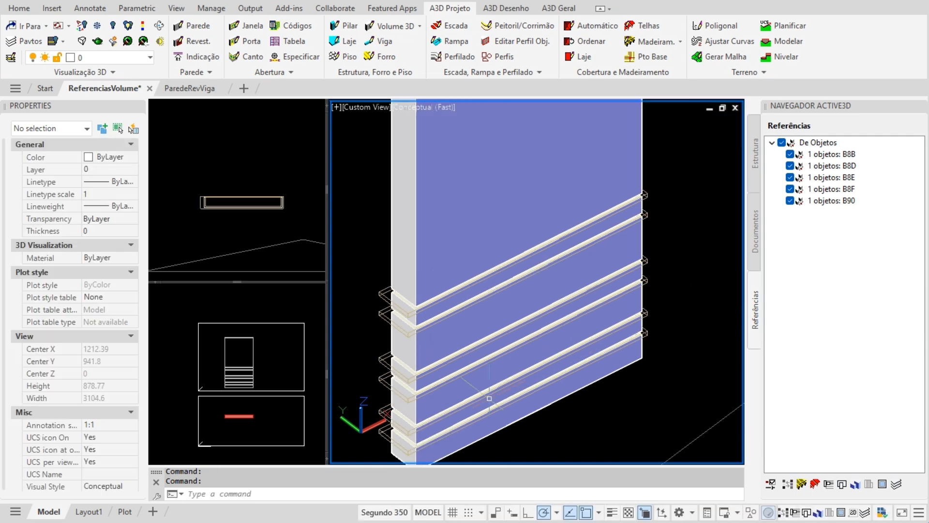
# - Select the concrete wall volume, review its union, subtract and intersect options, then cancel
pyautogui.moveTo(510, 394); pyautogui.dragTo(487, 403, button='middle')
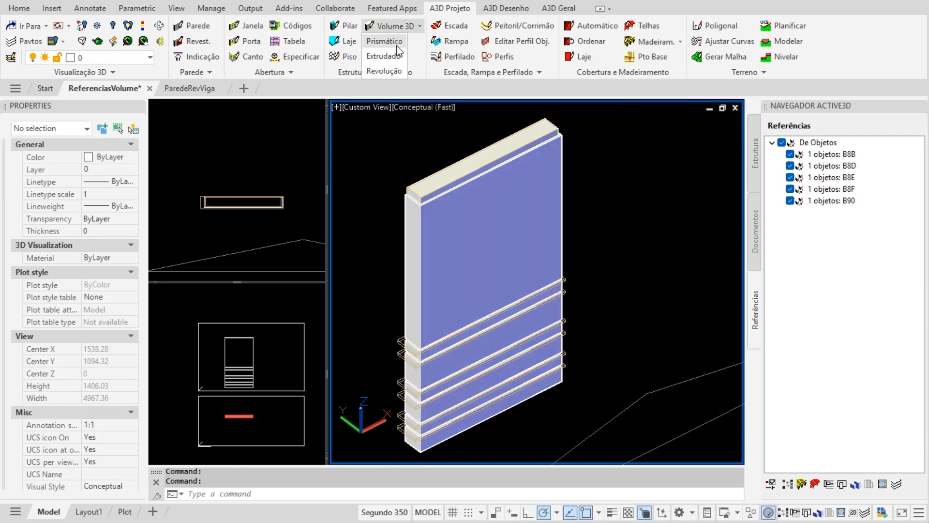
pyautogui.click(510, 225)
pyautogui.click(413, 28)
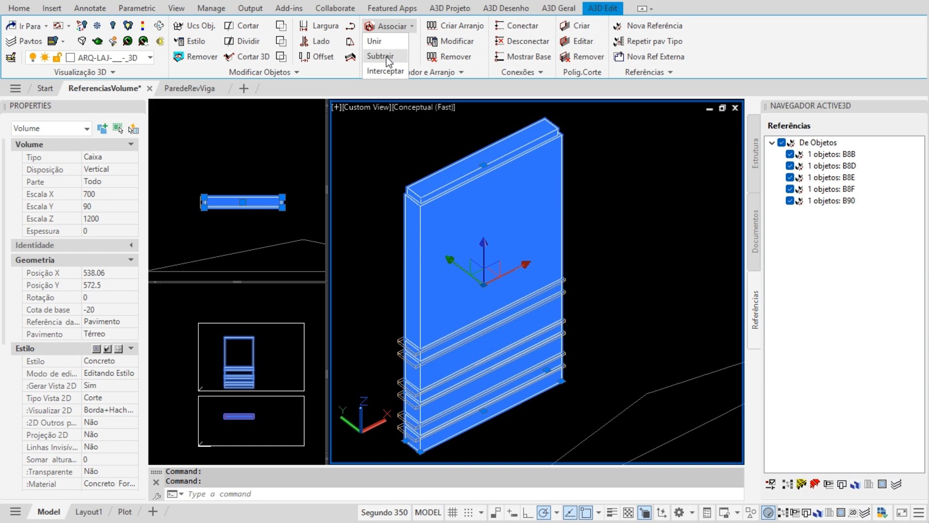
pyautogui.press('Escape')
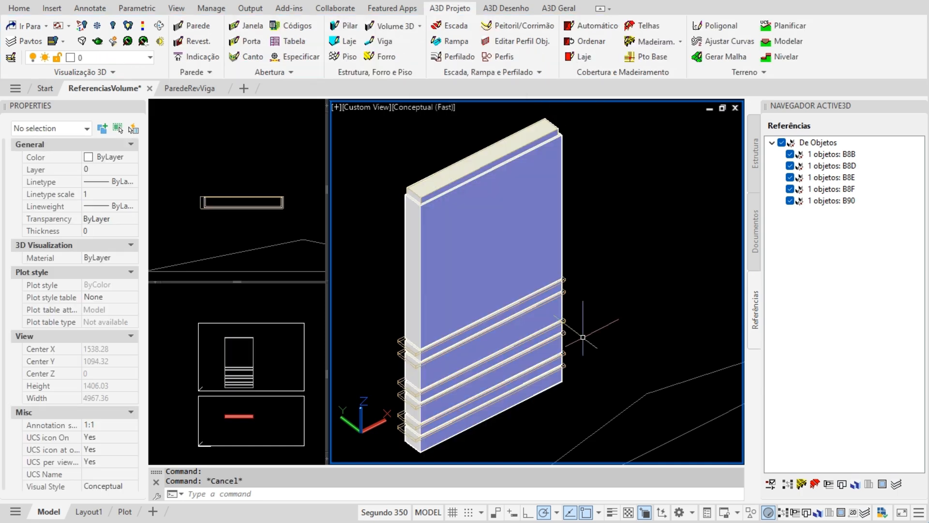
# - Switch off the ARQ-MOD-AUX-_3D layer, leaving only the grooved concrete wall visible
pyautogui.click(118, 60)
pyautogui.scroll(-4, 123, 400)
pyautogui.scroll(-3, 123, 400)
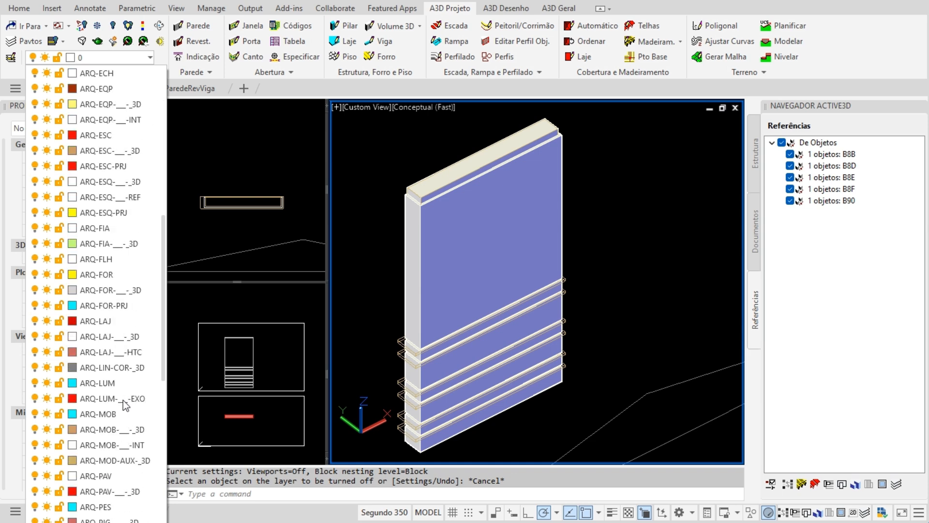
pyautogui.click(36, 459)
pyautogui.click(400, 424)
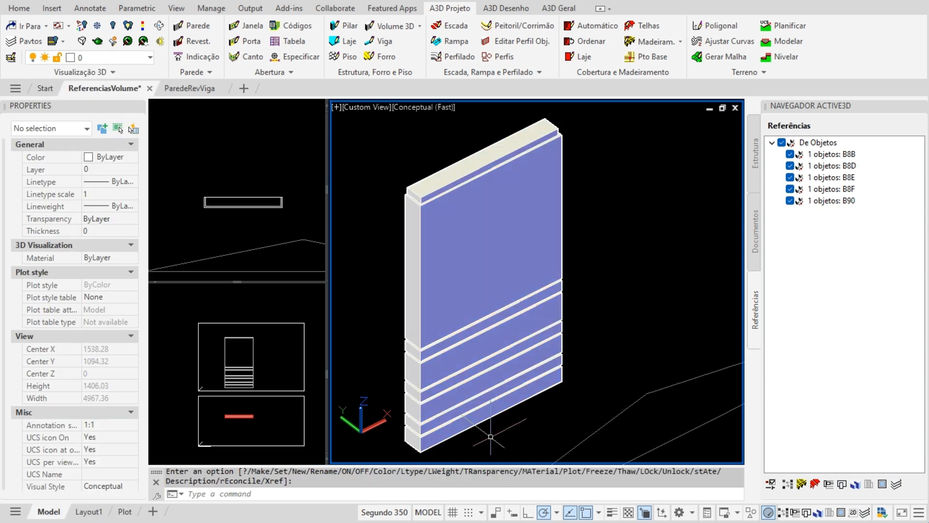
pyautogui.scroll(-5, 489, 435)
pyautogui.scroll(4, 492, 427)
pyautogui.moveTo(539, 401); pyautogui.dragTo(511, 397, button='middle')
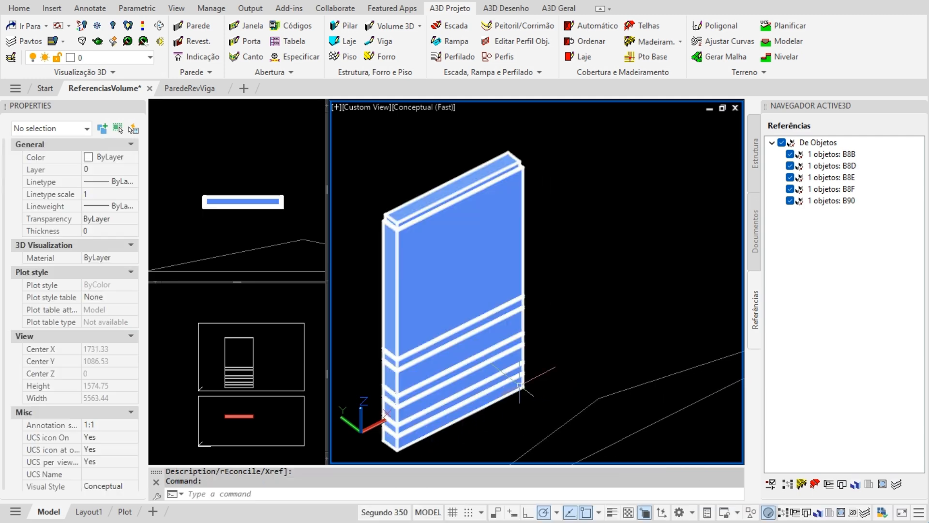
pyautogui.scroll(-4, 499, 377)
# - Move from Documentos to the Estrutura tree showing Concreto B43, Modelador B51 and B52
pyautogui.scroll(2, 497, 377)
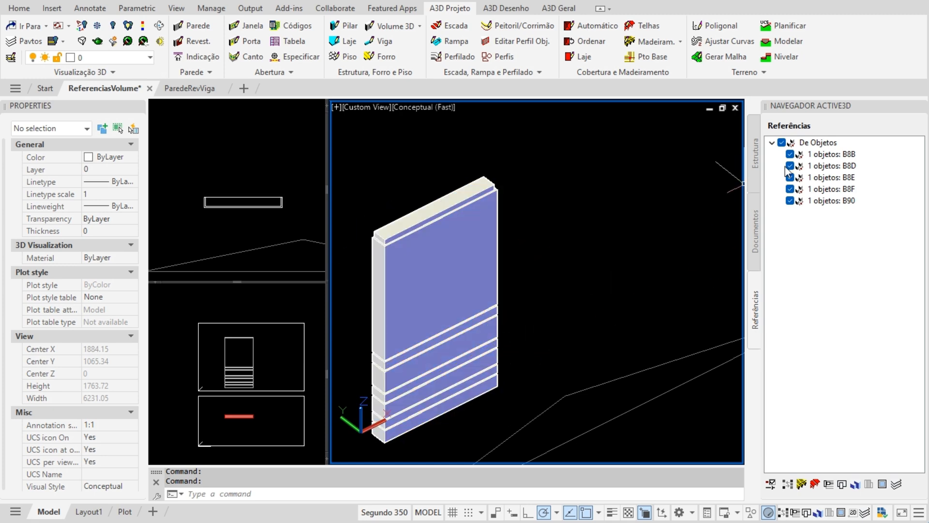
pyautogui.click(760, 259)
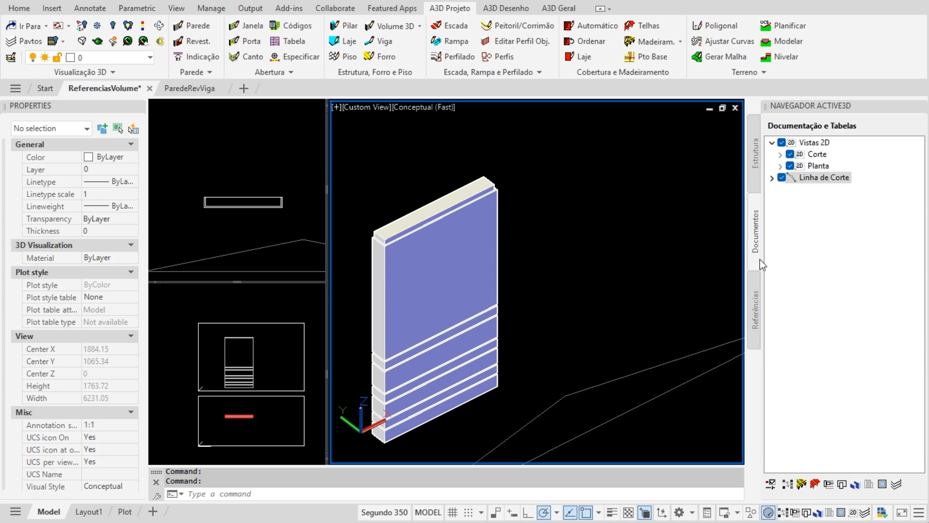
pyautogui.click(756, 171)
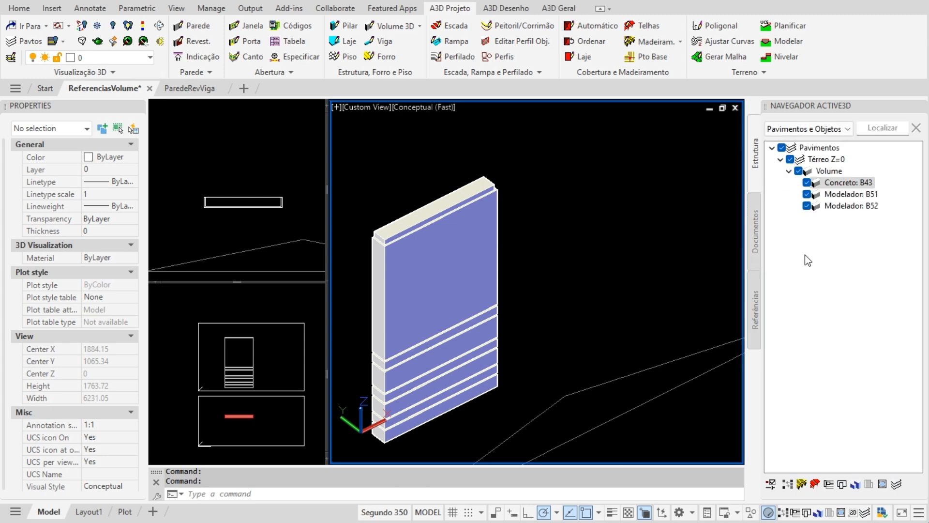
# - Create a new Quantitativos table from the structure tree's context menu
pyautogui.rightClick(805, 255)
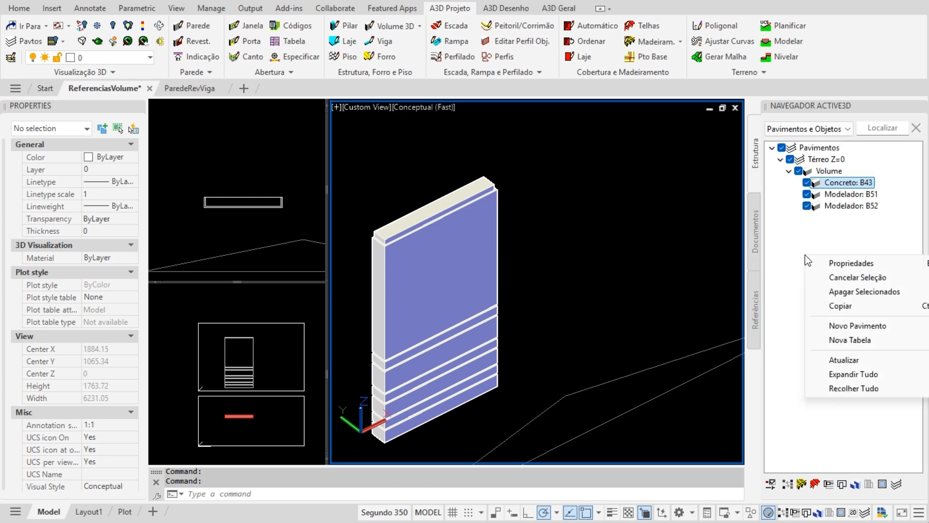
pyautogui.click(851, 339)
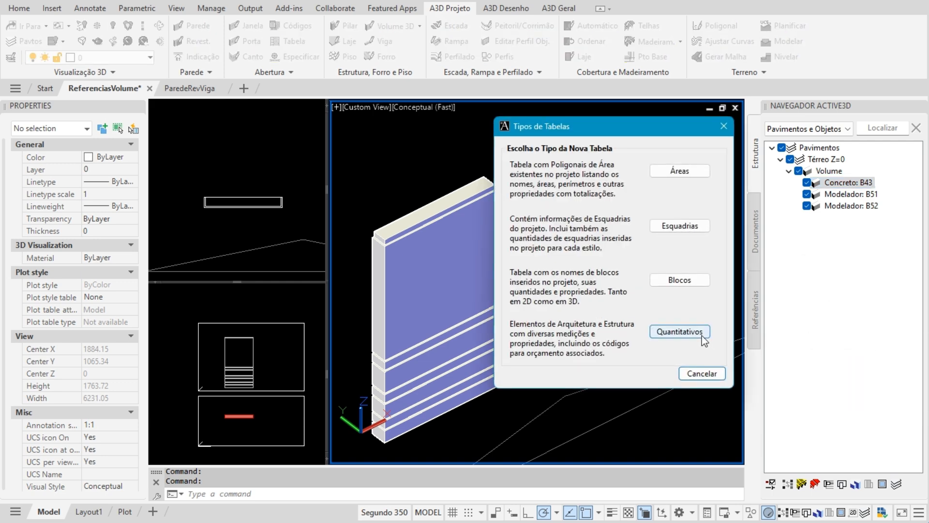
pyautogui.click(697, 329)
pyautogui.moveTo(264, 87); pyautogui.dragTo(530, 178)
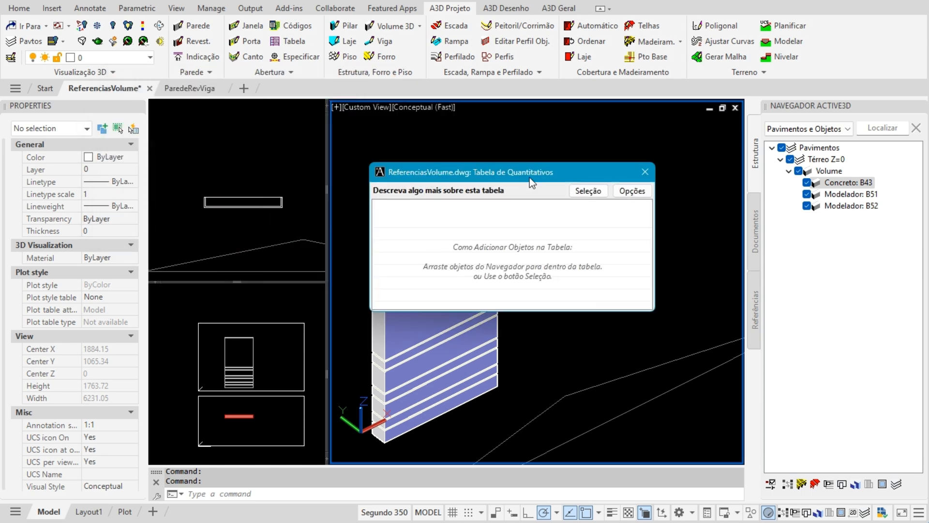
# - Add Concreto: B43 to the table, filtering in all Tipo: Volume objects on Térreo
pyautogui.click(837, 182)
pyautogui.moveTo(842, 186); pyautogui.dragTo(533, 227)
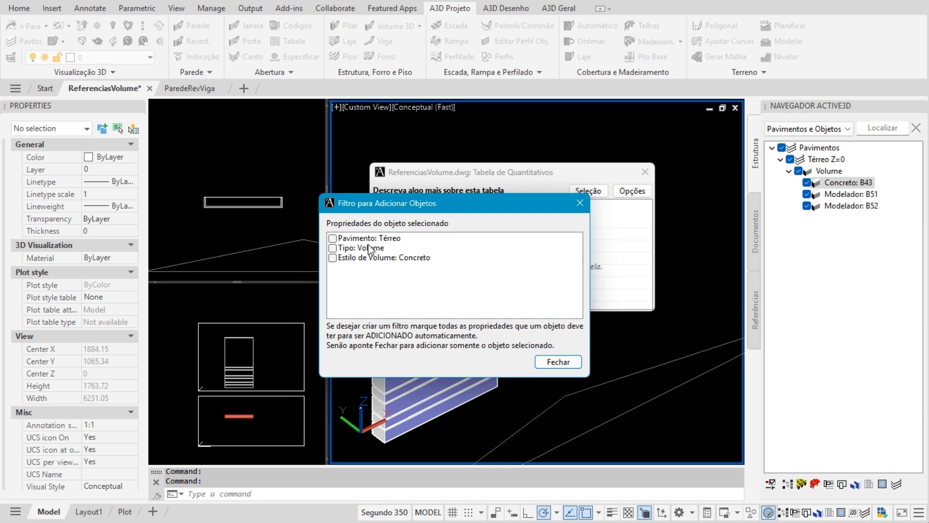
pyautogui.moveTo(412, 207); pyautogui.dragTo(455, 221)
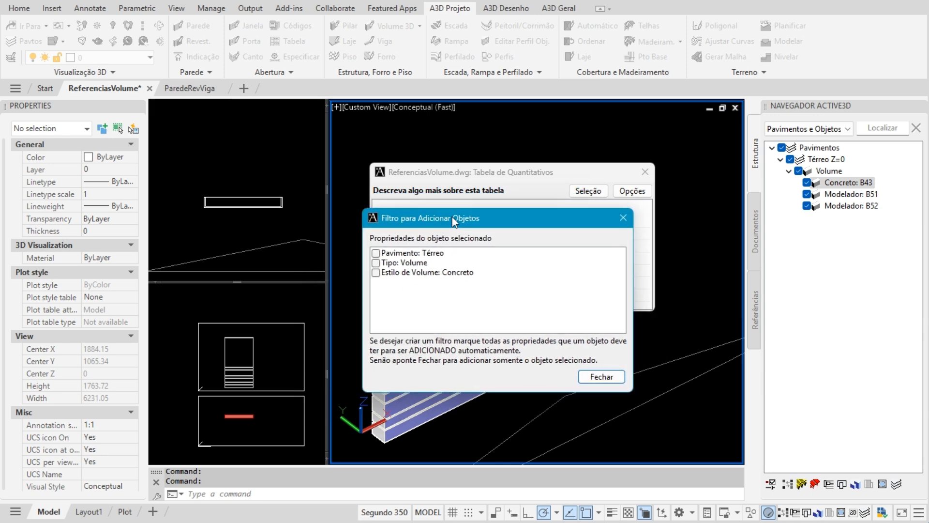
pyautogui.click(377, 262)
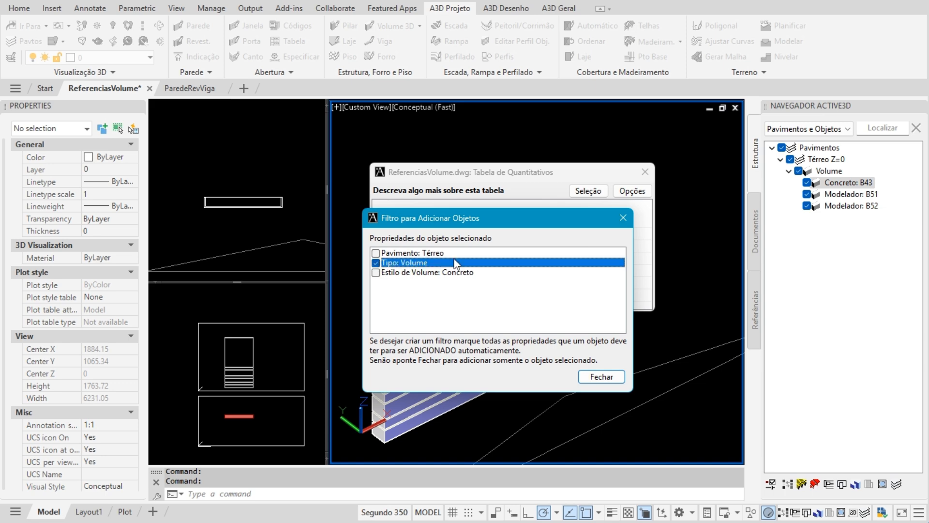
pyautogui.click(602, 377)
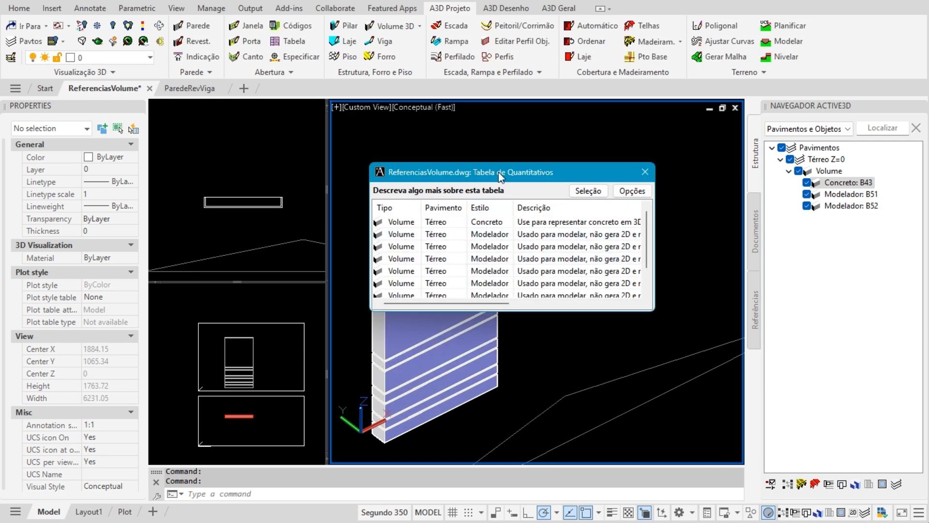
# - Enlarge the table and hide the Descrição, Notas-E, Elem.Constr. and Peso específico columns
pyautogui.moveTo(498, 172); pyautogui.dragTo(445, 147)
pyautogui.moveTo(602, 286); pyautogui.dragTo(677, 340)
pyautogui.click(433, 198)
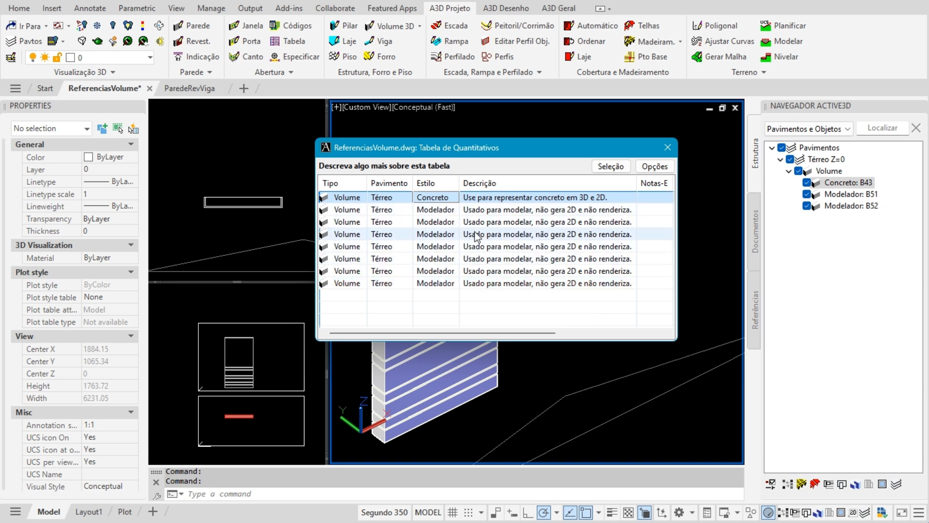
pyautogui.click(659, 167)
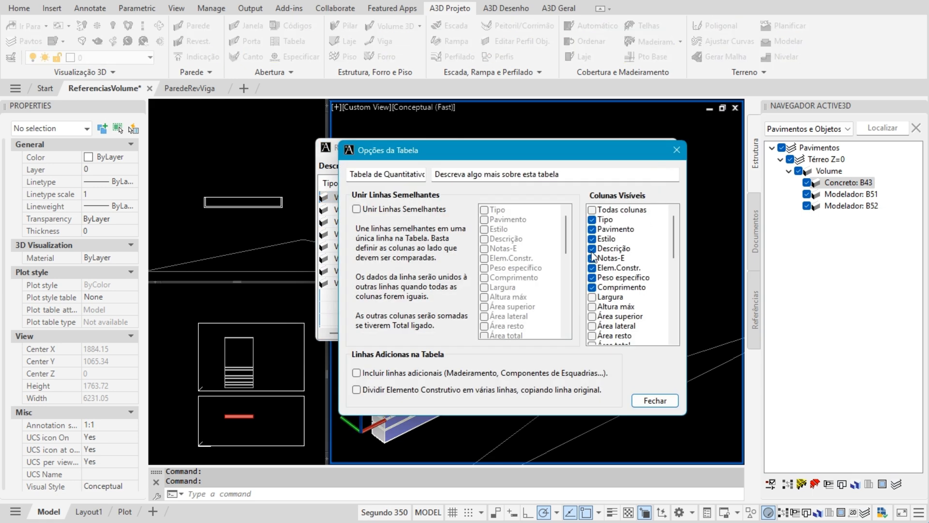
pyautogui.click(592, 248)
pyautogui.click(593, 258)
pyautogui.click(592, 268)
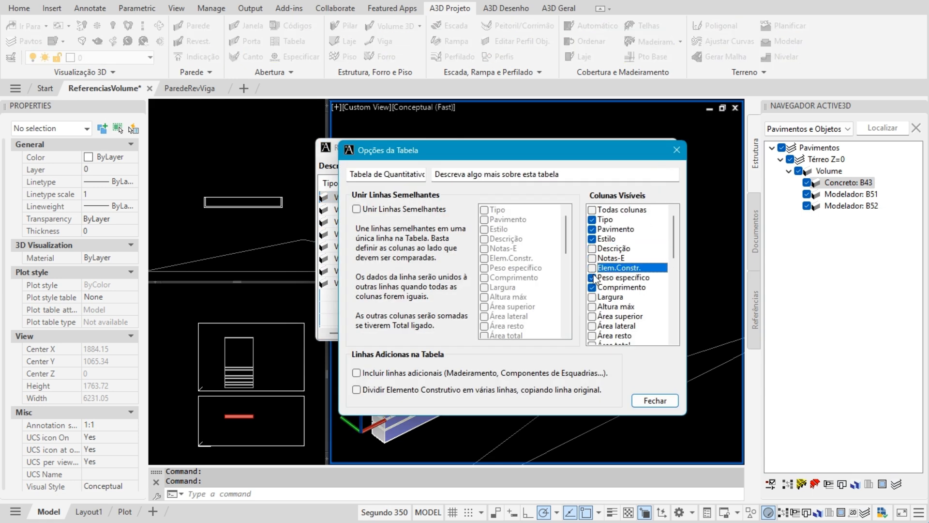
pyautogui.click(593, 277)
# - Show the Comprimento, Largura and Volume m³ columns and apply the choices
pyautogui.click(593, 287)
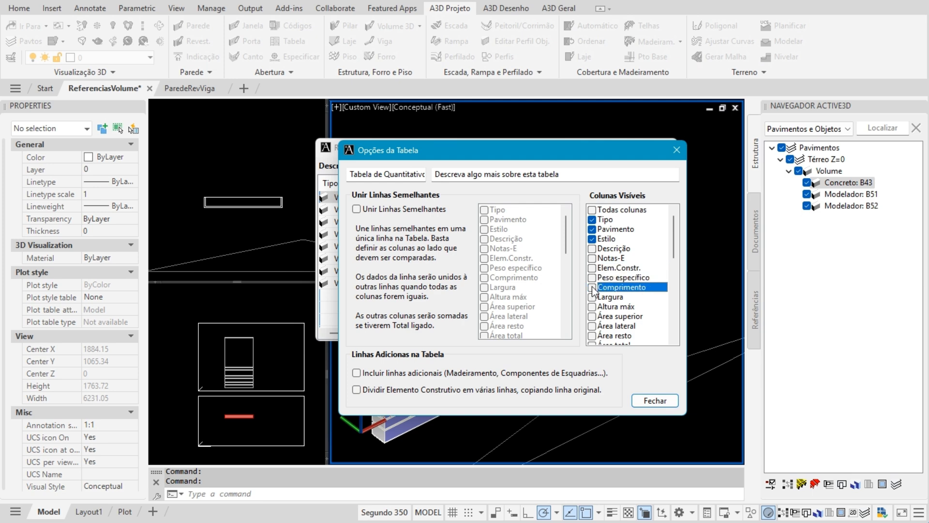
pyautogui.click(592, 287)
pyautogui.click(592, 297)
pyautogui.scroll(-2, 634, 299)
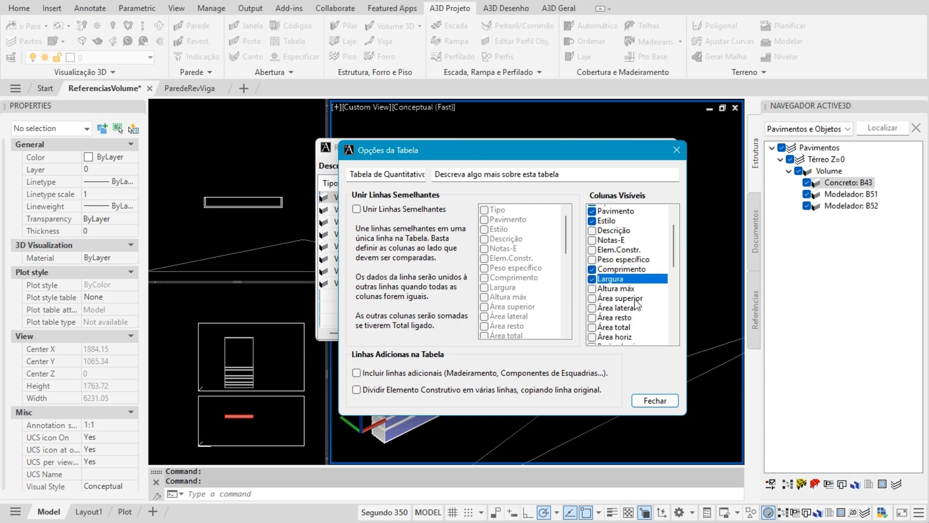
pyautogui.scroll(-1, 635, 299)
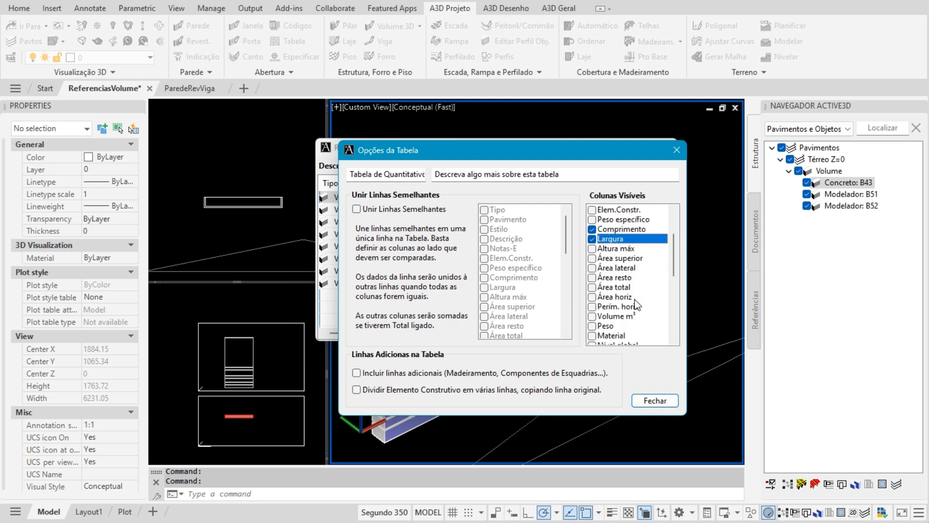
pyautogui.click(598, 315)
pyautogui.click(672, 401)
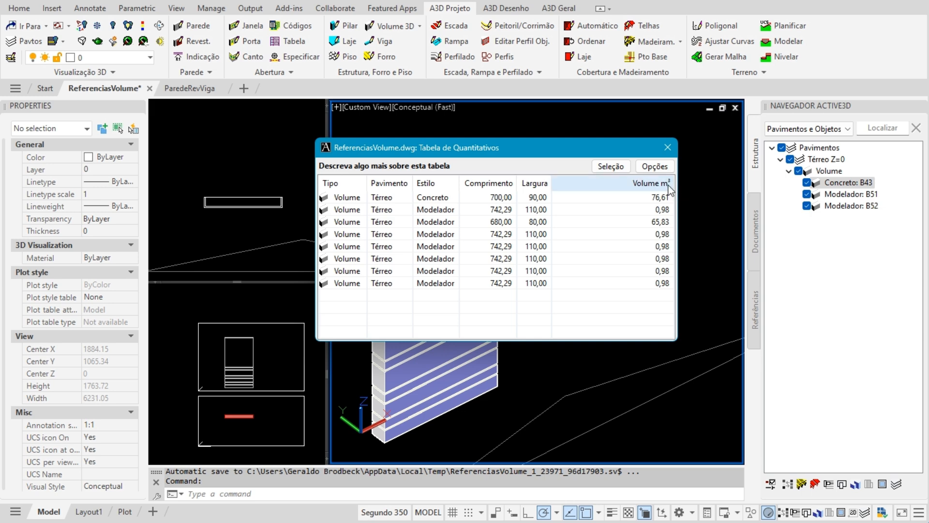
# - Resize the table and add totals for the Comprimento, Largura and Volume m³ columns
pyautogui.moveTo(672, 183); pyautogui.dragTo(600, 183)
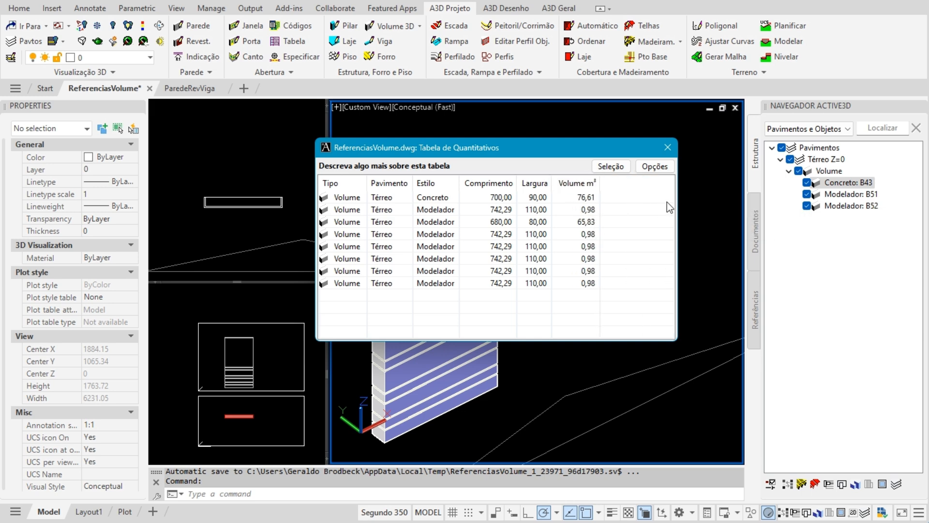
pyautogui.moveTo(677, 207); pyautogui.dragTo(608, 208)
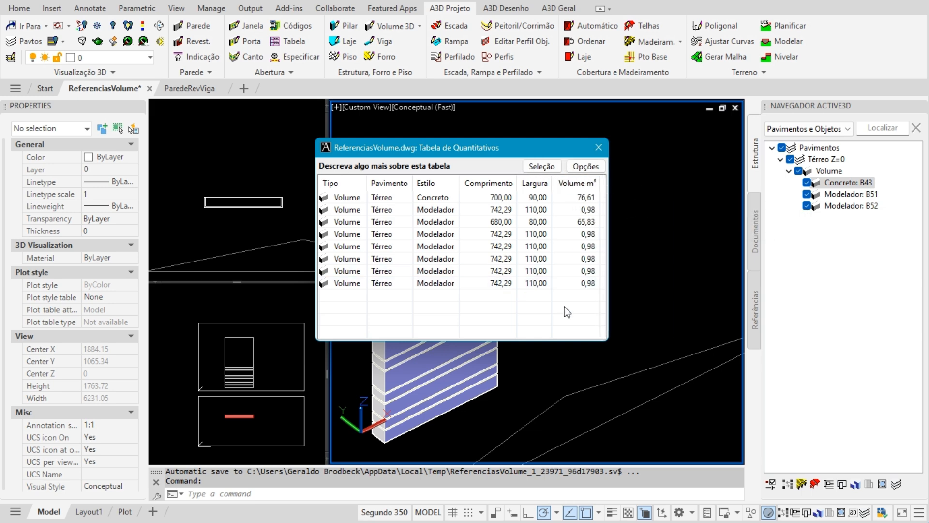
pyautogui.moveTo(556, 343); pyautogui.dragTo(555, 316)
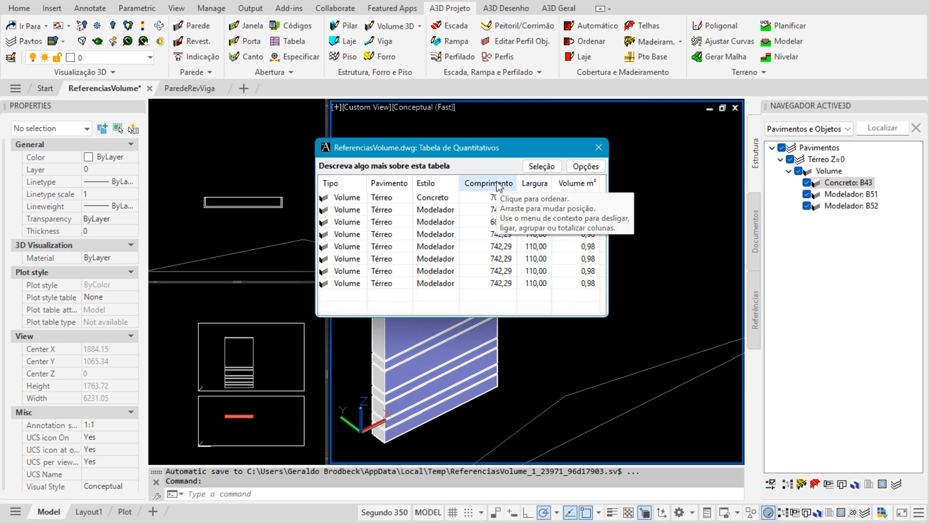
pyautogui.rightClick(498, 184)
pyautogui.click(507, 202)
pyautogui.rightClick(536, 185)
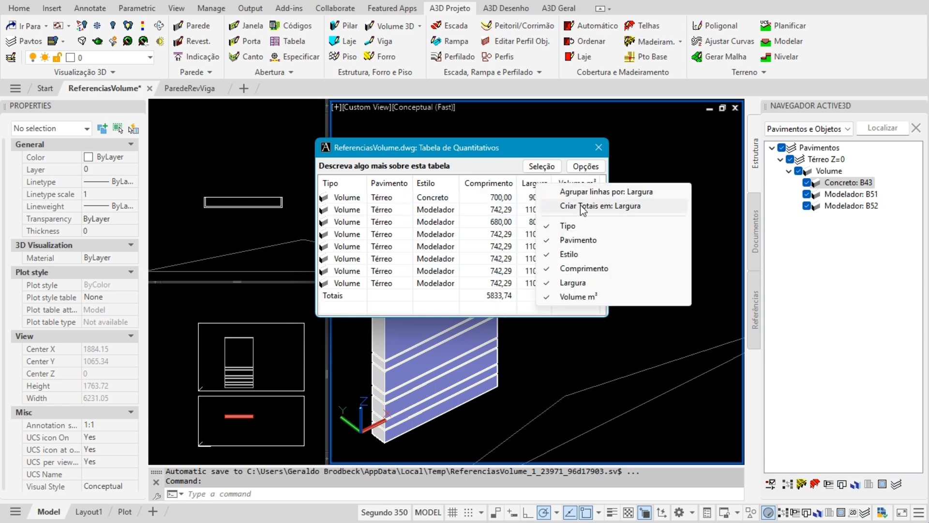
pyautogui.click(587, 207)
pyautogui.rightClick(572, 187)
pyautogui.click(610, 204)
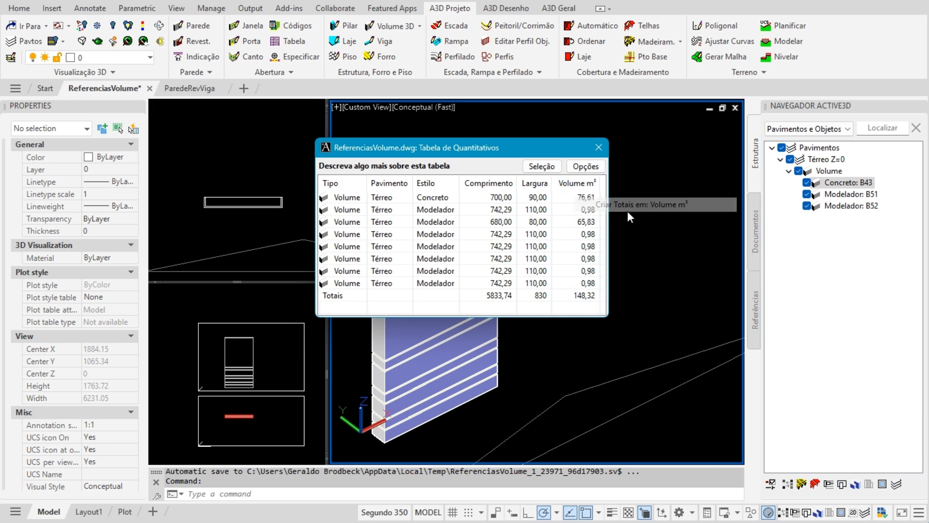
# - Move the table aside and inspect the Tabela entries in the documents list
pyautogui.moveTo(483, 147); pyautogui.dragTo(324, 90)
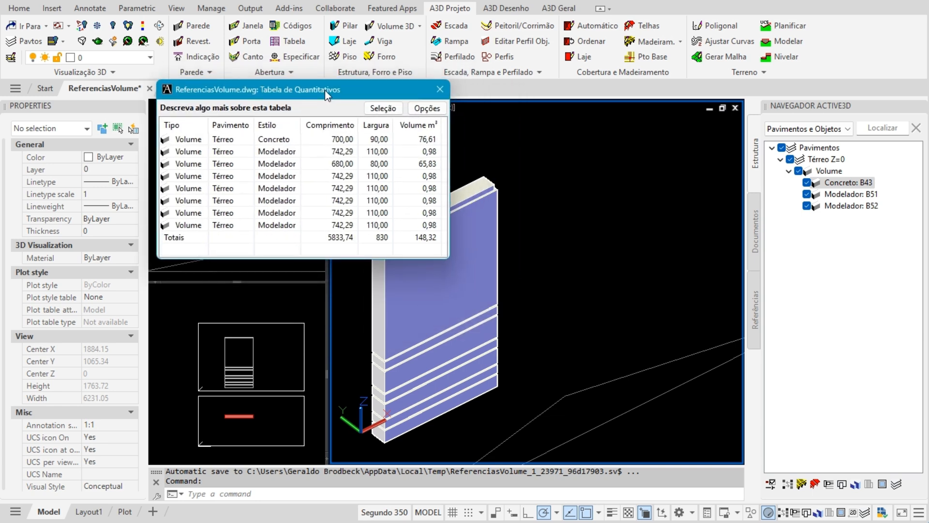
pyautogui.click(758, 226)
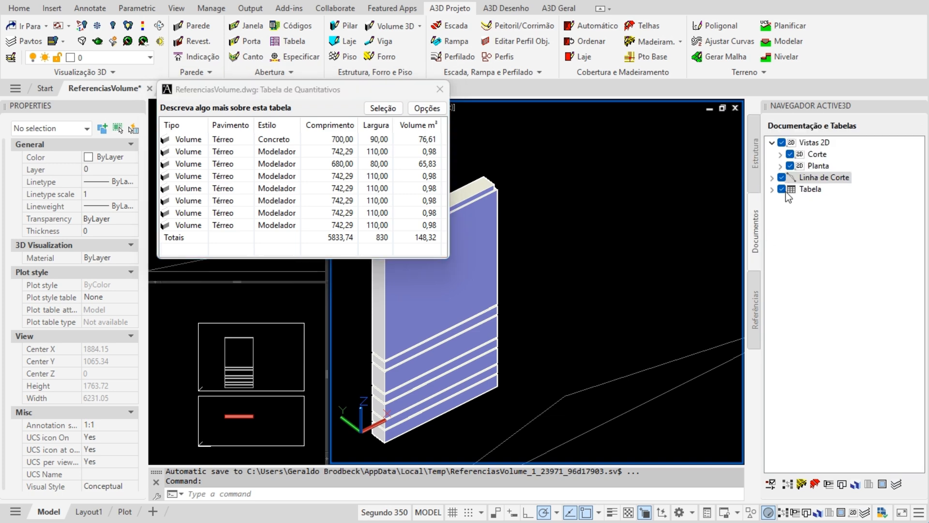
pyautogui.click(772, 189)
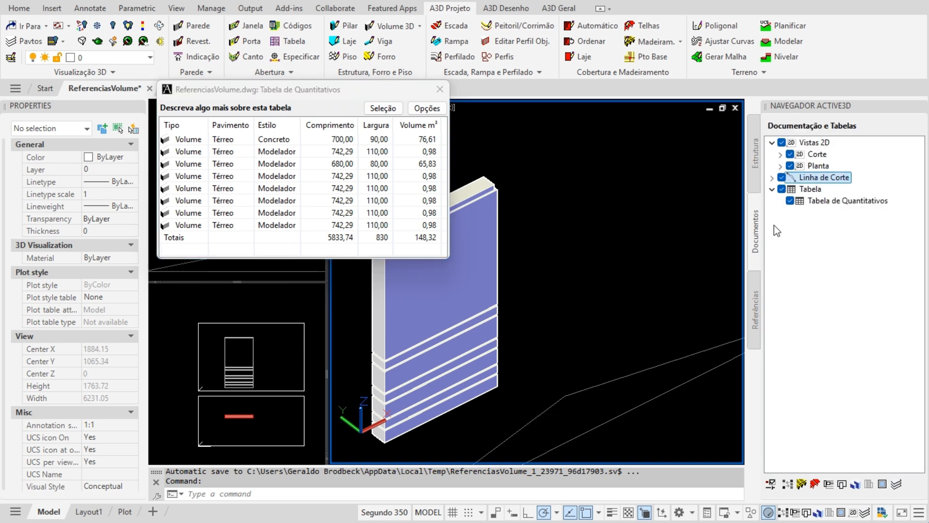
pyautogui.click(756, 161)
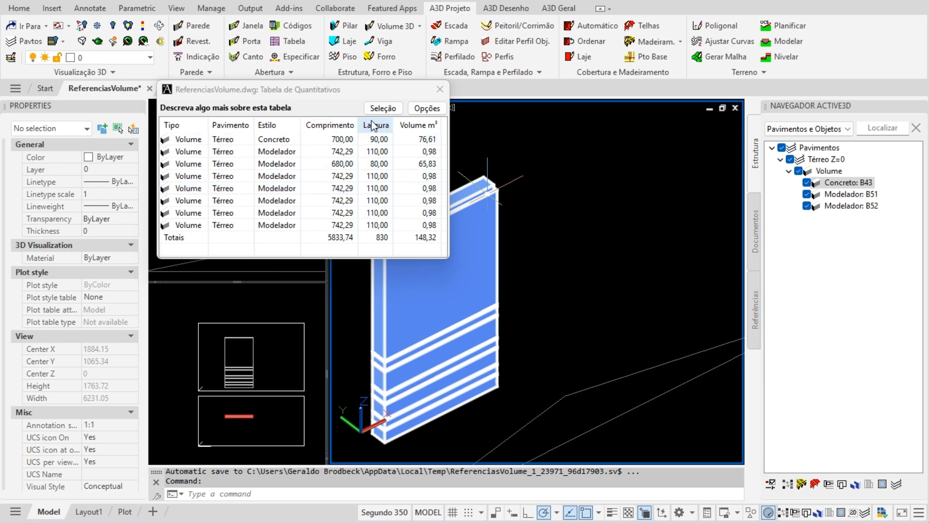
# - Review the table's Seleção filters, including Todos Objetos do tipo Volume
pyautogui.click(383, 108)
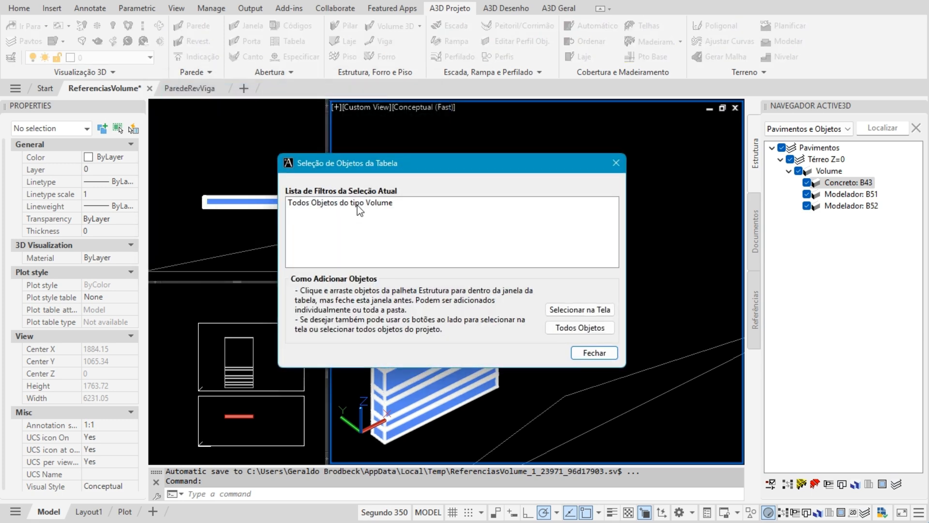
pyautogui.click(357, 206)
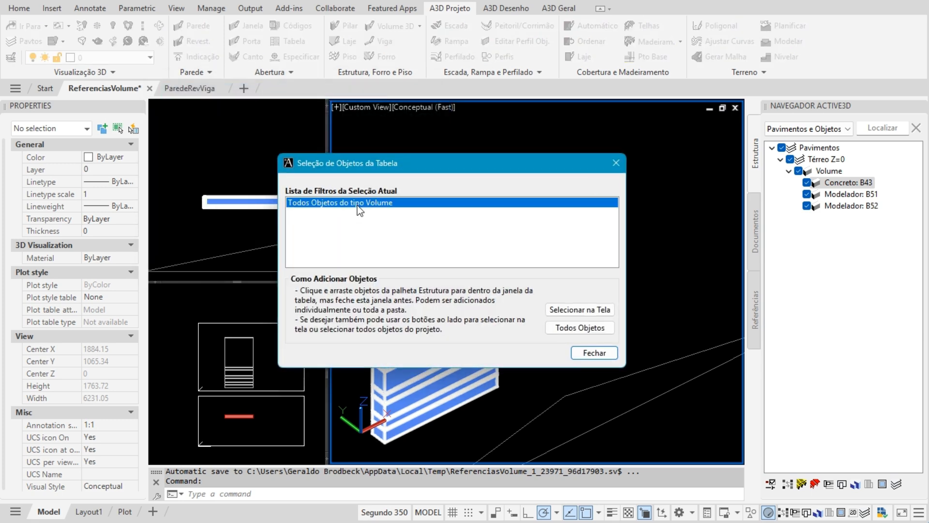
pyautogui.click(595, 353)
# - Choose Remover on a Modelador volume row in the table
pyautogui.click(276, 180)
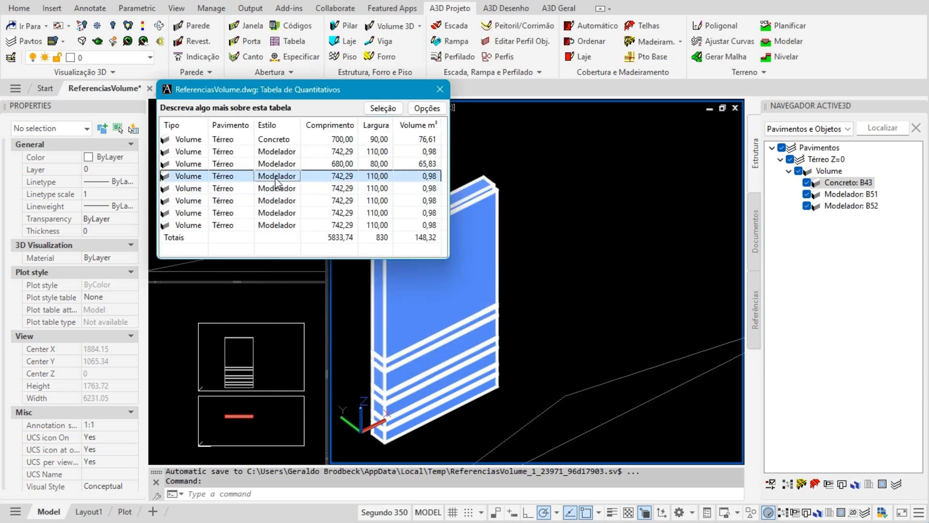
pyautogui.rightClick(275, 180)
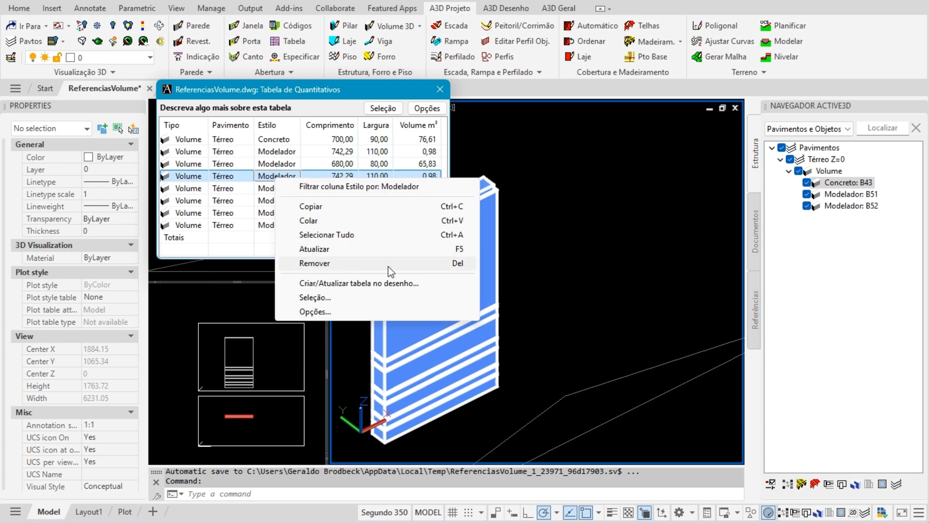
pyautogui.click(457, 265)
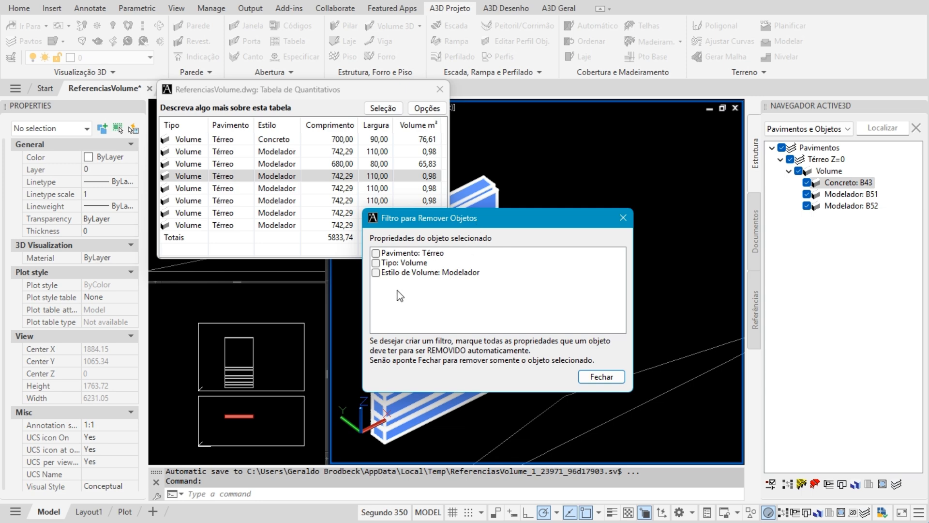
# - Remove all Estilo de Volume: Modelador objects, leaving only Concreto at 76,61 m³, then review the filters
pyautogui.click(376, 273)
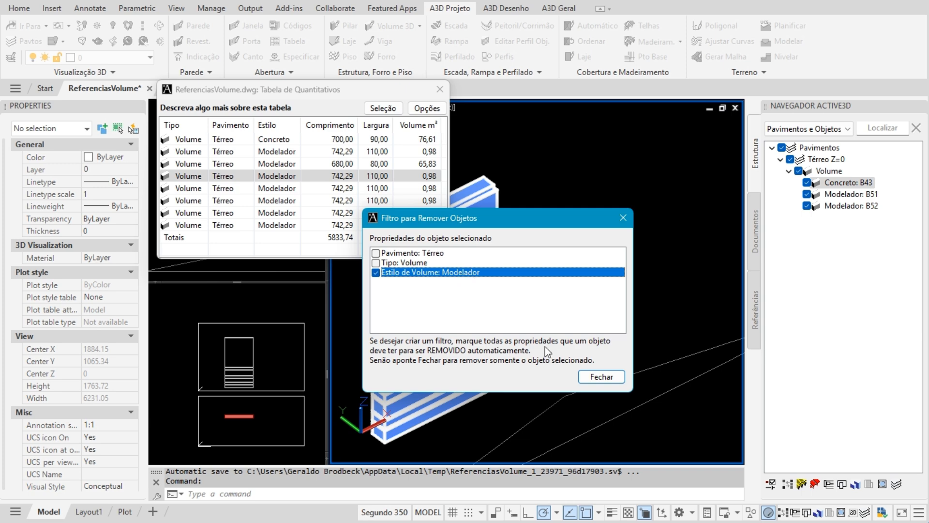
pyautogui.click(603, 376)
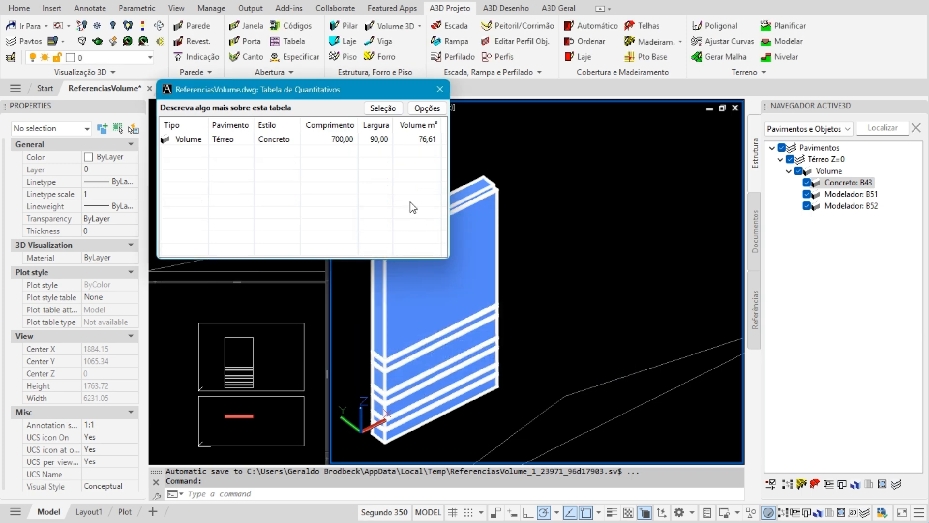
pyautogui.click(382, 108)
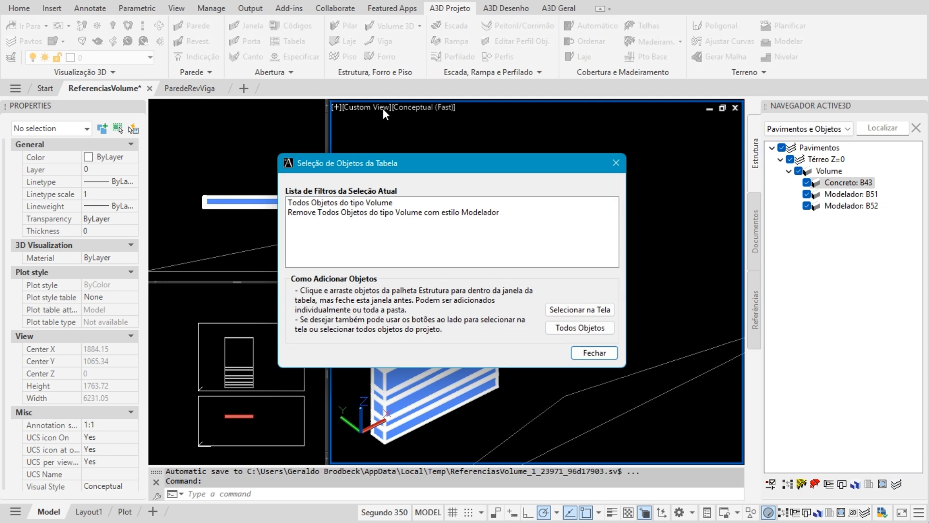
pyautogui.click(359, 204)
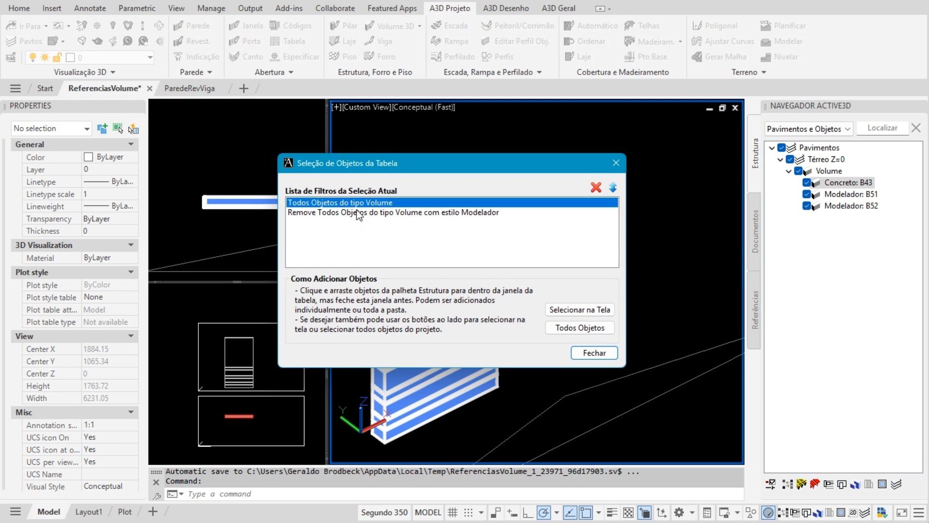
pyautogui.click(360, 213)
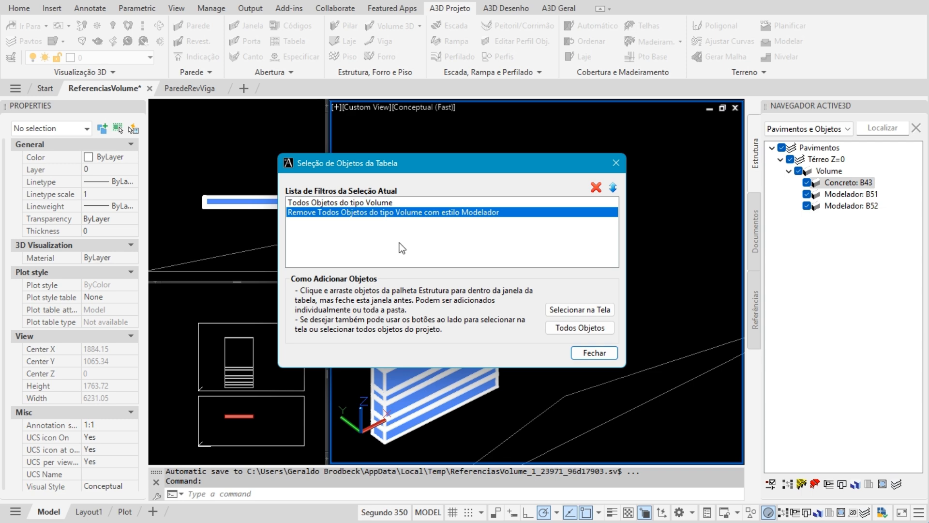
pyautogui.click(593, 353)
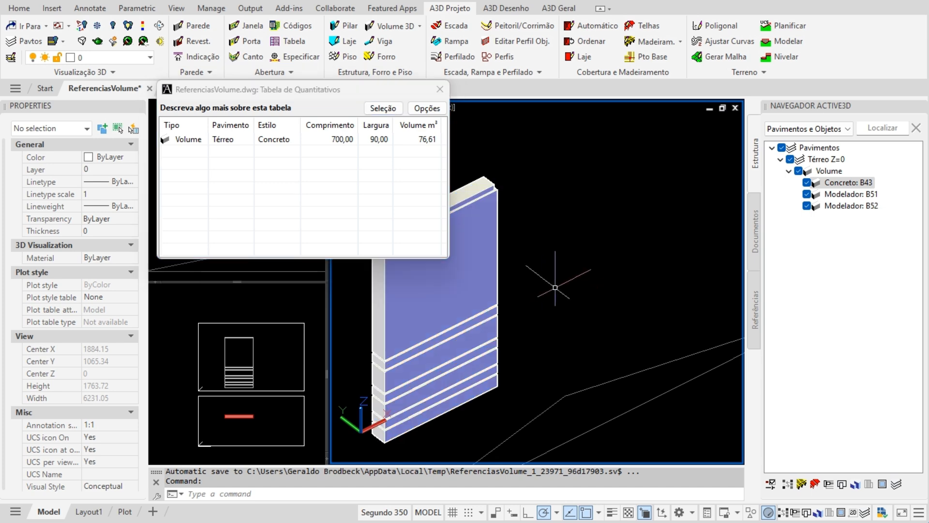
# - Create a Nova Referência of the concrete wall with a 100 displacement
pyautogui.moveTo(303, 87); pyautogui.dragTo(219, 79)
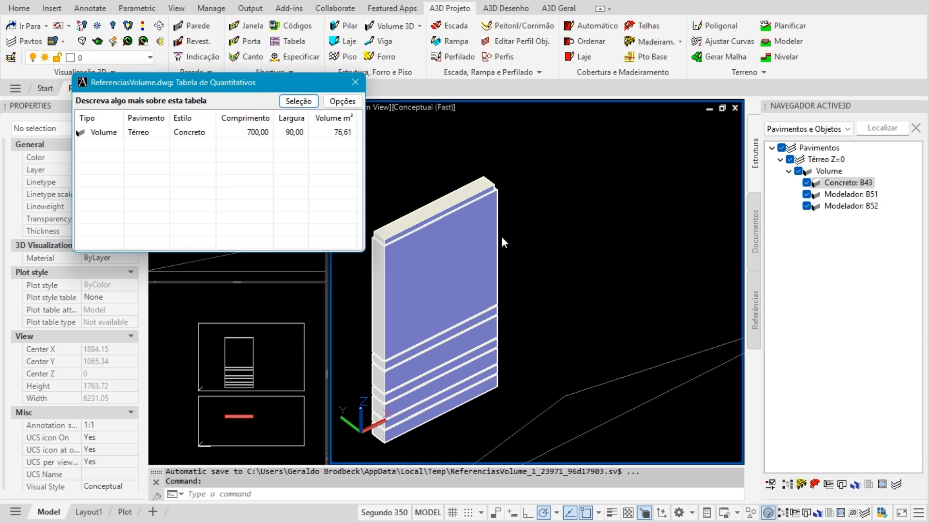
pyautogui.click(450, 212)
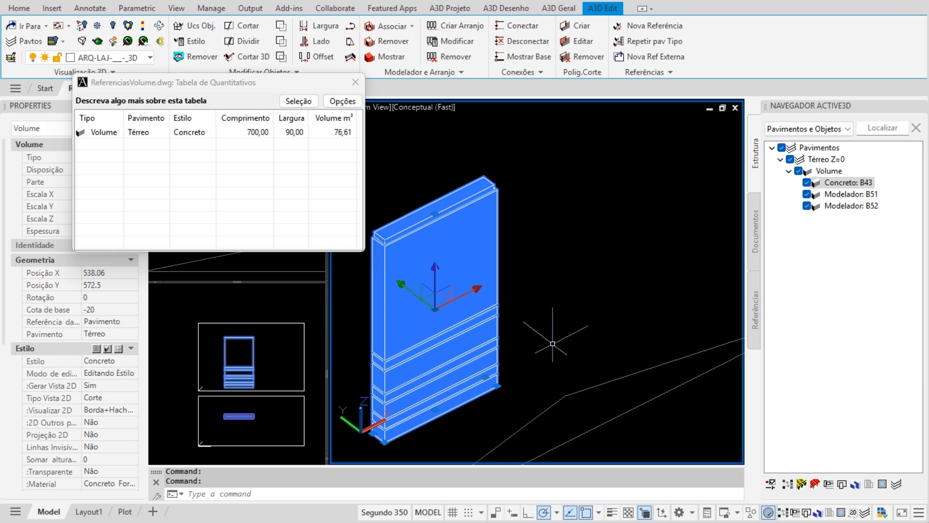
pyautogui.click(646, 26)
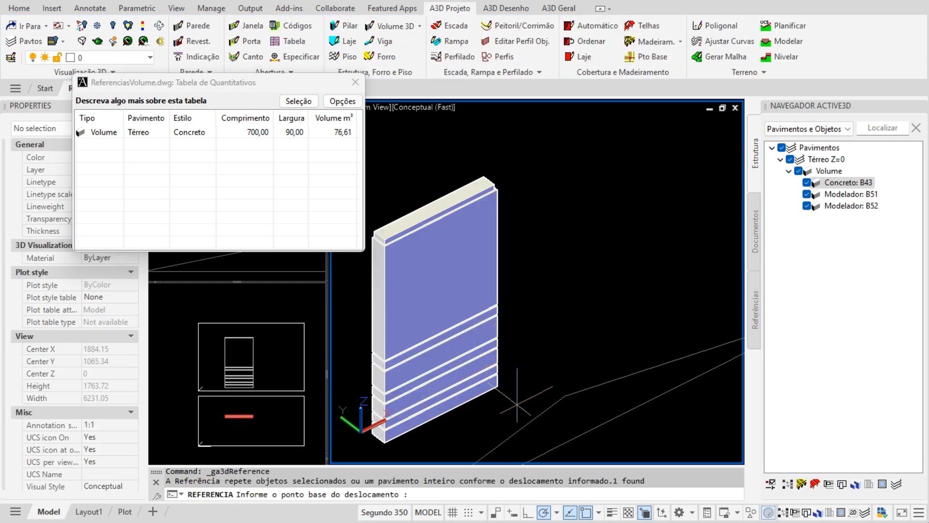
pyautogui.click(411, 452)
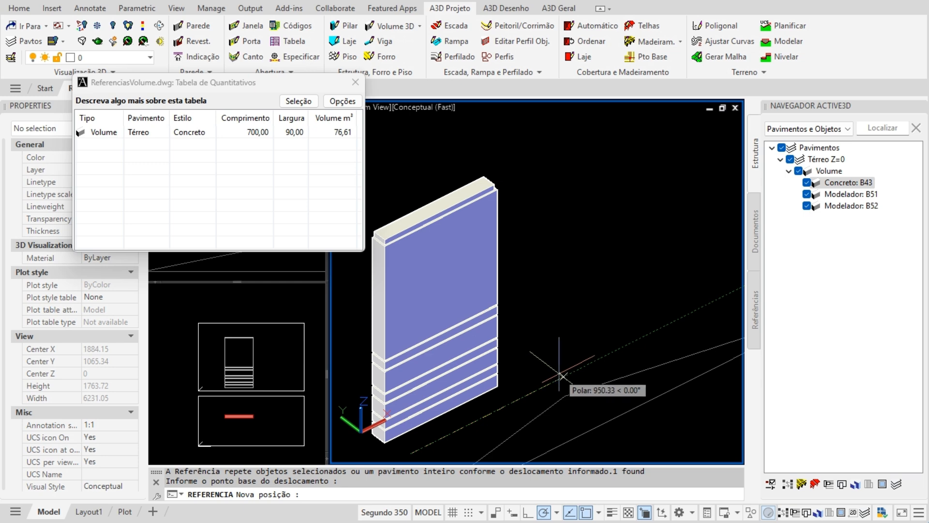
pyautogui.write('100')
pyautogui.press('Return')
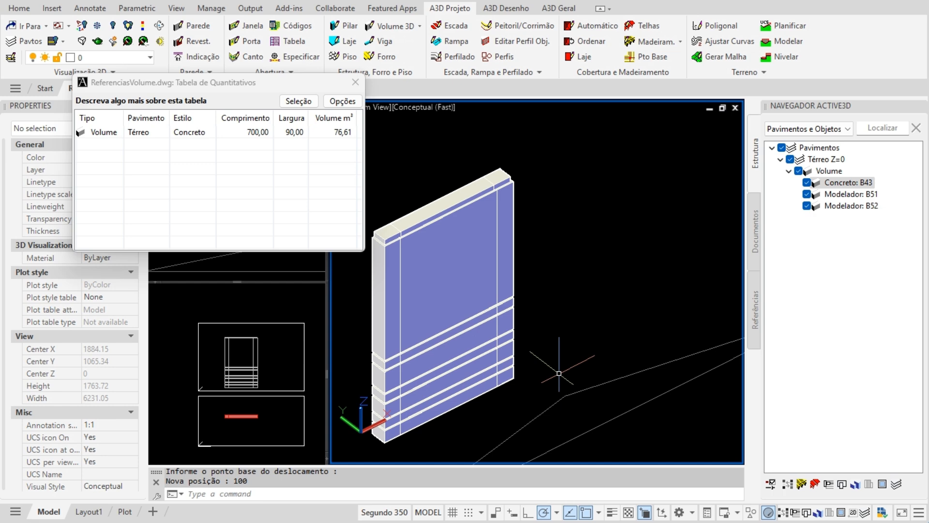
# - Move the referenced wall 900 units with MOVE
pyautogui.write('m')
pyautogui.press('Return')
pyautogui.click(509, 381)
pyautogui.press('Return')
pyautogui.click(512, 387)
pyautogui.write('900')
pyautogui.press('Return')
pyautogui.scroll(-2, 543, 379)
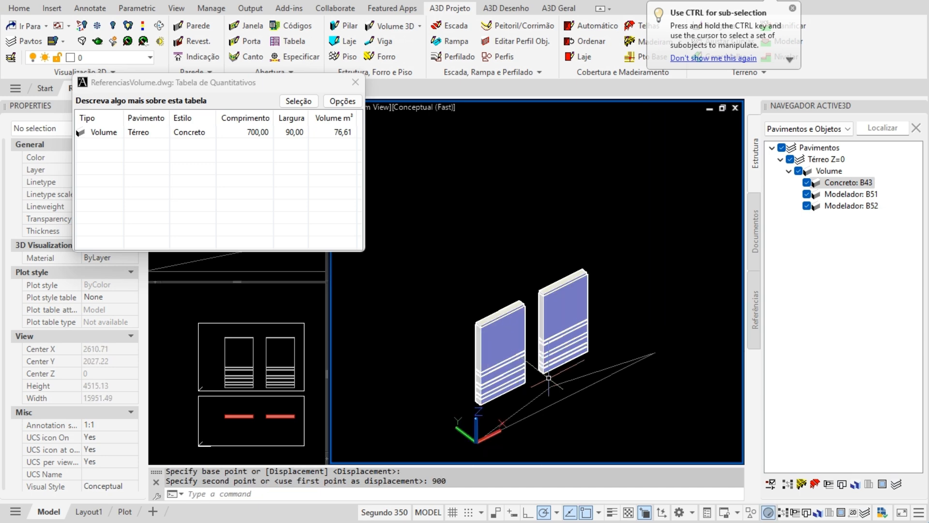
# - Copy the right wall 1000 units to make a third wall
pyautogui.write('co')
pyautogui.press('Return')
pyautogui.click(576, 353)
pyautogui.press('Return')
pyautogui.click(602, 358)
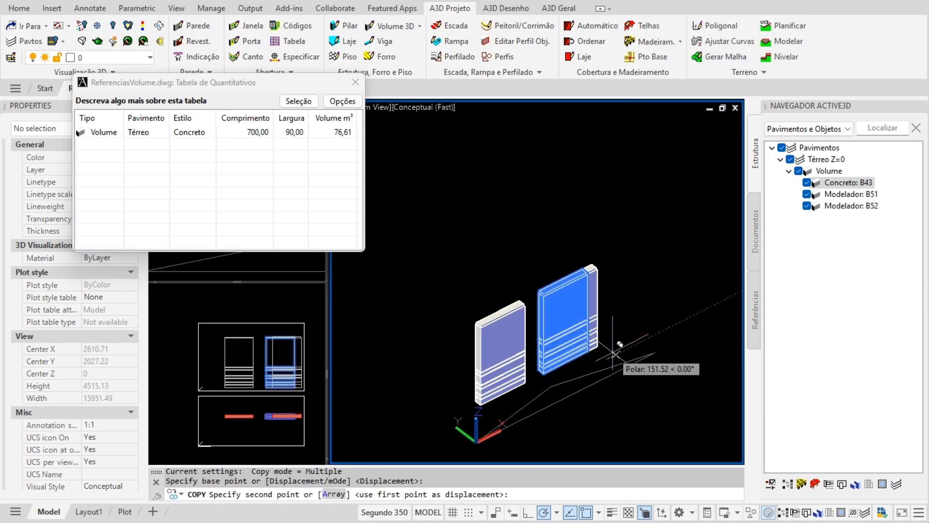
pyautogui.write('1000')
pyautogui.press('Return')
pyautogui.press('Escape')
# - Select and deselect the left and middle walls to check them
pyautogui.scroll(4, 618, 339)
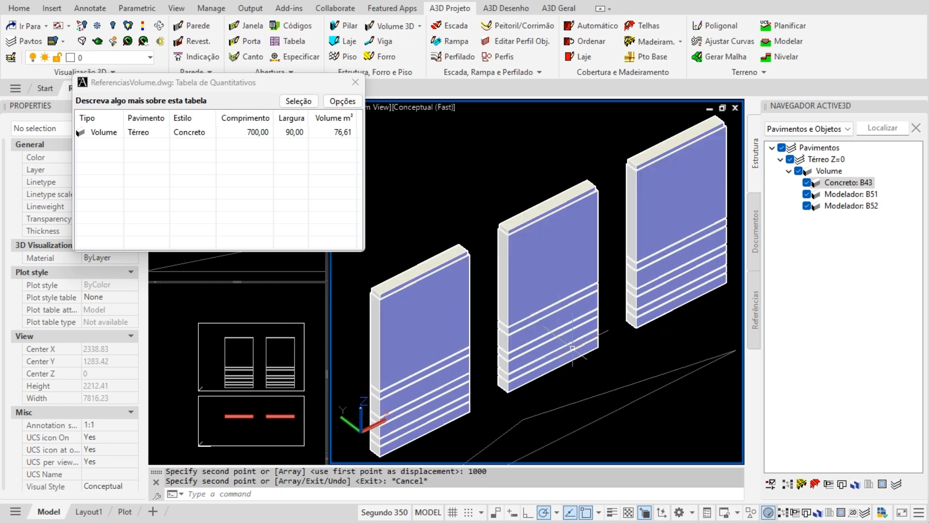
pyautogui.click(417, 284)
pyautogui.press('Escape')
pyautogui.click(547, 251)
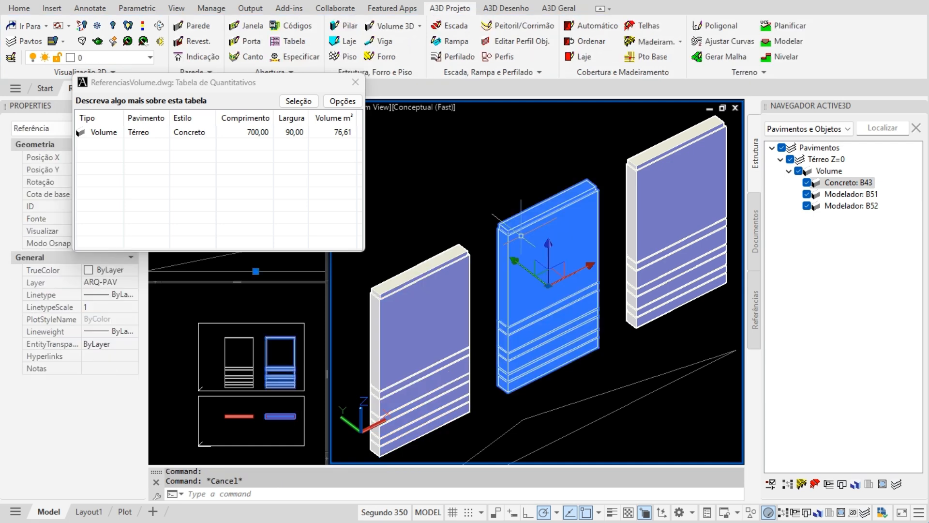
pyautogui.press('Escape')
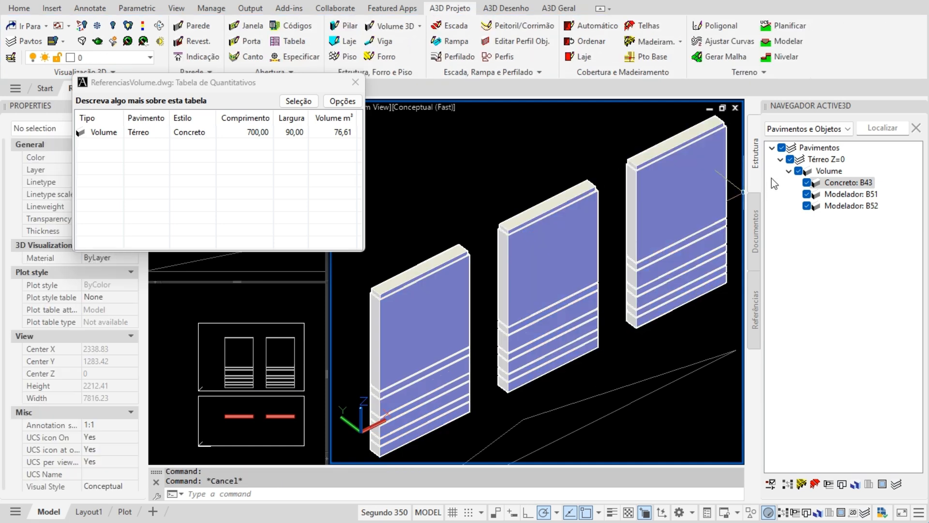
# - Set the middle and right walls' Visualizar to Modo completo, so the table lists three Concreto rows
pyautogui.click(756, 315)
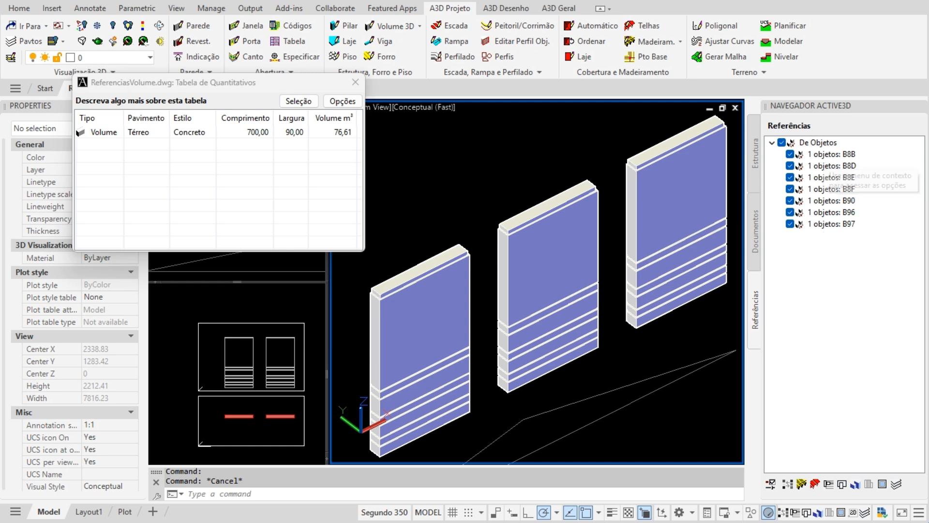
pyautogui.click(756, 153)
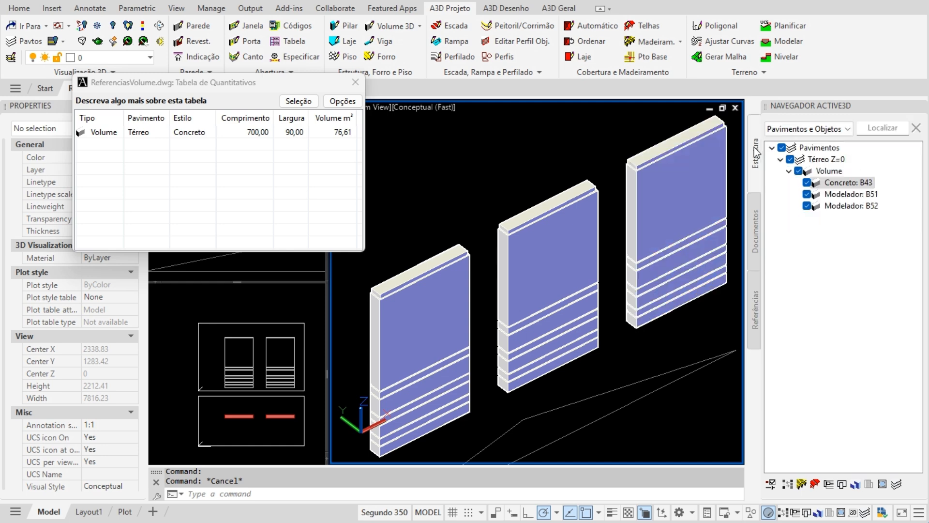
pyautogui.moveTo(632, 112); pyautogui.dragTo(554, 224)
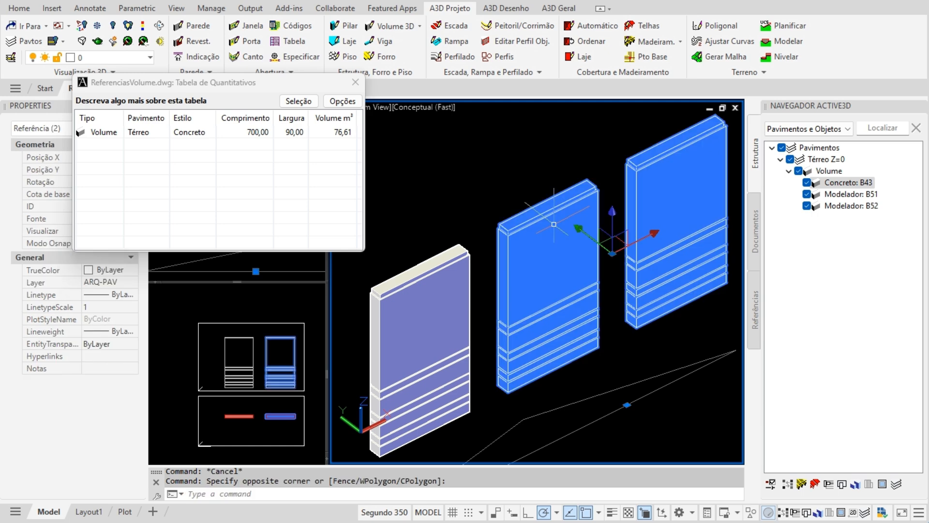
pyautogui.moveTo(207, 251); pyautogui.dragTo(207, 232)
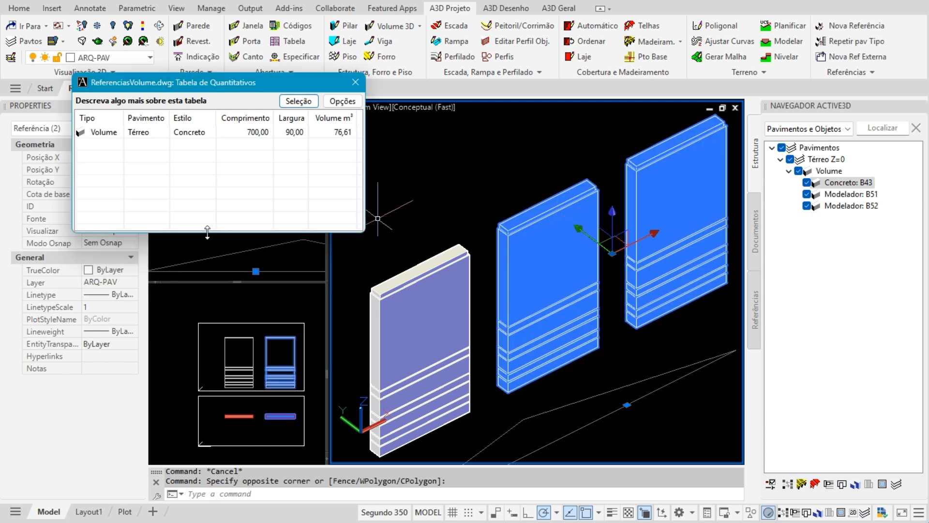
pyautogui.moveTo(212, 81); pyautogui.dragTo(267, 49)
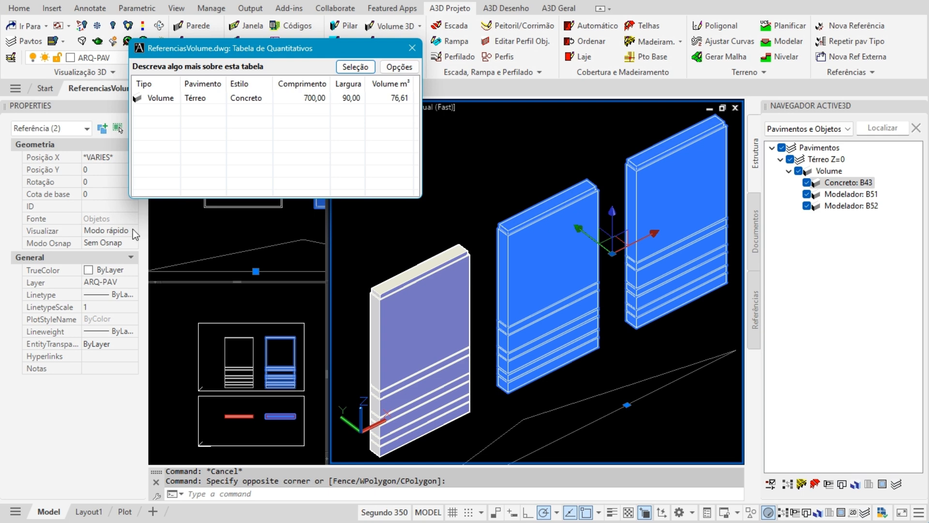
pyautogui.click(131, 231)
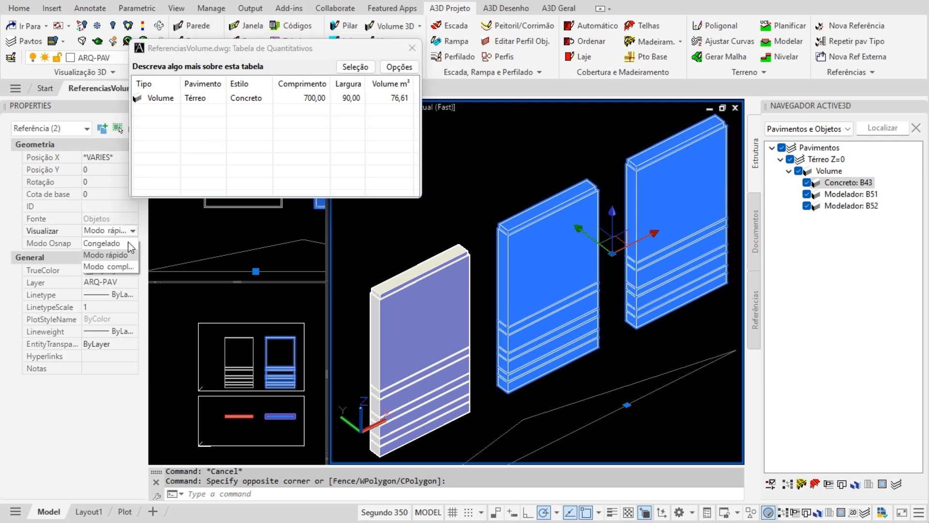
pyautogui.click(120, 274)
pyautogui.click(270, 138)
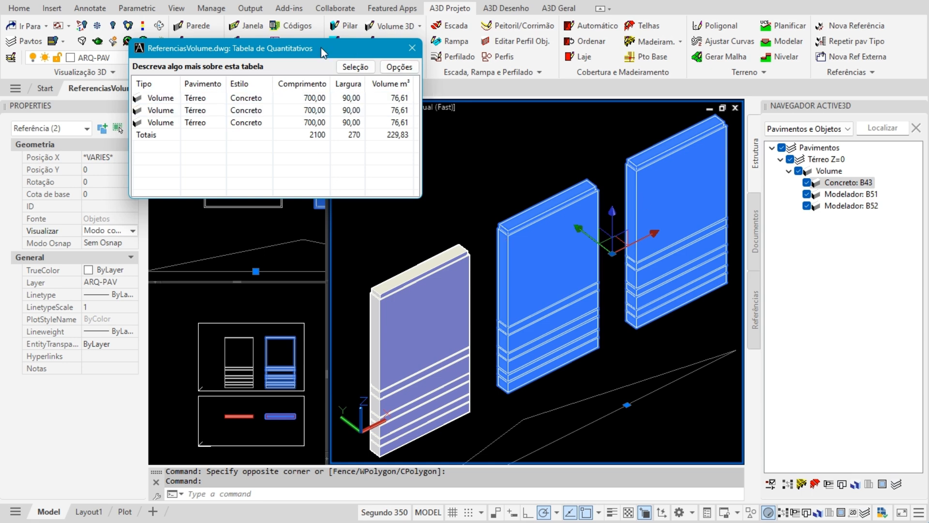
# - Deselect the walls, then open and dismiss A3D Desenho > Repetir pav Tipo
pyautogui.press('Escape')
pyautogui.click(557, 8)
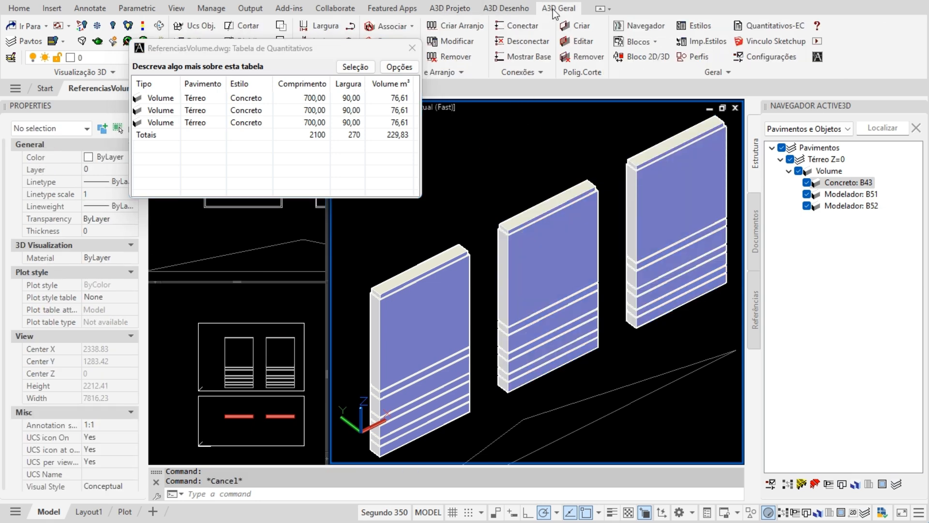
pyautogui.click(517, 9)
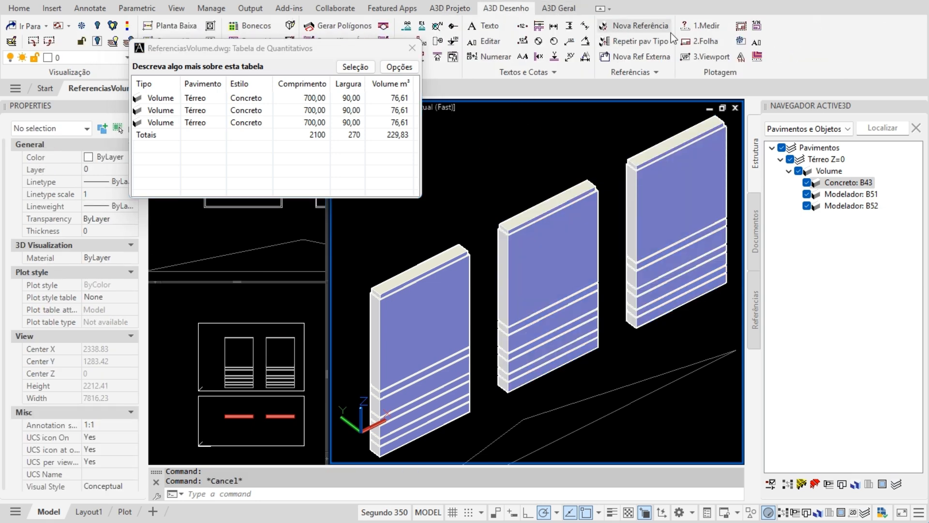
pyautogui.click(636, 42)
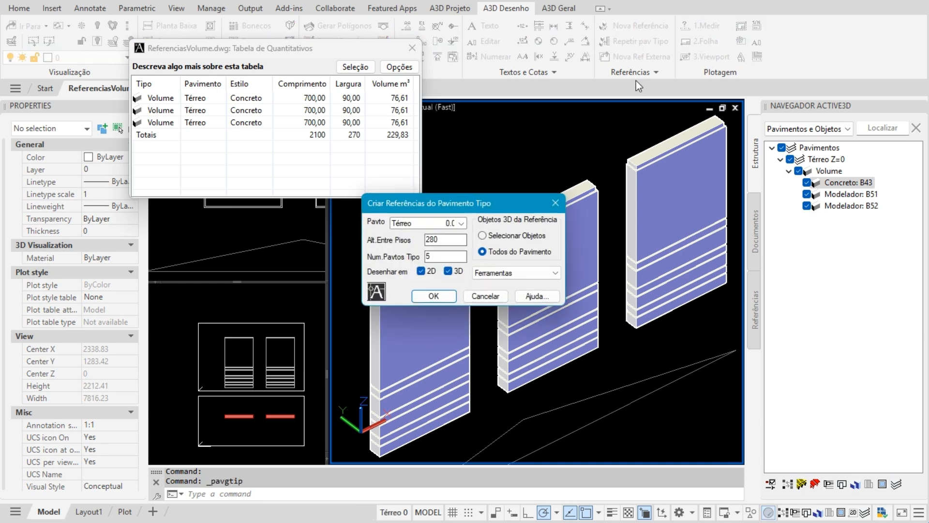
pyautogui.click(486, 296)
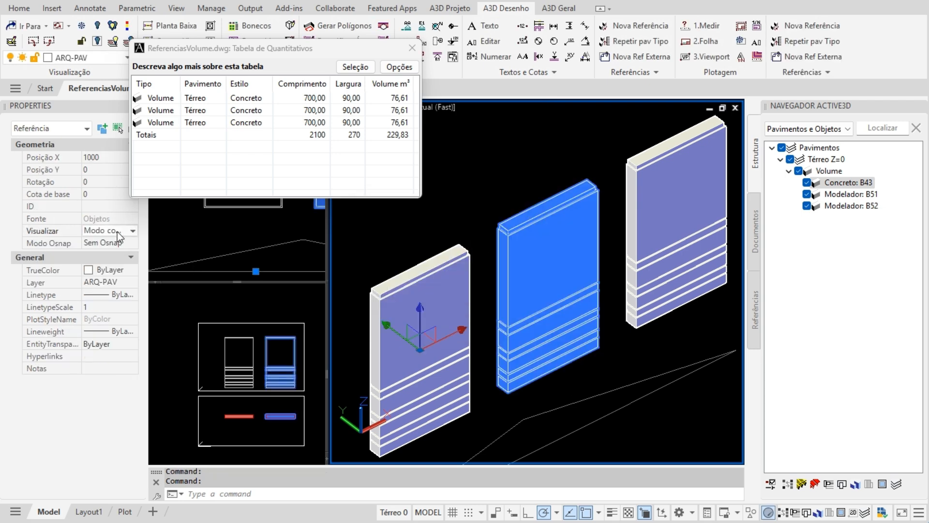
# - Check the Visualizar mode, then close the Tabela de Quantitativos and clear the selection
pyautogui.click(118, 231)
pyautogui.click(273, 156)
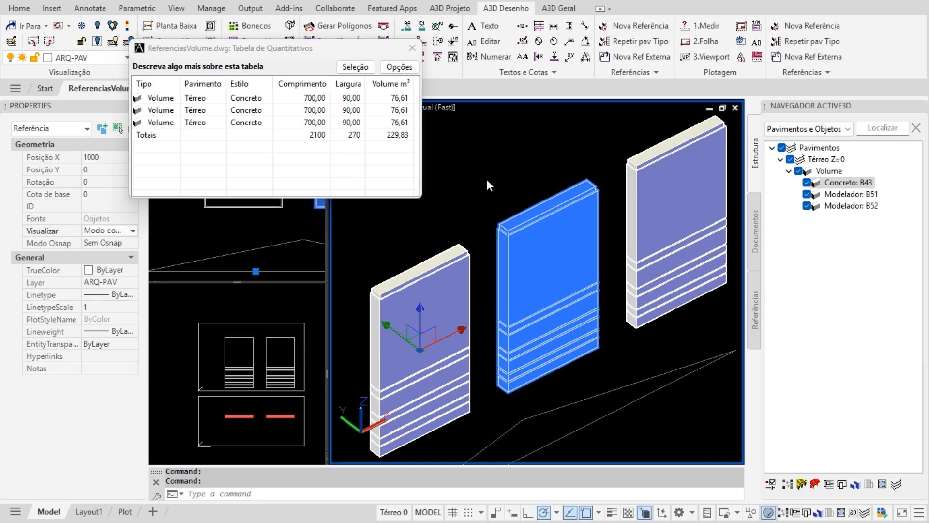
pyautogui.click(412, 48)
pyautogui.click(472, 175)
pyautogui.press('Escape')
pyautogui.press('Escape')
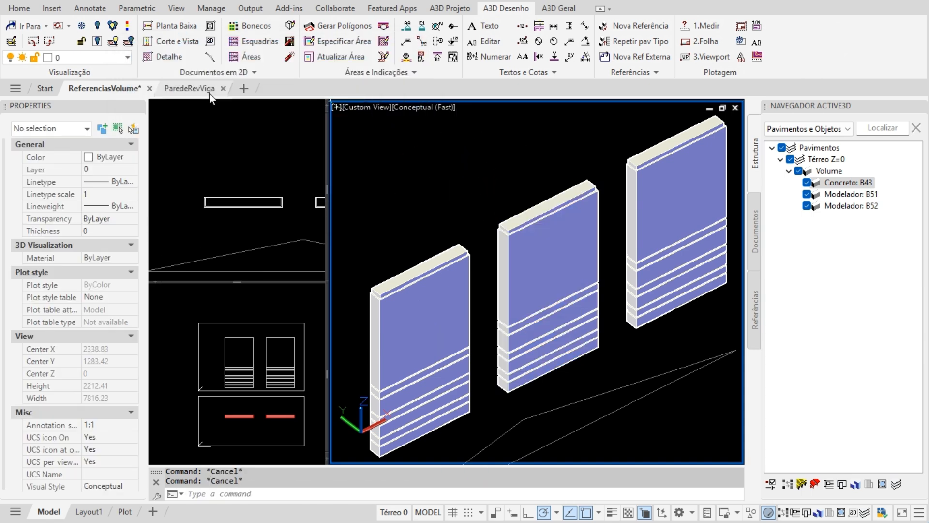
# - In the ParedeRevViga drawing, start Visualização 3D > Criar Volume e Cortar 3D
pyautogui.click(202, 93)
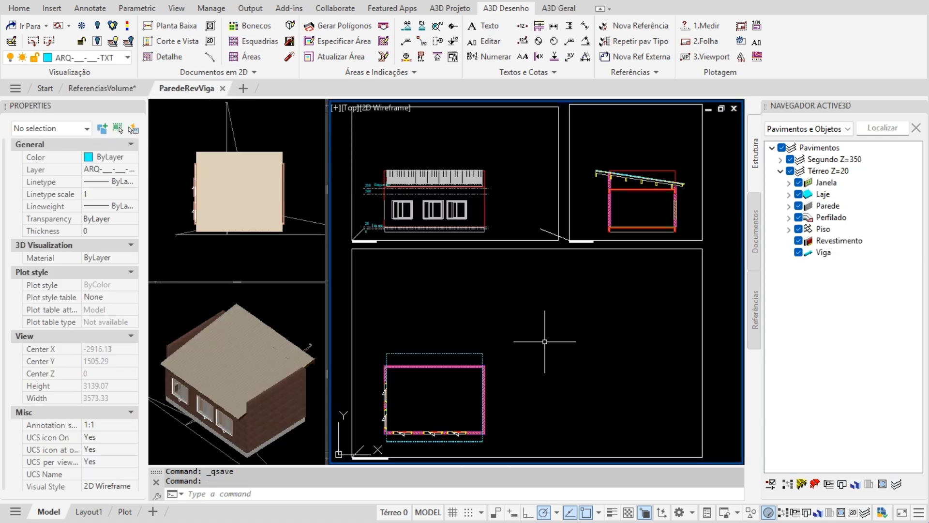
pyautogui.moveTo(560, 387); pyautogui.dragTo(580, 375, button='middle')
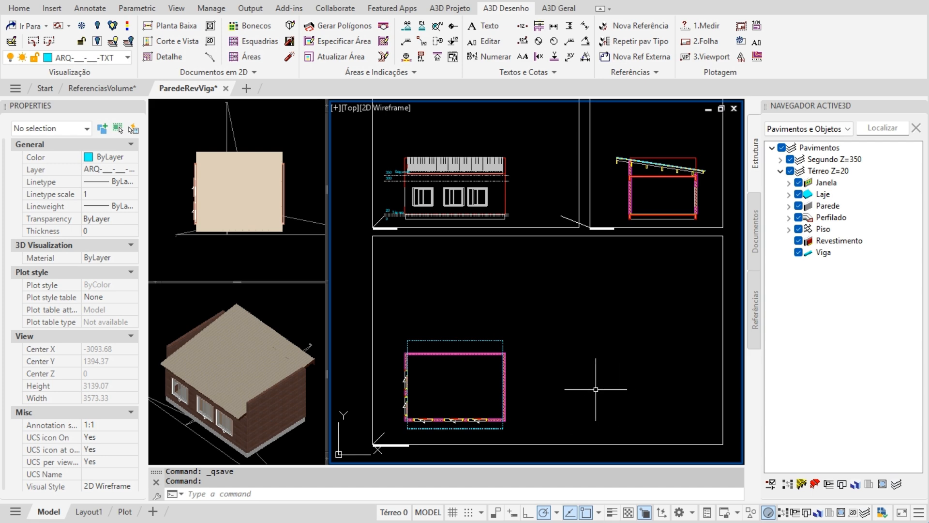
pyautogui.click(256, 358)
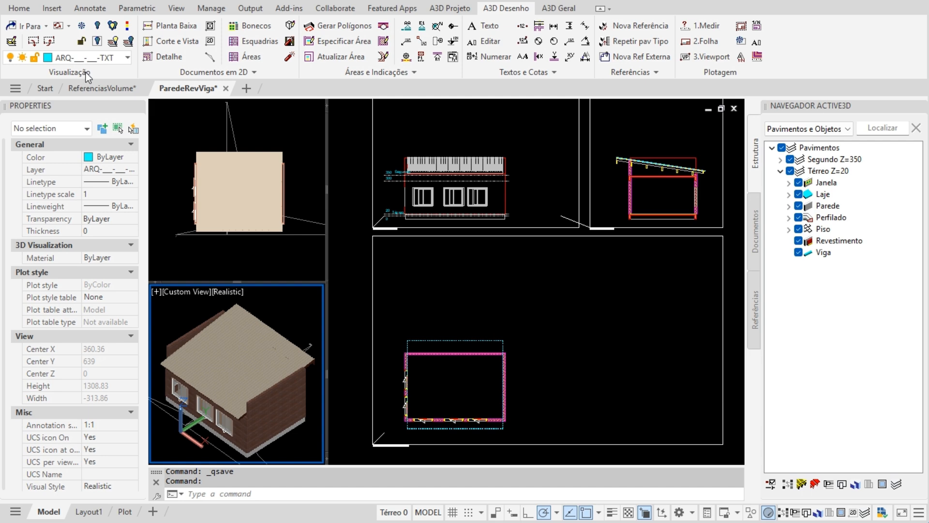
pyautogui.click(450, 9)
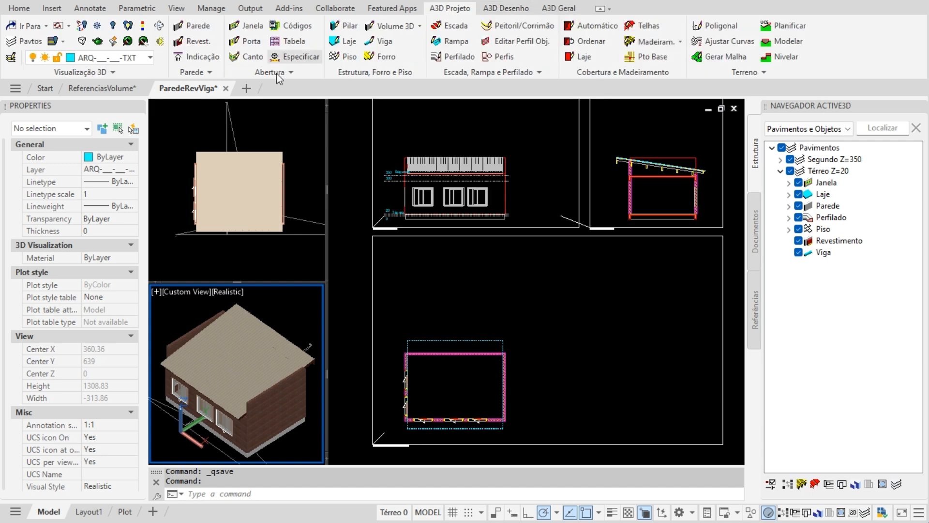
pyautogui.click(107, 71)
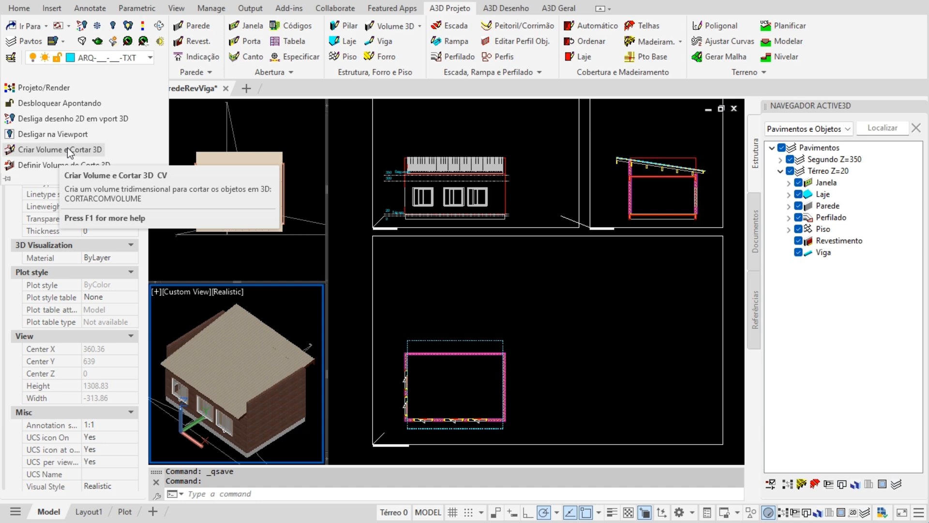
pyautogui.click(70, 151)
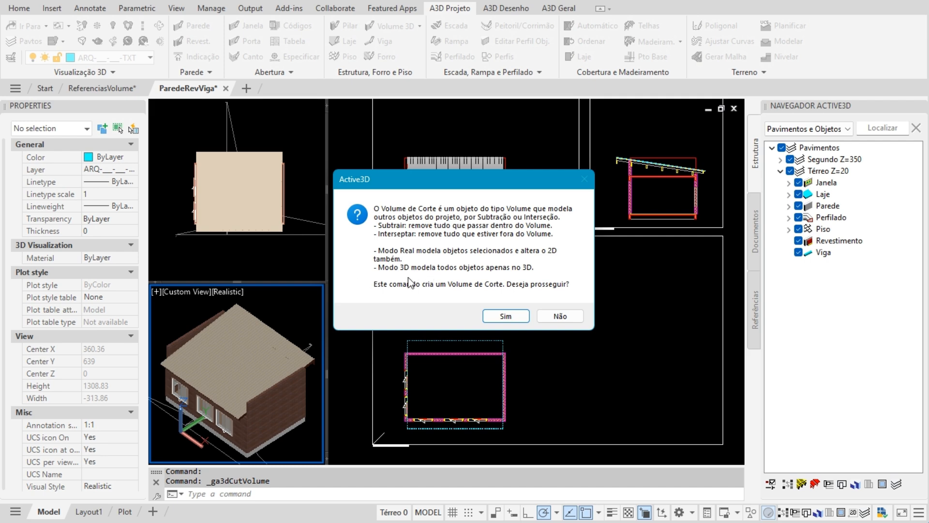
pyautogui.click(501, 316)
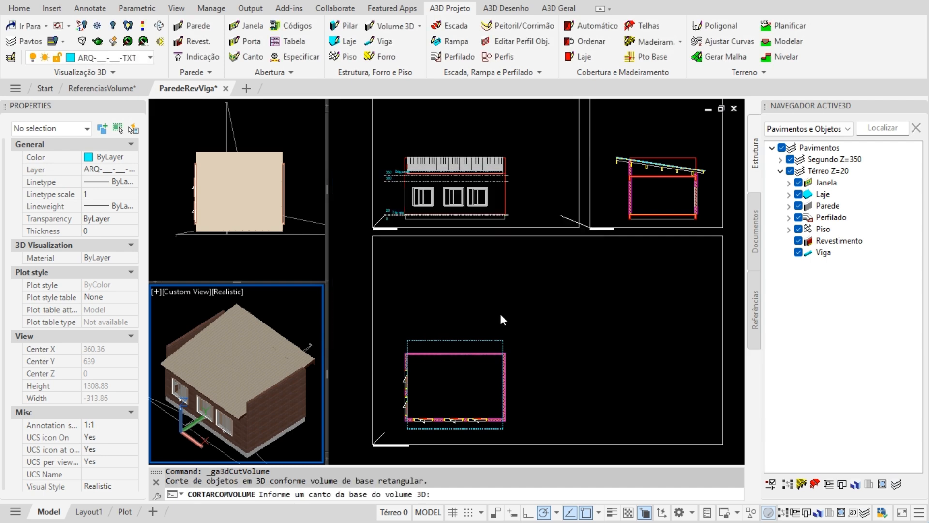
# - Draw the cut box around the floor plan with base 100 and height 600
pyautogui.click(399, 429)
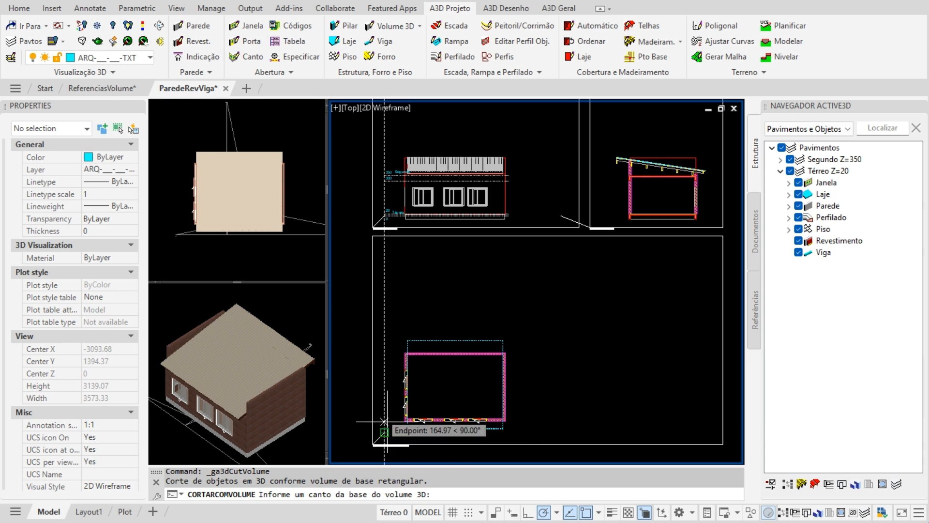
pyautogui.scroll(2, 393, 428)
pyautogui.click(397, 437)
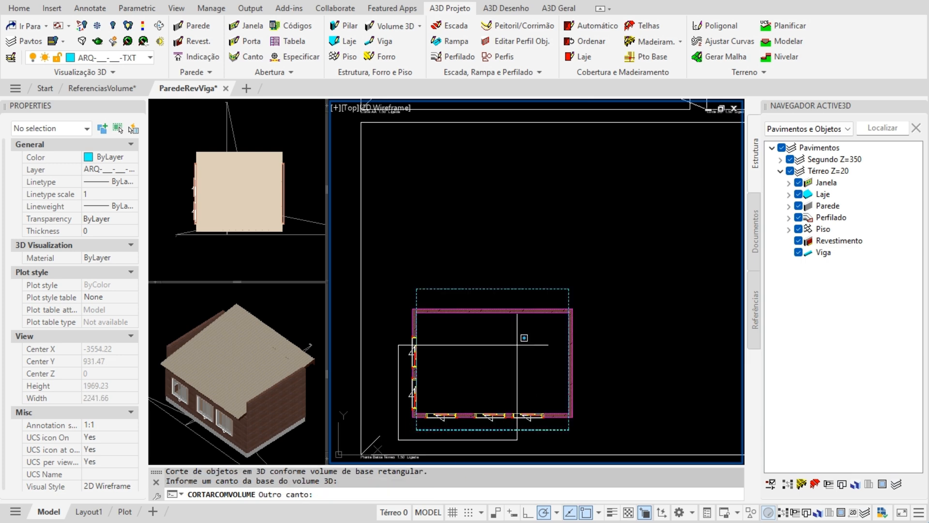
pyautogui.click(528, 339)
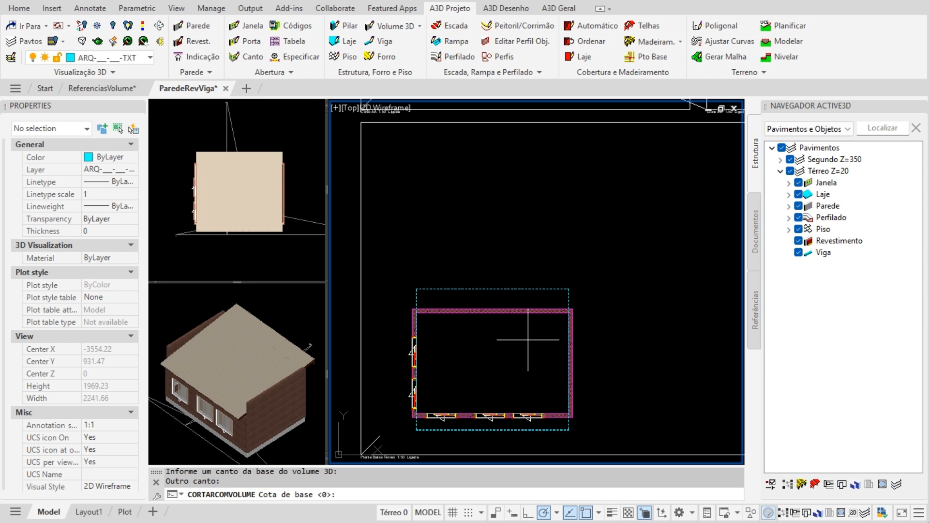
pyautogui.write('100')
pyautogui.press('Return')
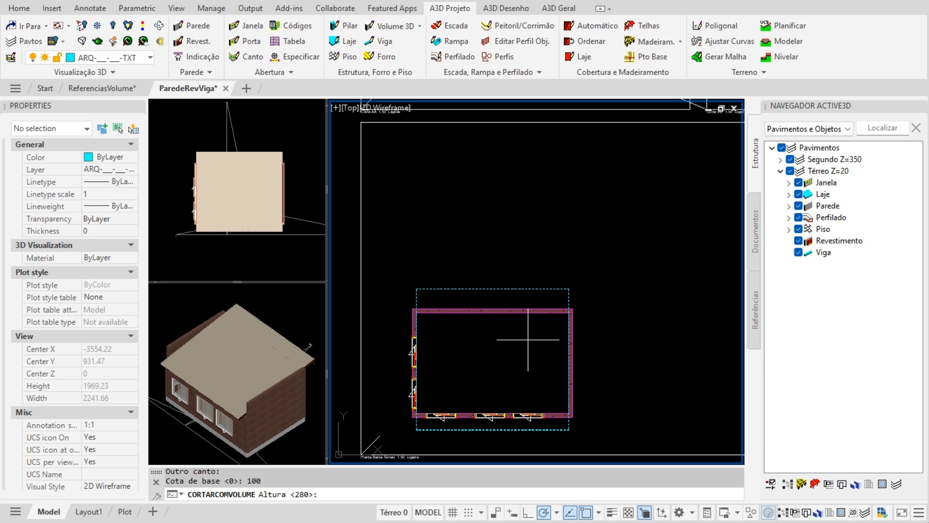
pyautogui.write('600')
pyautogui.press('Return')
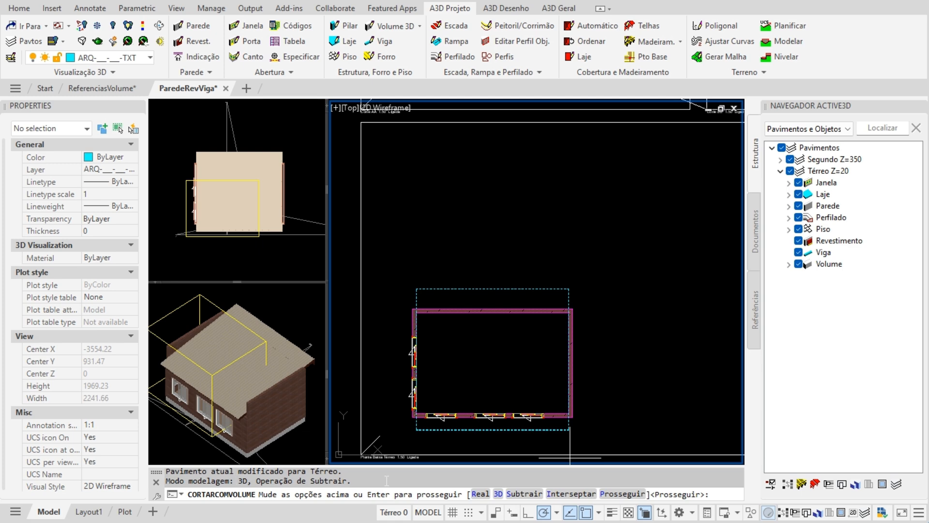
# - Apply the cut as a 3D-only Subtrair operation and acknowledge the Active3D message
pyautogui.click(480, 494)
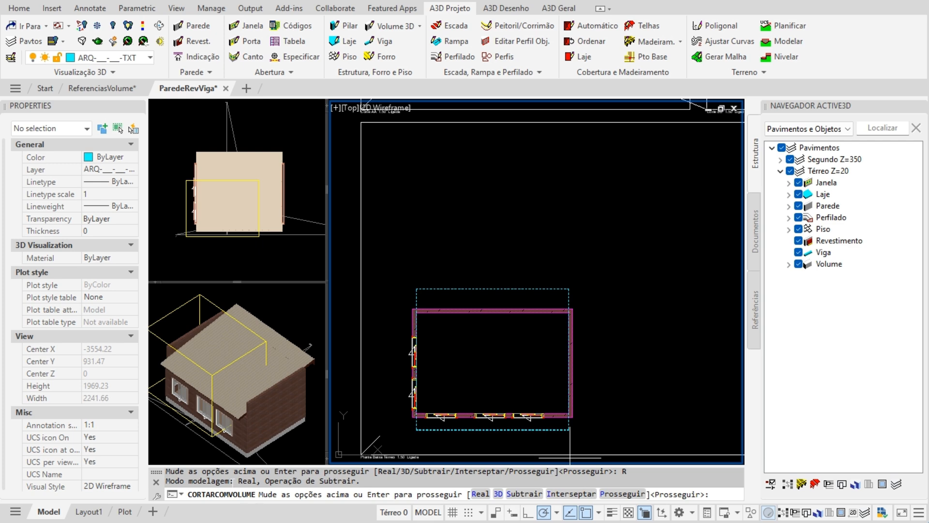
pyautogui.click(498, 494)
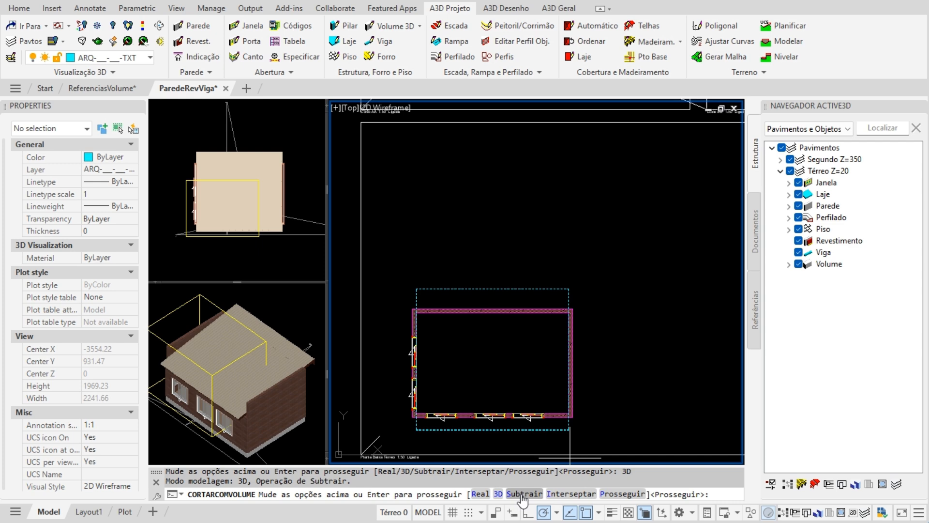
pyautogui.click(568, 494)
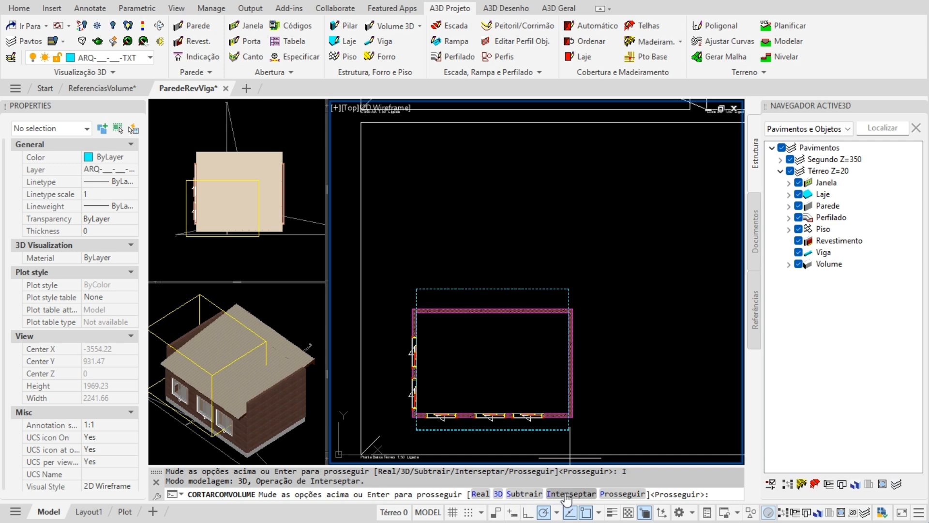
pyautogui.click(517, 494)
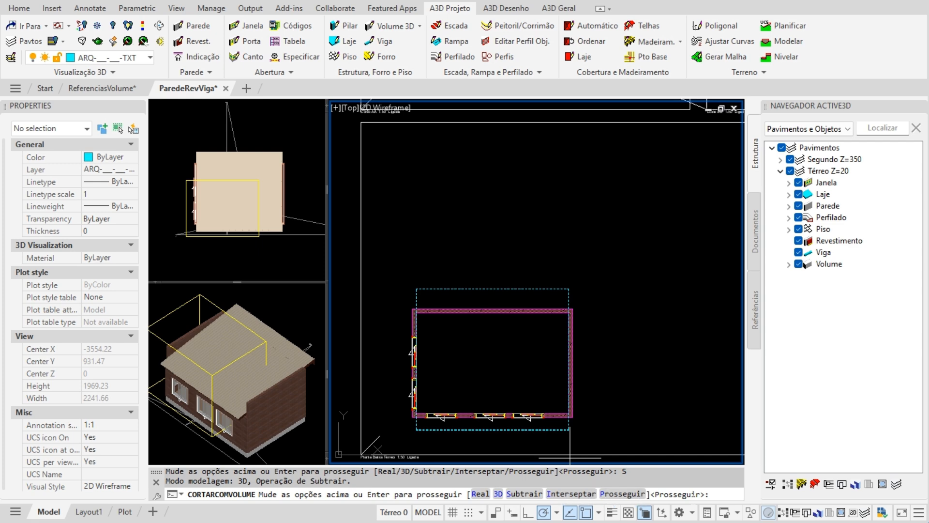
pyautogui.press('Return')
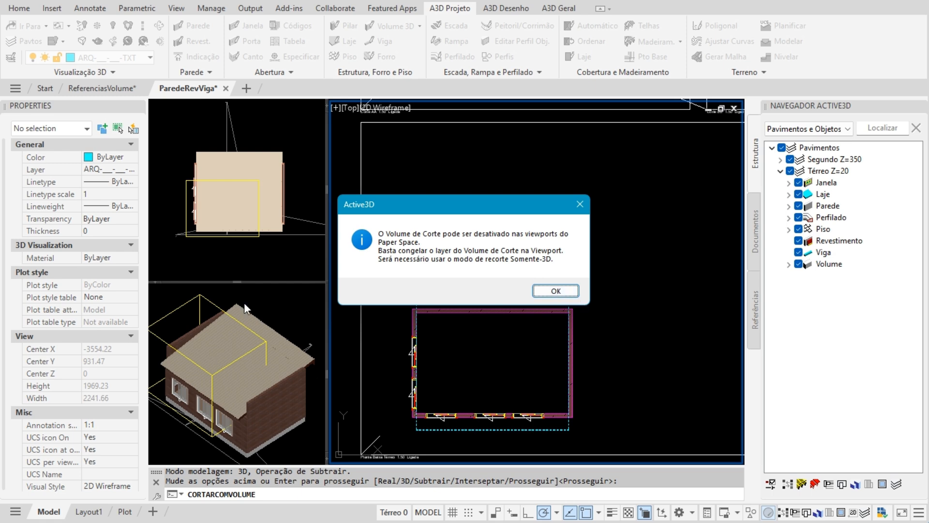
pyautogui.click(554, 291)
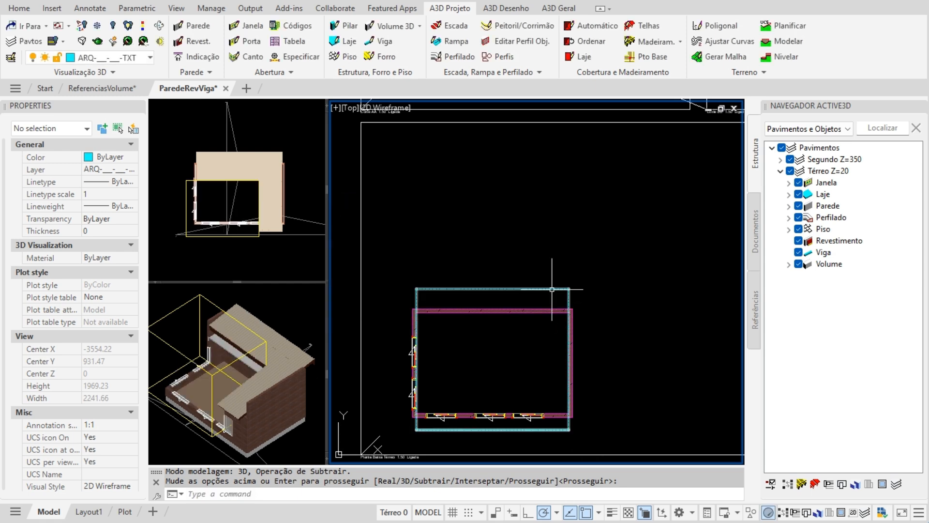
# - Maximize the 3D house viewport and orbit to inspect the current cut
pyautogui.click(227, 412)
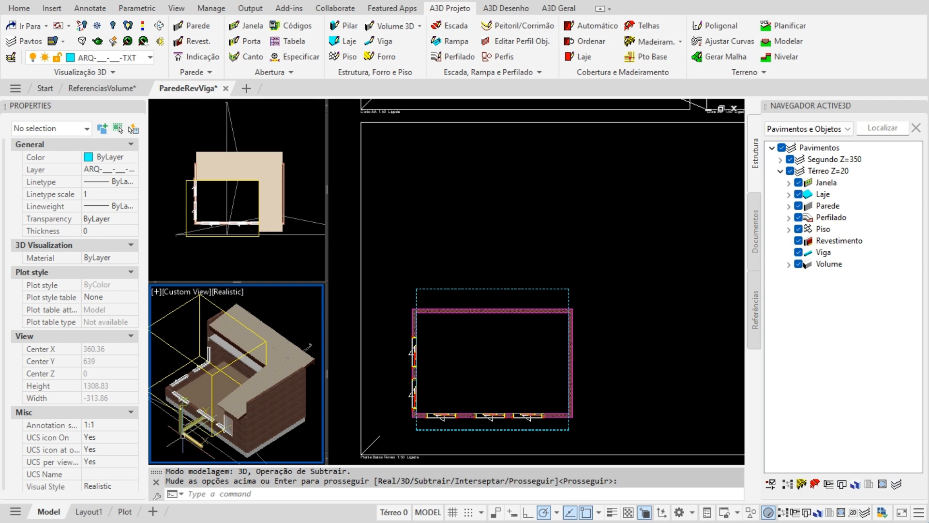
pyautogui.click(30, 27)
pyautogui.doubleClick(461, 197)
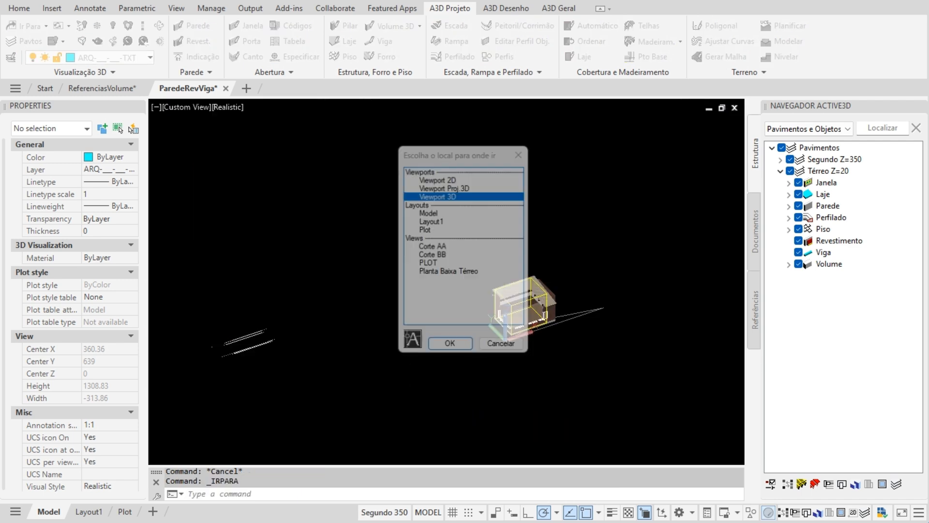
pyautogui.scroll(7, 551, 324)
pyautogui.scroll(-2, 544, 326)
pyautogui.keyDown('shift'); pyautogui.moveTo(521, 383); pyautogui.dragTo(513, 405, button='middle'); pyautogui.keyUp('shift')
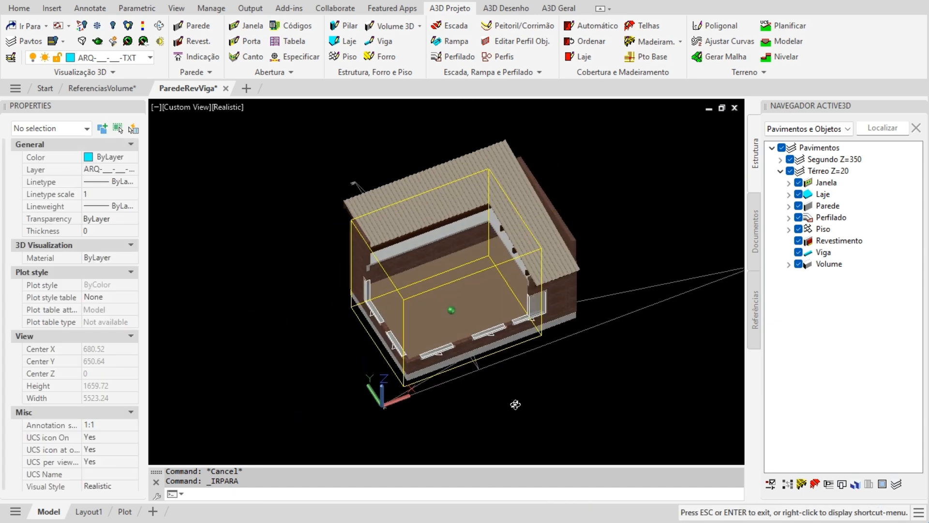
# - Stretch the cut volume box down to base -133.08 with height 387.01, leaving the roof uncut
pyautogui.click(378, 344)
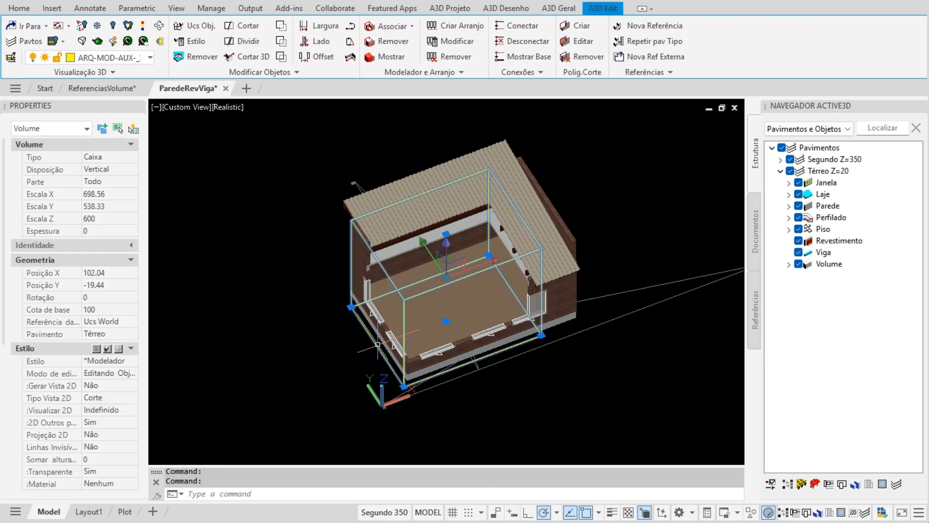
pyautogui.click(446, 321)
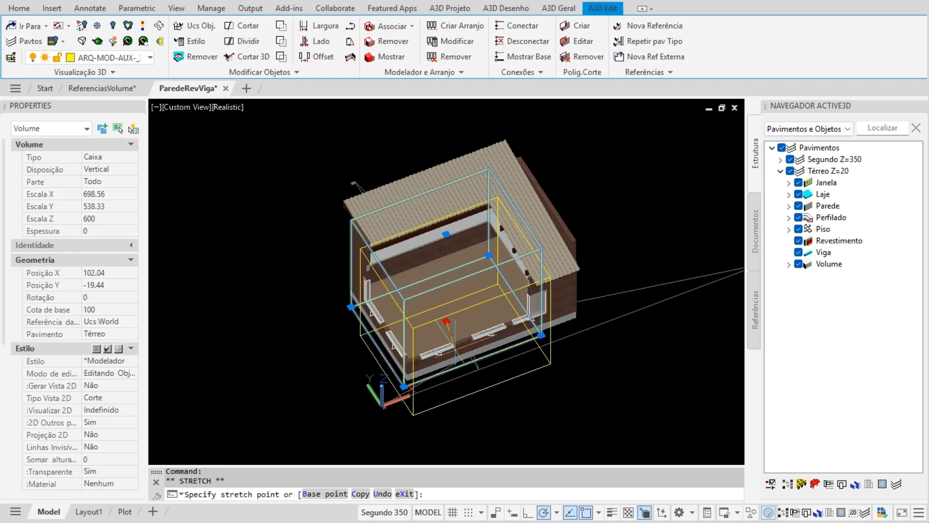
pyautogui.press('Escape')
pyautogui.click(403, 386)
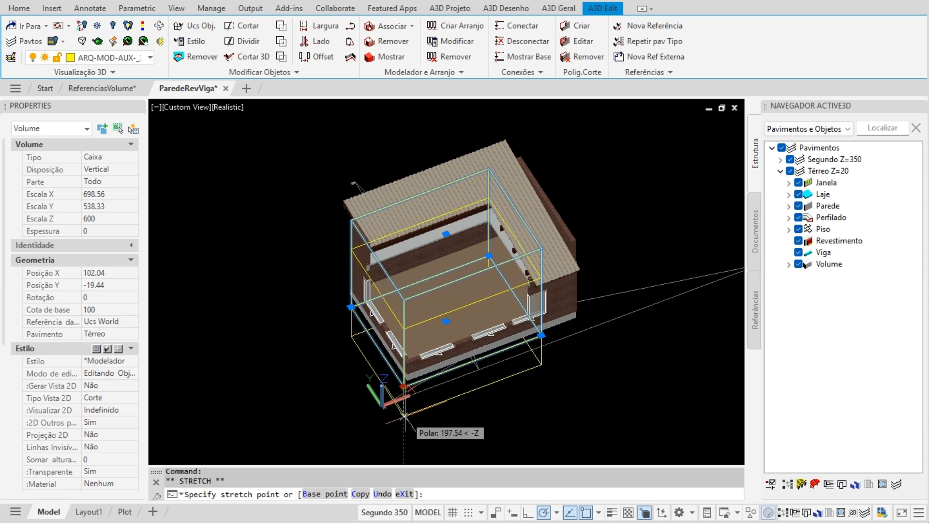
pyautogui.click(403, 420)
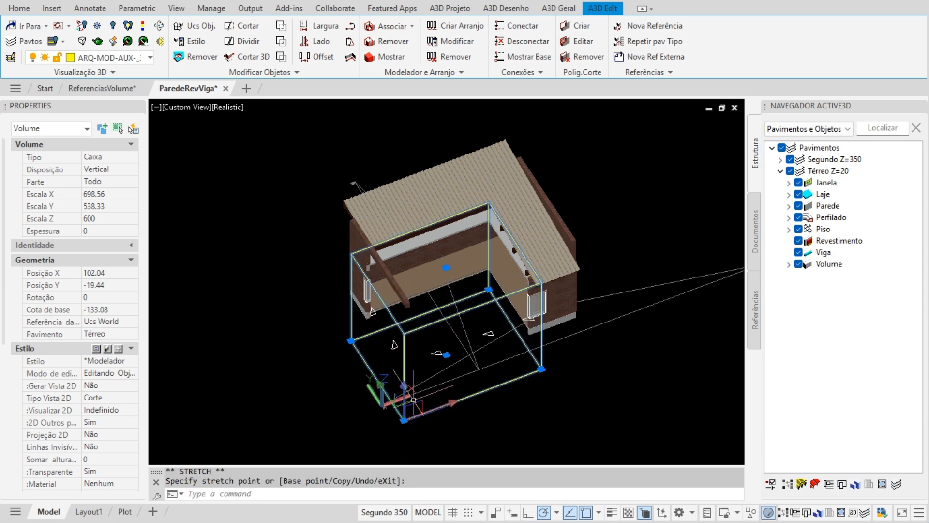
pyautogui.click(446, 268)
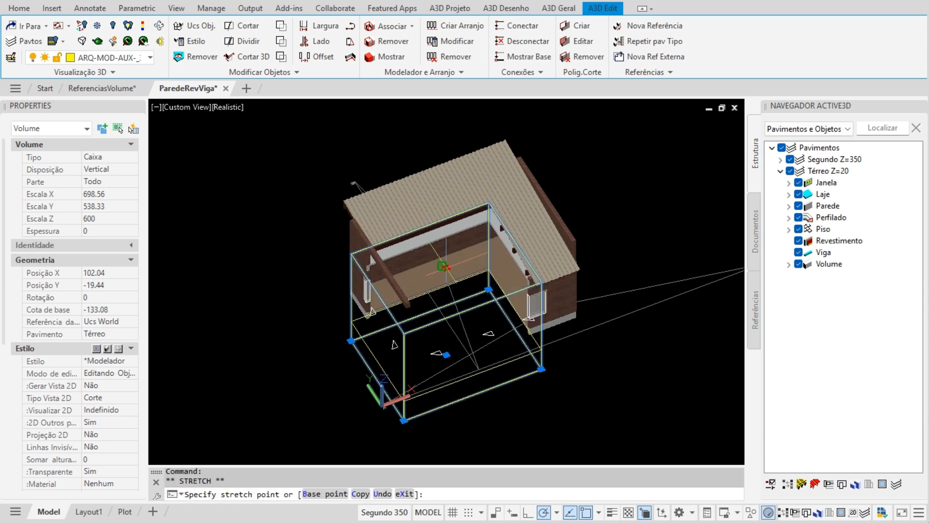
pyautogui.click(447, 298)
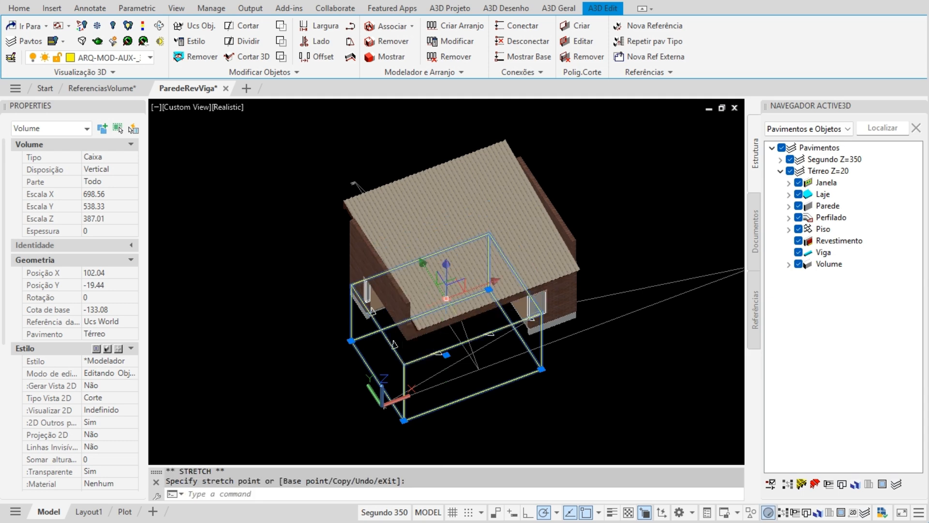
pyautogui.press('Escape')
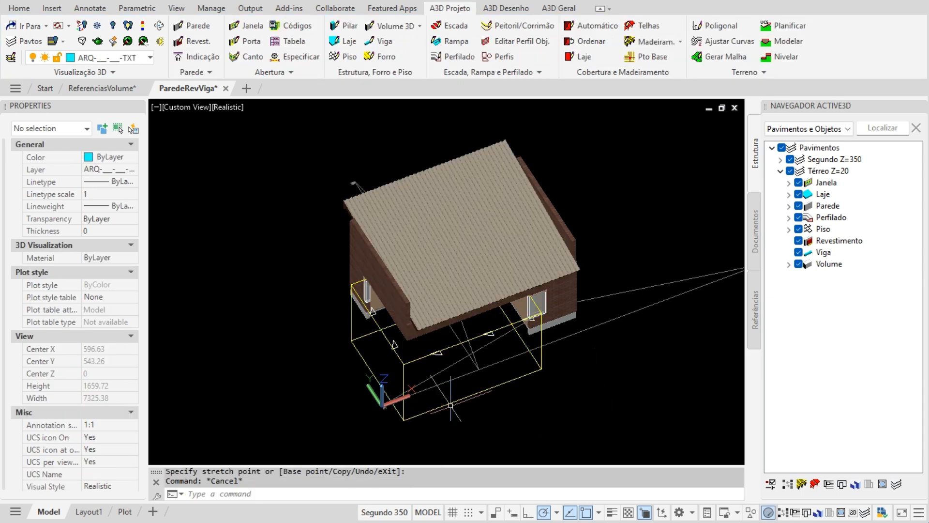
# - Define the yellow box as a 3D cut volume using Interseptar, keeping only the ground floor inside it
pyautogui.click(84, 72)
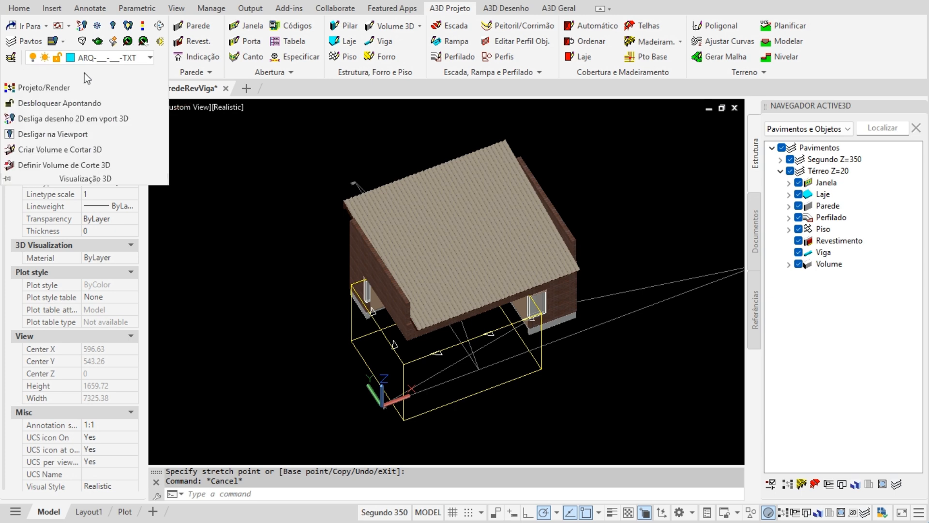
pyautogui.click(60, 165)
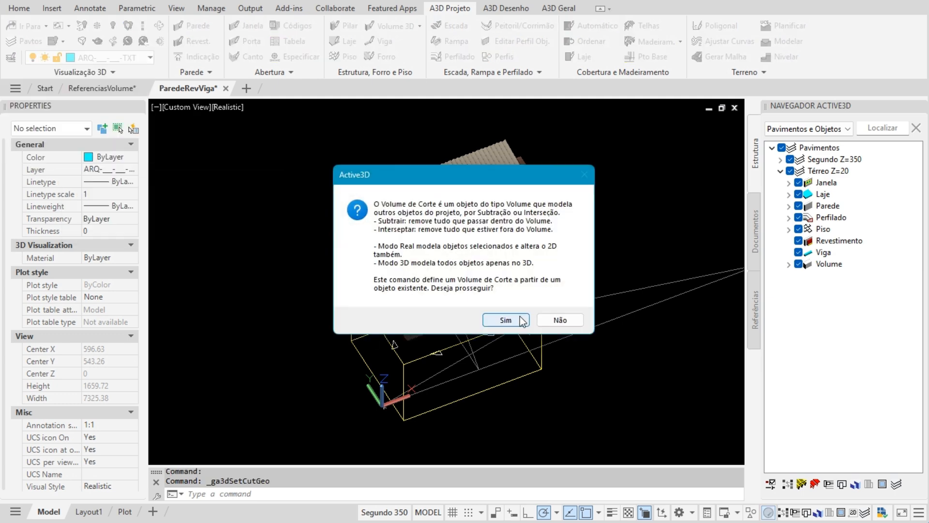
pyautogui.click(506, 320)
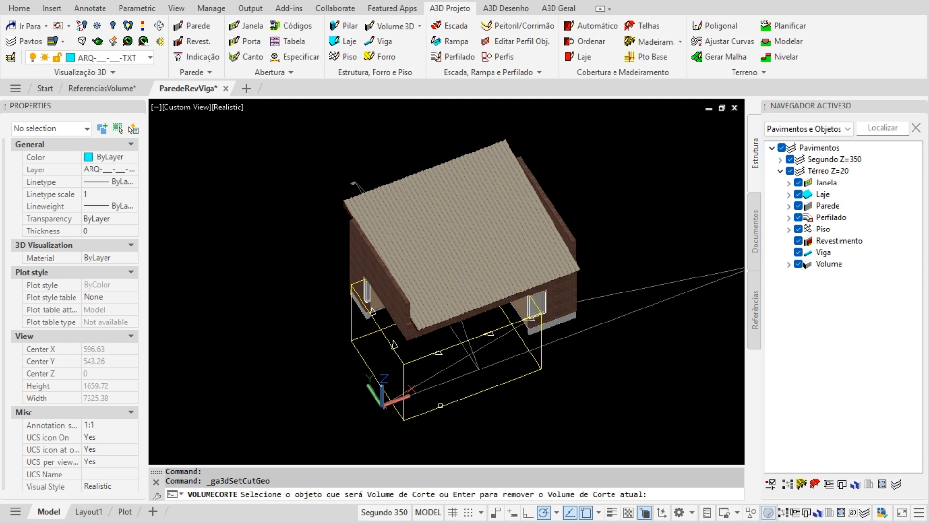
pyautogui.click(441, 405)
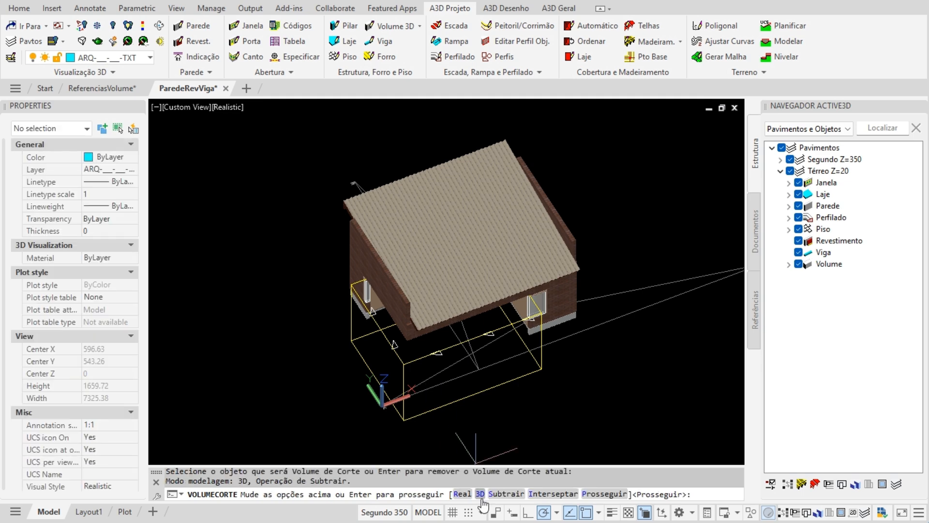
pyautogui.click(549, 494)
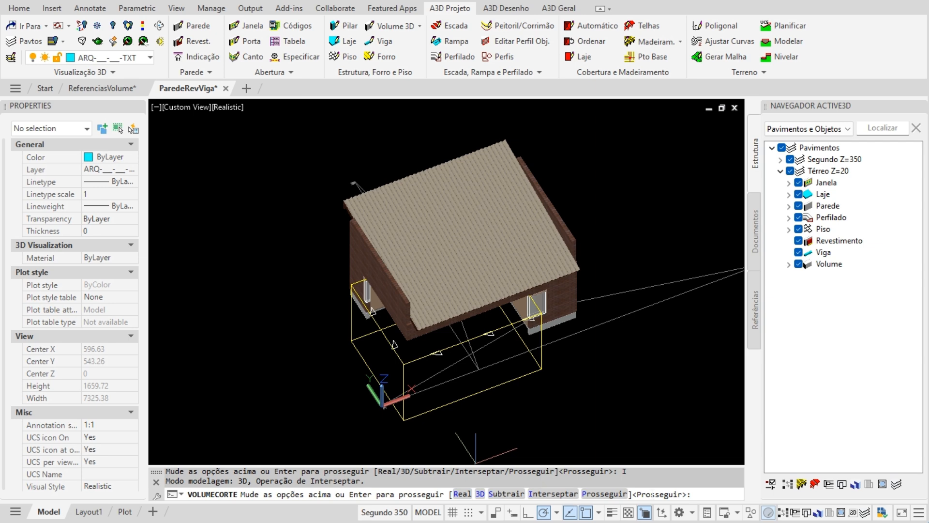
pyautogui.press('Return')
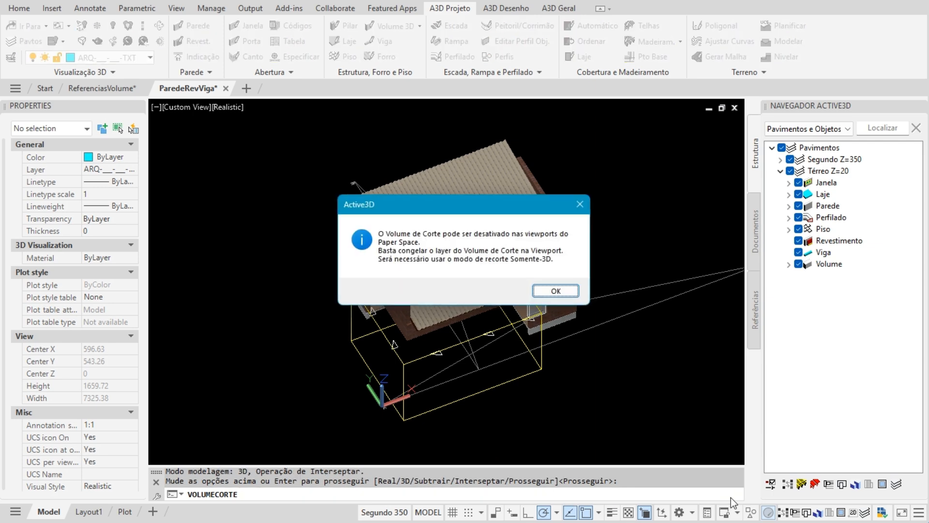
pyautogui.click(563, 290)
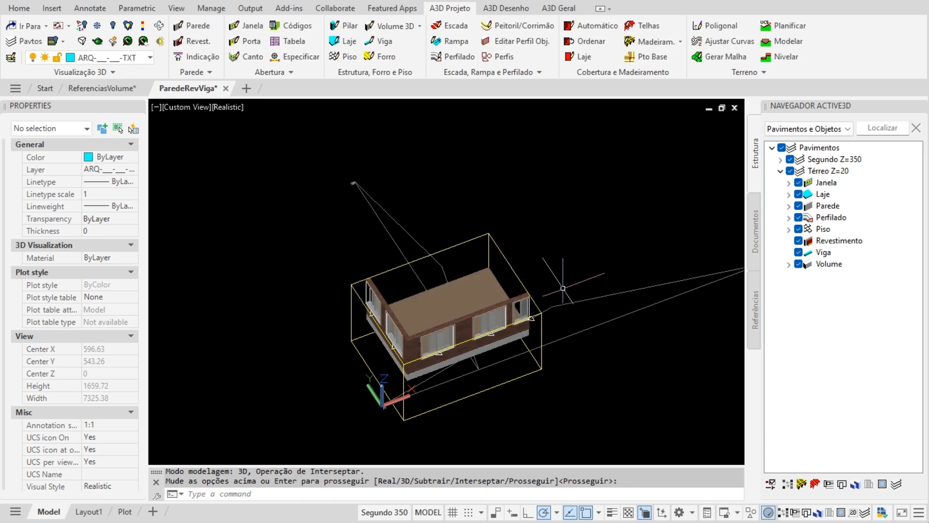
pyautogui.moveTo(473, 417); pyautogui.dragTo(460, 290, button='middle')
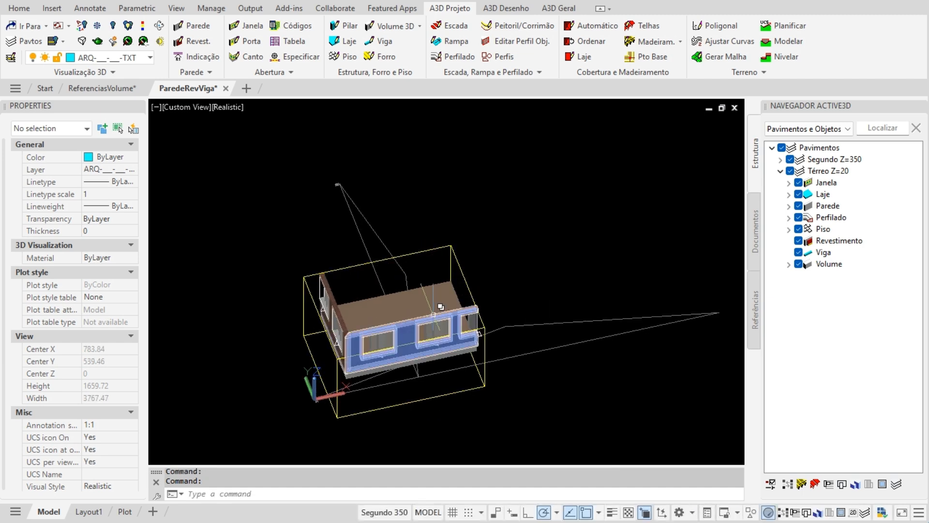
pyautogui.scroll(-5, 433, 324)
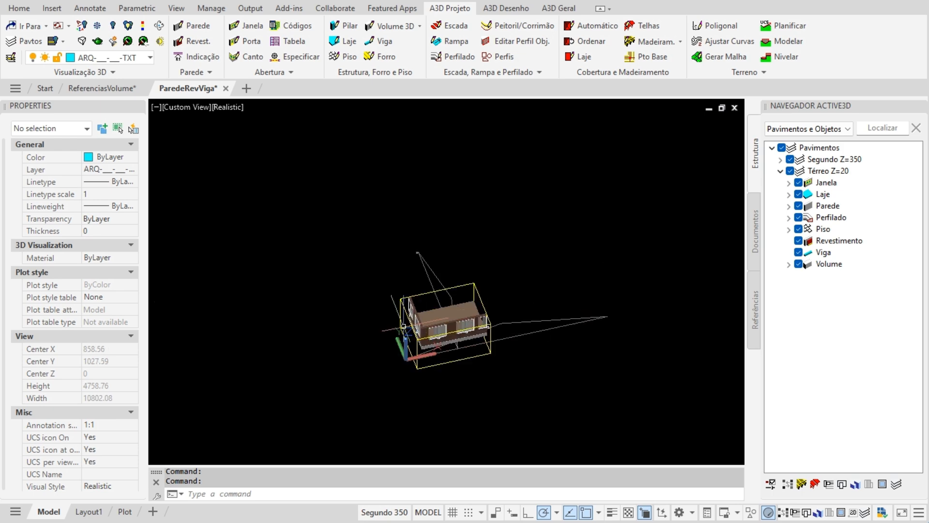
pyautogui.scroll(6, 412, 326)
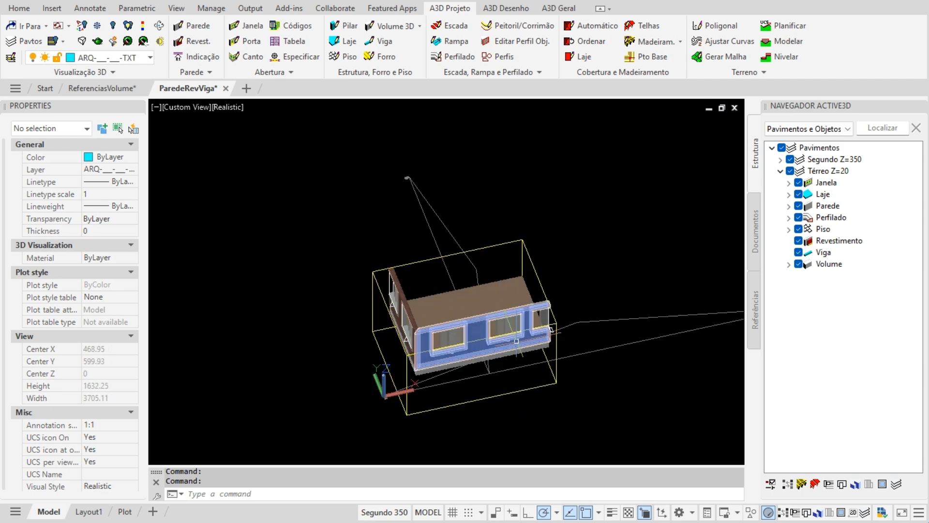
# - Pull the cut volume's left face inward to a slice around the windowed wall and orbit to check it
pyautogui.click(421, 406)
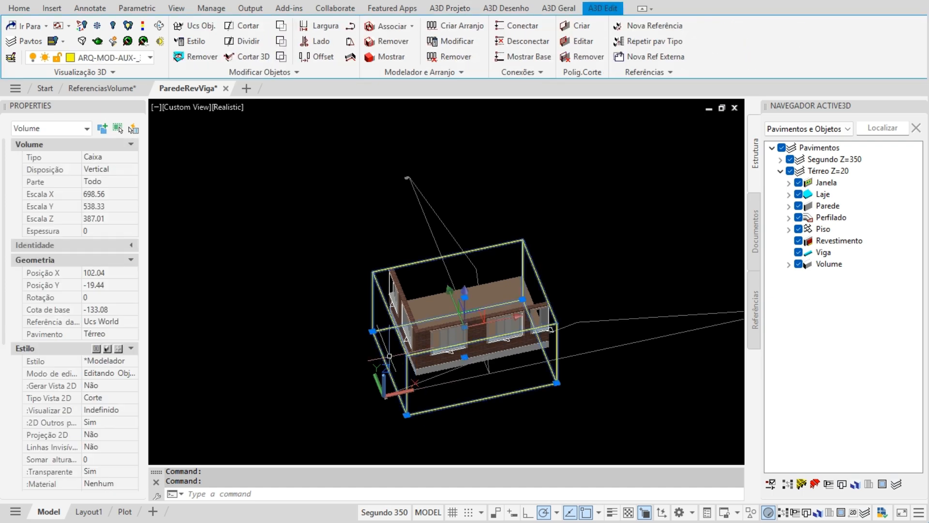
pyautogui.click(372, 331)
pyautogui.scroll(4, 450, 368)
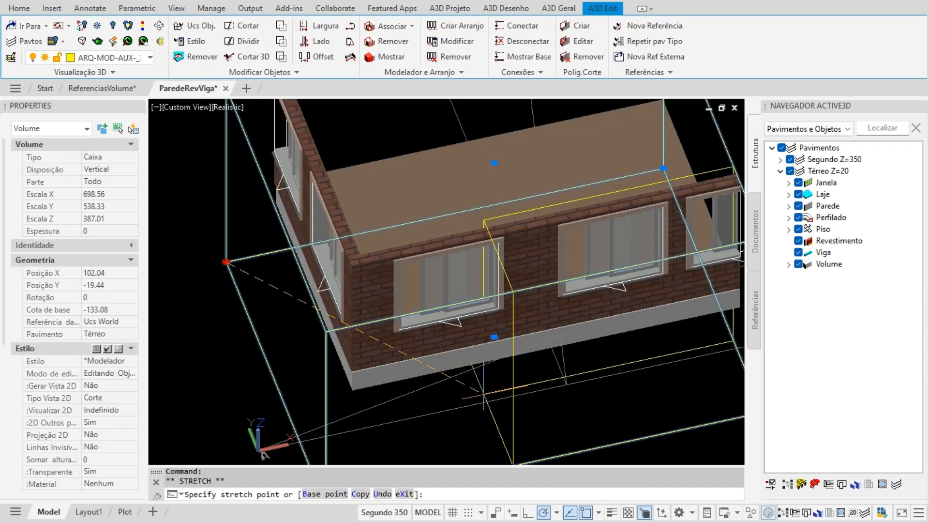
pyautogui.click(482, 385)
pyautogui.scroll(-4, 575, 343)
pyautogui.moveTo(513, 324); pyautogui.dragTo(430, 315, button='middle')
pyautogui.keyDown('shift'); pyautogui.moveTo(381, 340); pyautogui.dragTo(525, 327, button='middle'); pyautogui.keyUp('shift')
pyautogui.press('Escape')
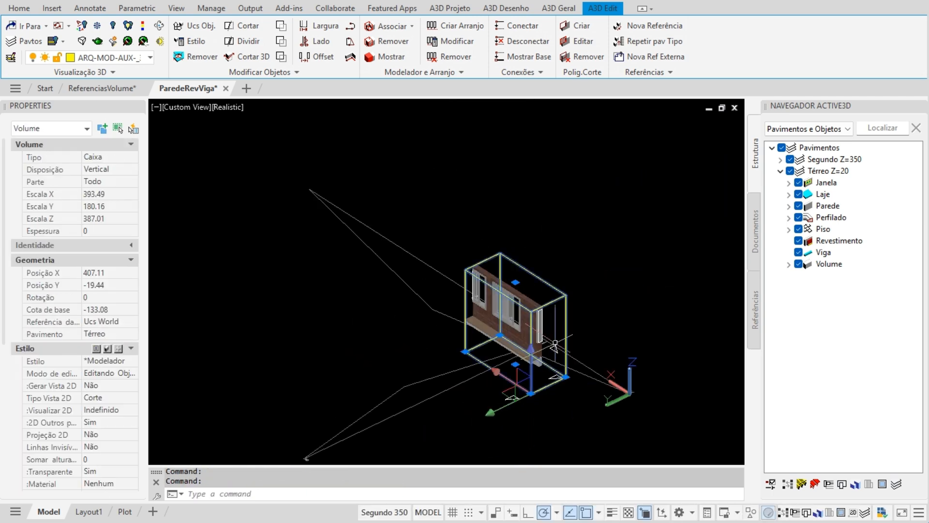
pyautogui.press('Escape')
pyautogui.scroll(3, 566, 326)
pyautogui.keyDown('shift'); pyautogui.moveTo(460, 340); pyautogui.dragTo(581, 354, button='middle'); pyautogui.keyUp('shift')
pyautogui.moveTo(448, 420); pyautogui.dragTo(446, 355, button='middle')
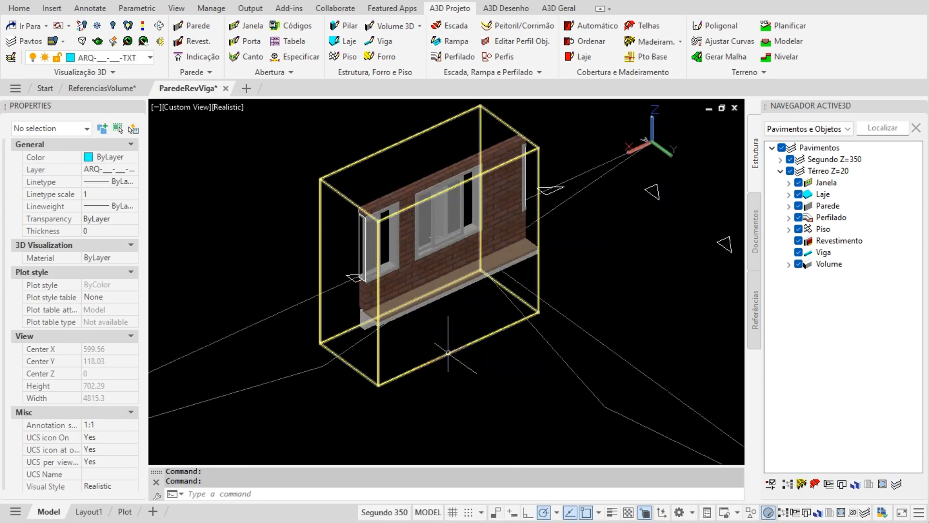
# - Erase the cut volume so the whole house shows uncut again
pyautogui.click(448, 352)
pyautogui.click(378, 385)
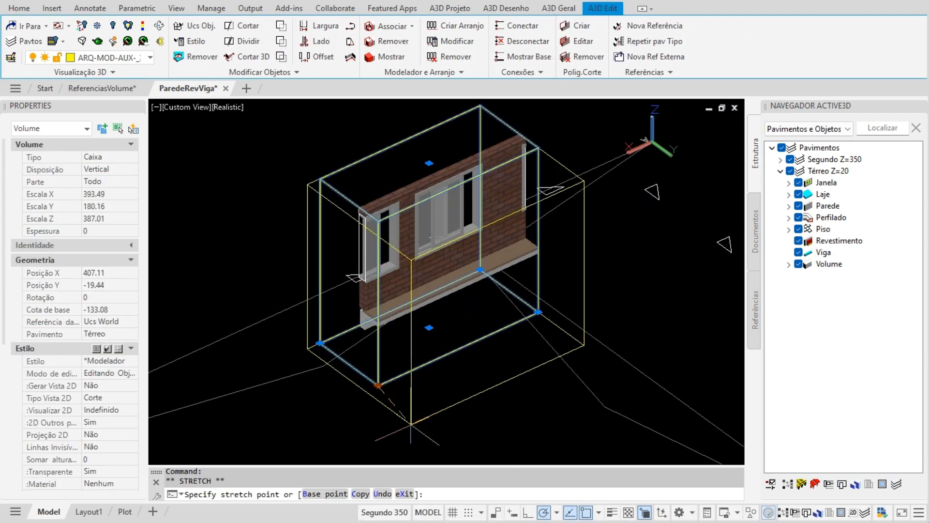
pyautogui.press('Escape')
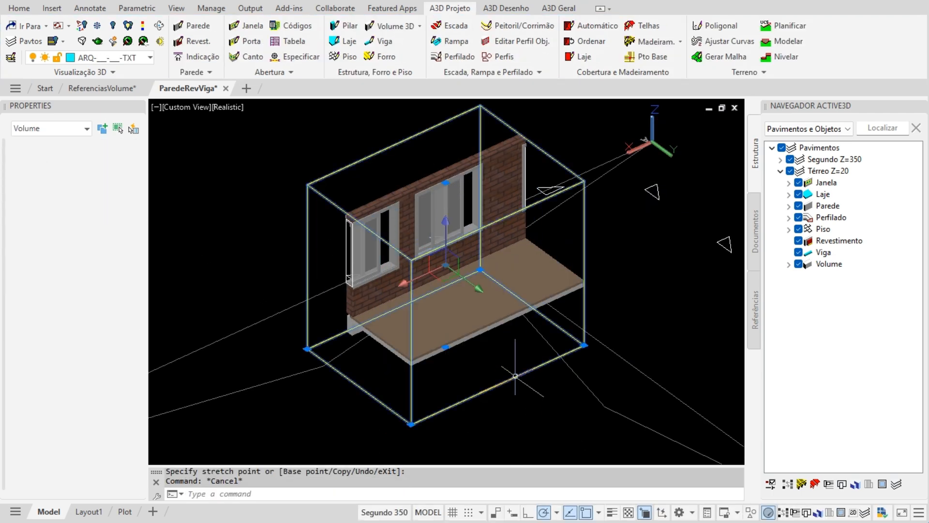
pyautogui.click(515, 376)
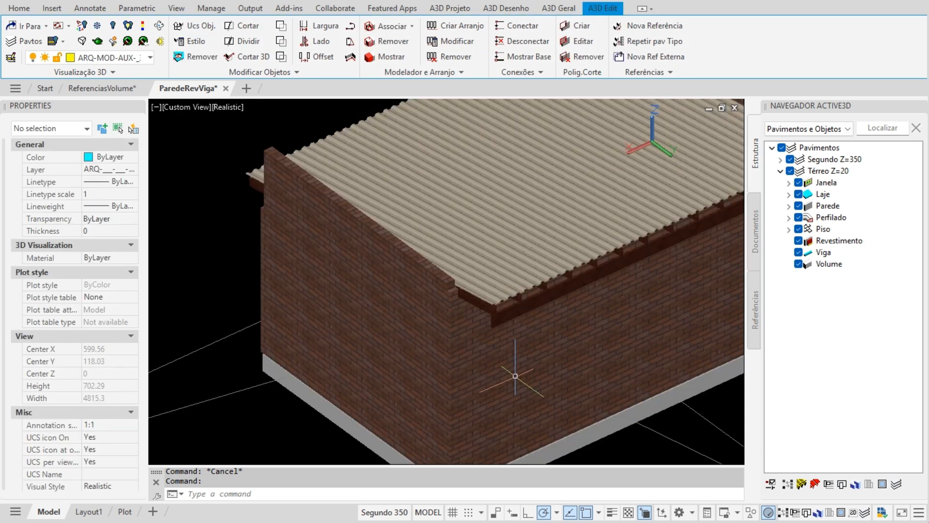
pyautogui.press('Delete')
pyautogui.scroll(-6, 516, 375)
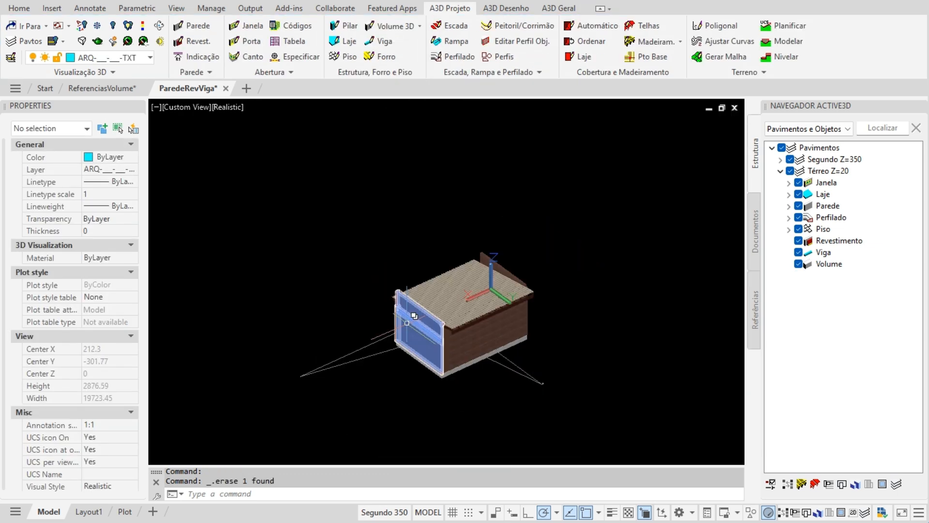
# - Go to the ReferenciasVolume drawing and zoom in on its three grooved concrete wall panels
pyautogui.moveTo(575, 314)
pyautogui.keyDown('shift'); pyautogui.mouseDown(button='middle')
pyautogui.moveTo(366, 345)
pyautogui.moveTo(276, 311)
pyautogui.moveTo(300, 305)
pyautogui.mouseUp(button='middle'); pyautogui.keyUp('shift')
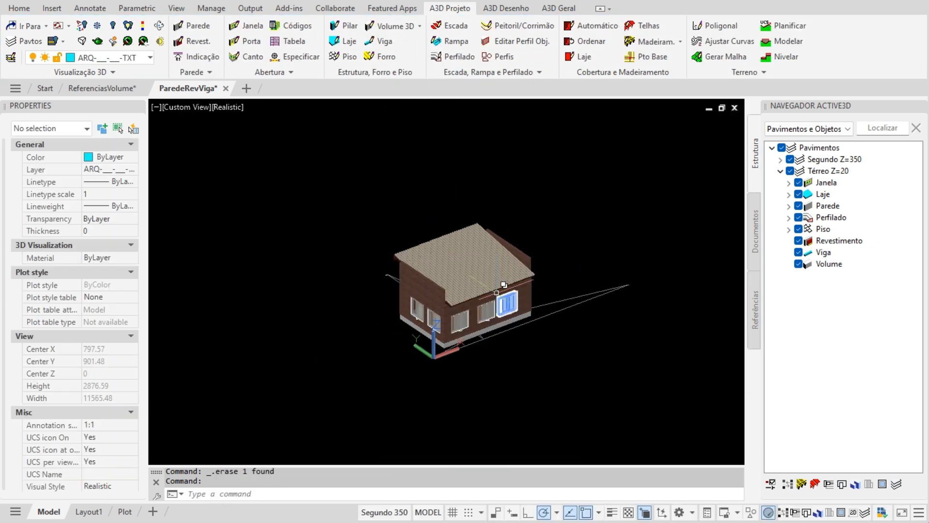
pyautogui.scroll(6, 355, 299)
pyautogui.moveTo(404, 361); pyautogui.dragTo(407, 339, button='middle')
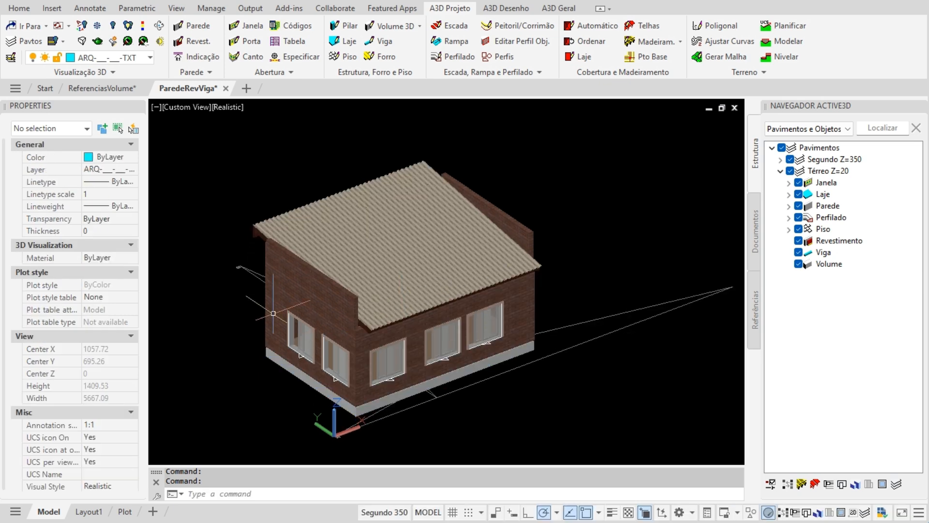
pyautogui.click(86, 89)
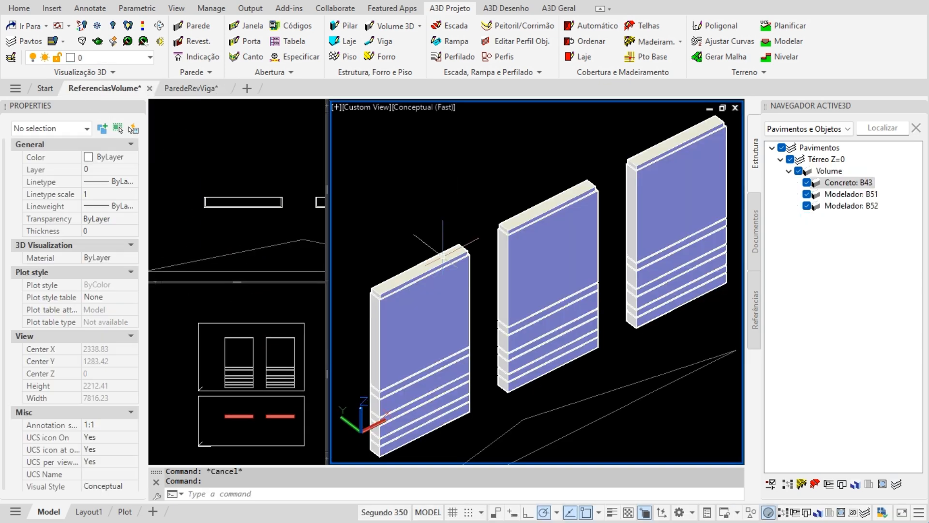
pyautogui.scroll(2, 517, 377)
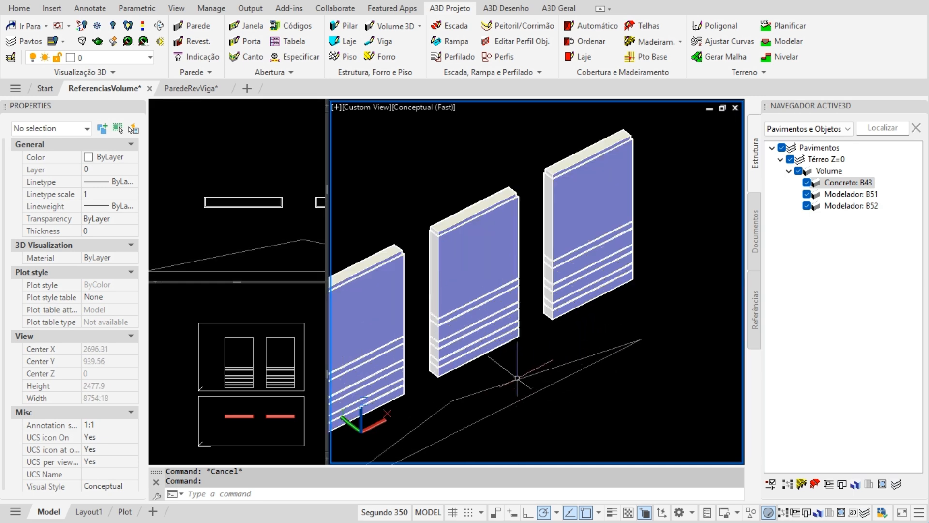